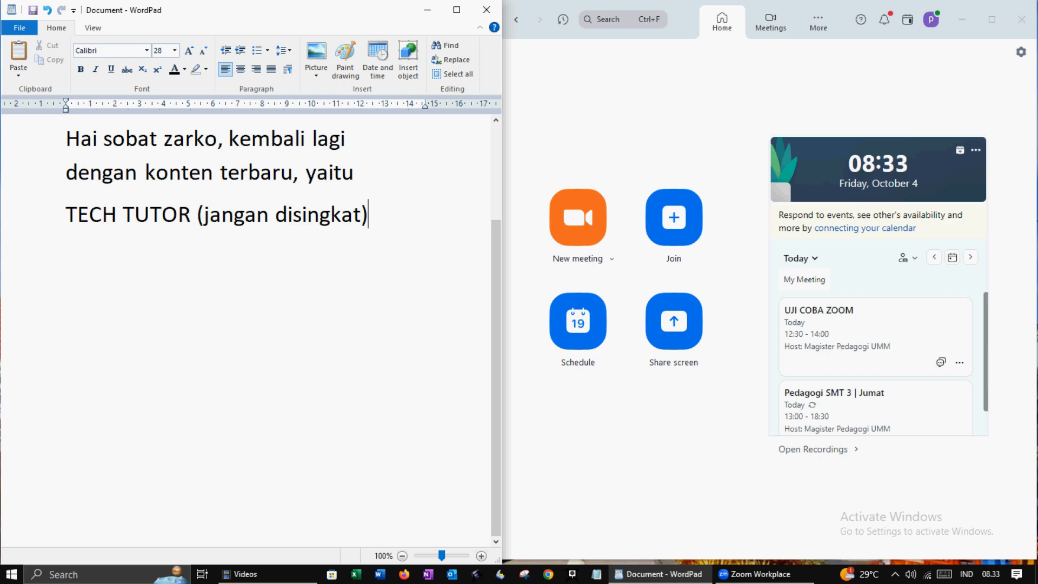
Step: Replace the document text with "Di episode 1 Tech tutor ini, kita akan membahas tentang menjadwalkan zoom dan membuat breakout room (BOR) zoom"
key(ctrl+a)
text(Di episode)
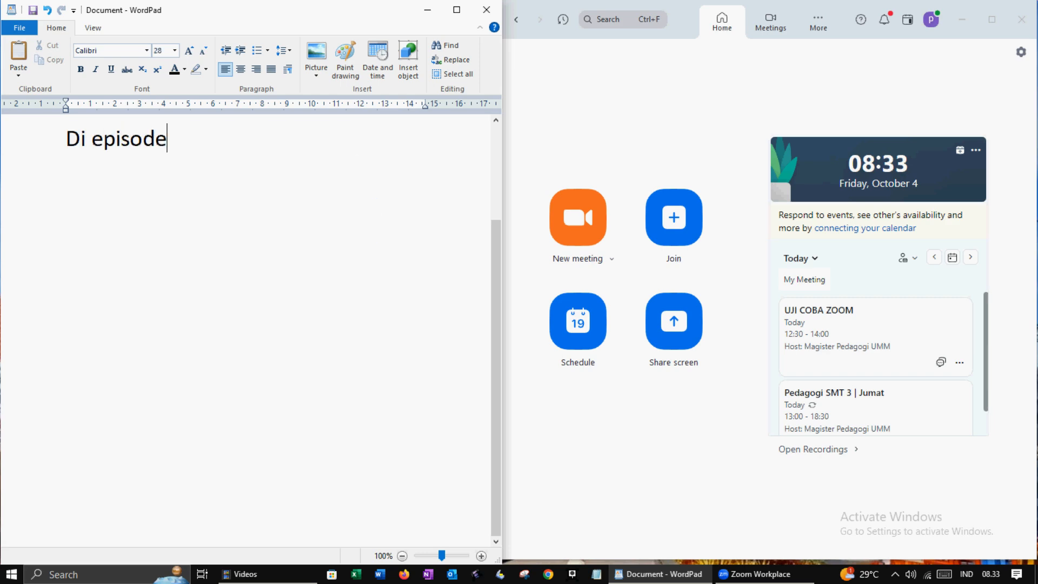
text( 1 Tech tut)
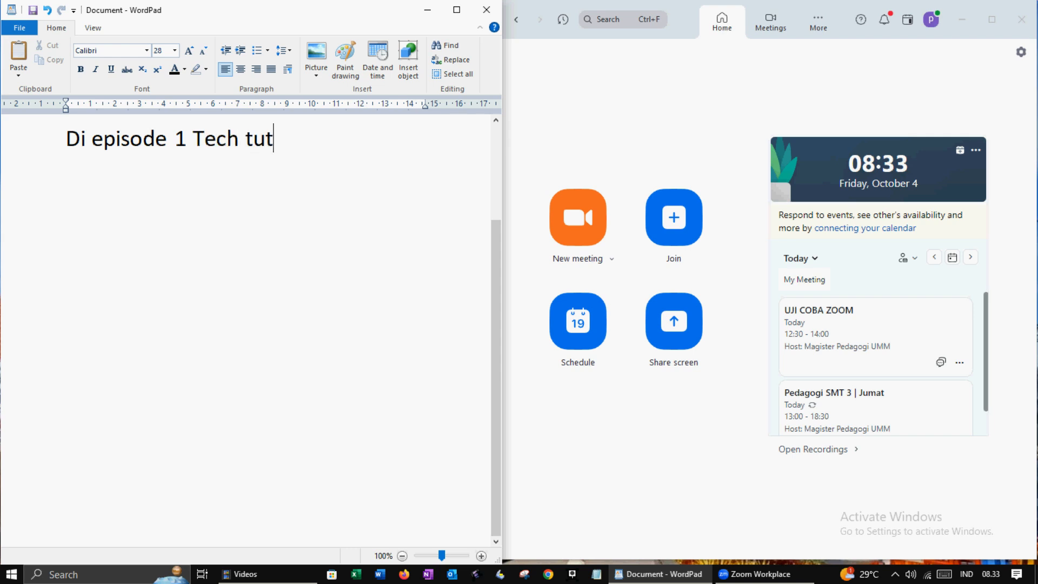
text(or ini, kita akan)
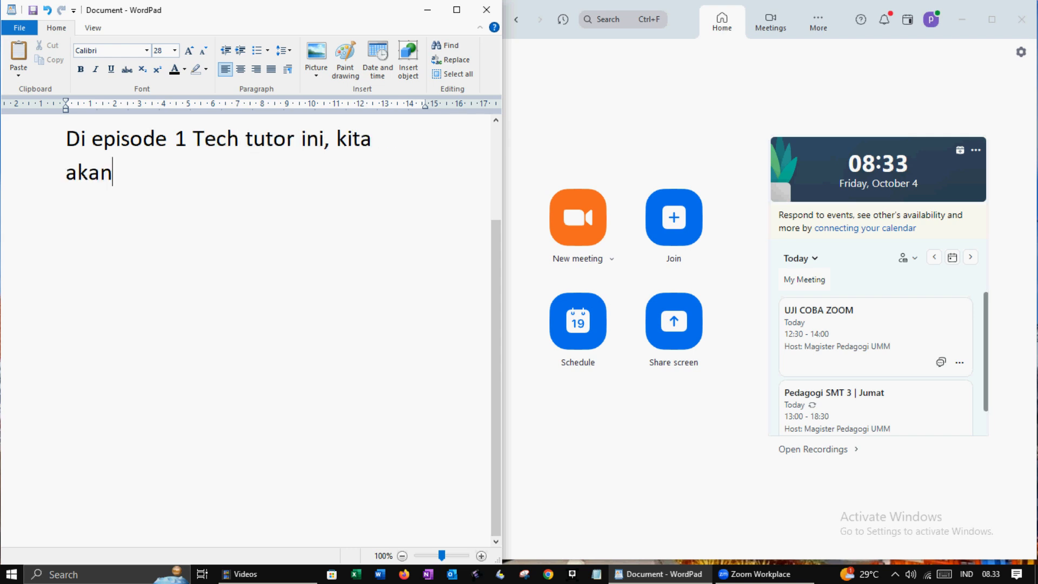
text( membahas tentang )
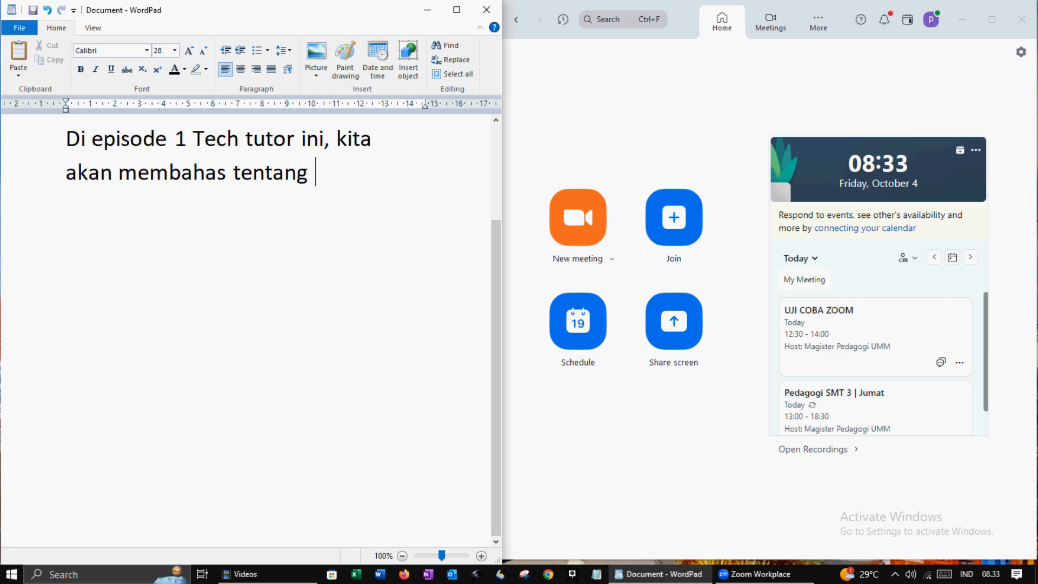
text(menjadwalkan zoo)
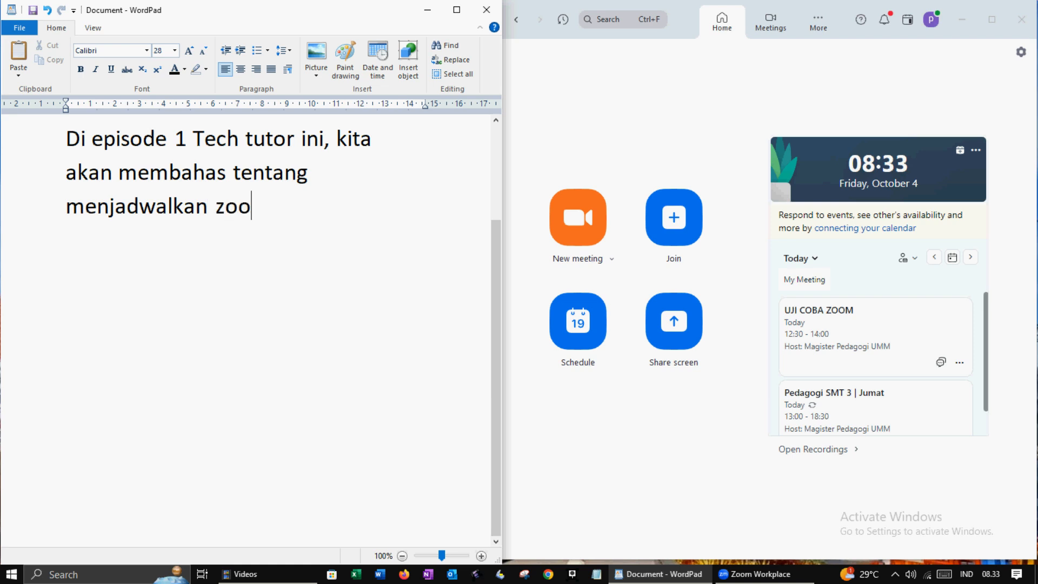
text(m dan membuat breakout)
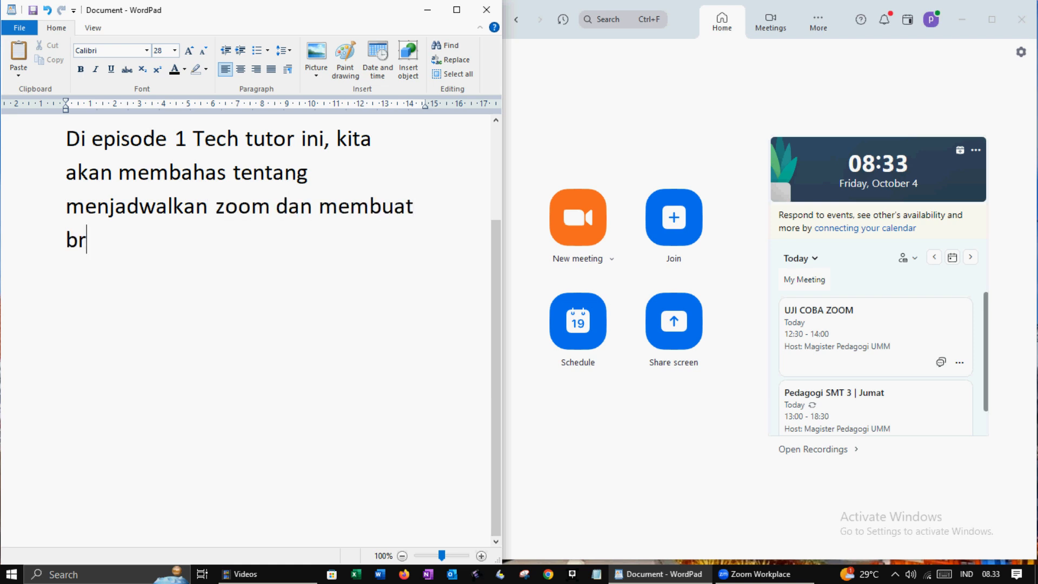
text( room ()
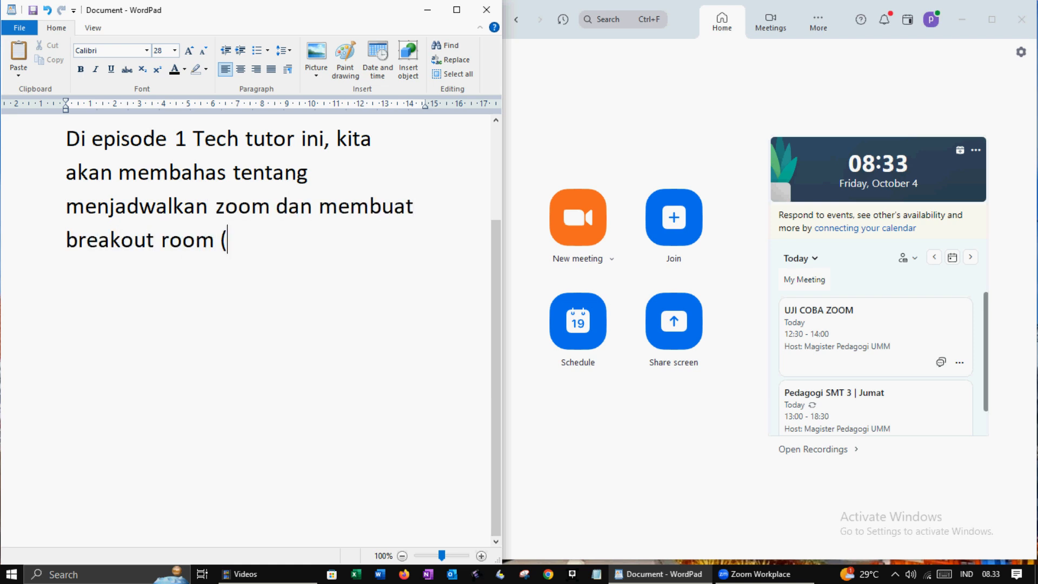
text(BOR) zoom)
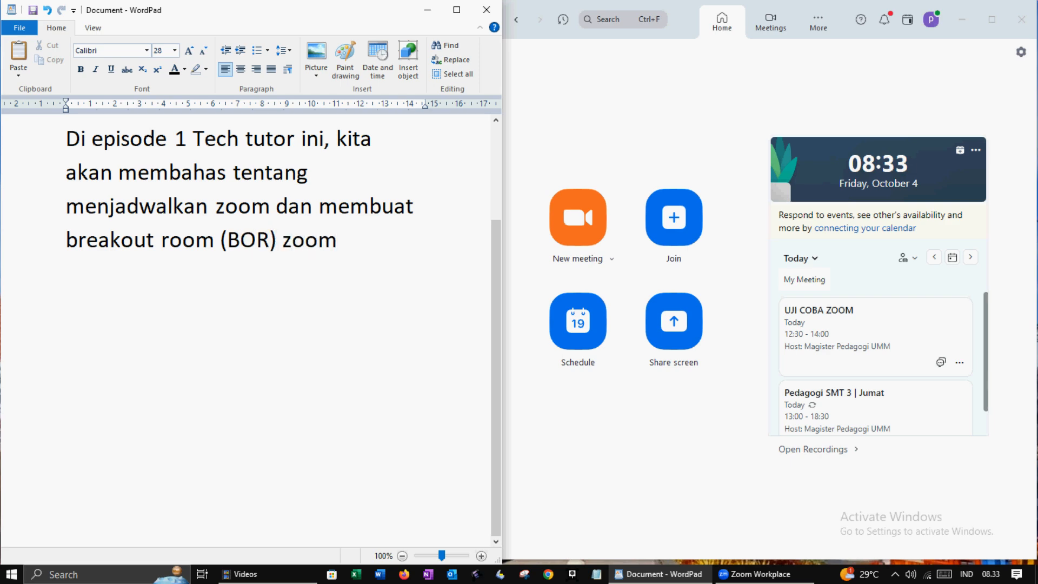
Step: Replace the whole document text with "Oke lets go ke penjadwalan zoom"
key(ctrl+a)
text(Ok)
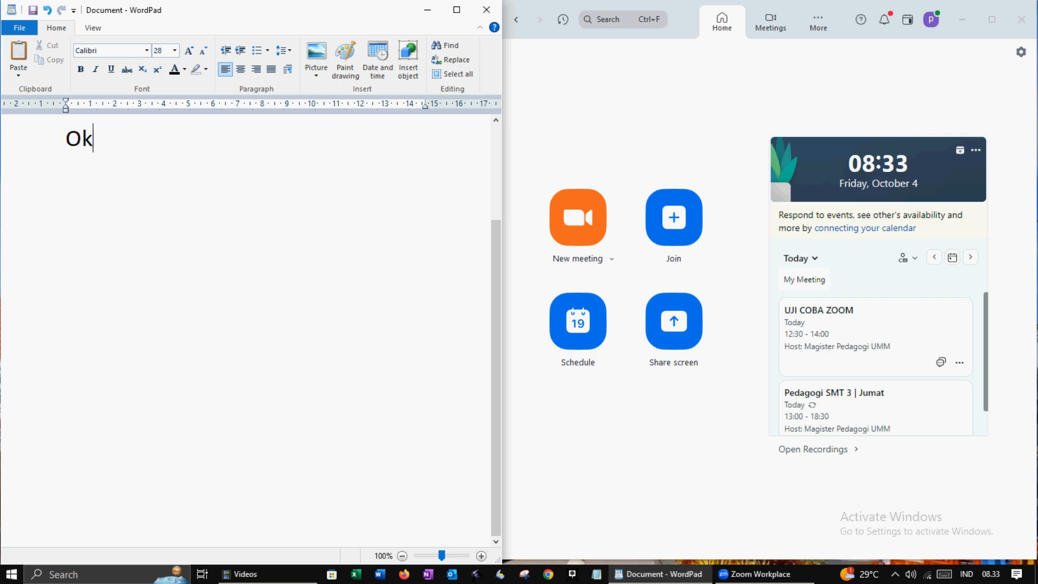
text(e lets go ke)
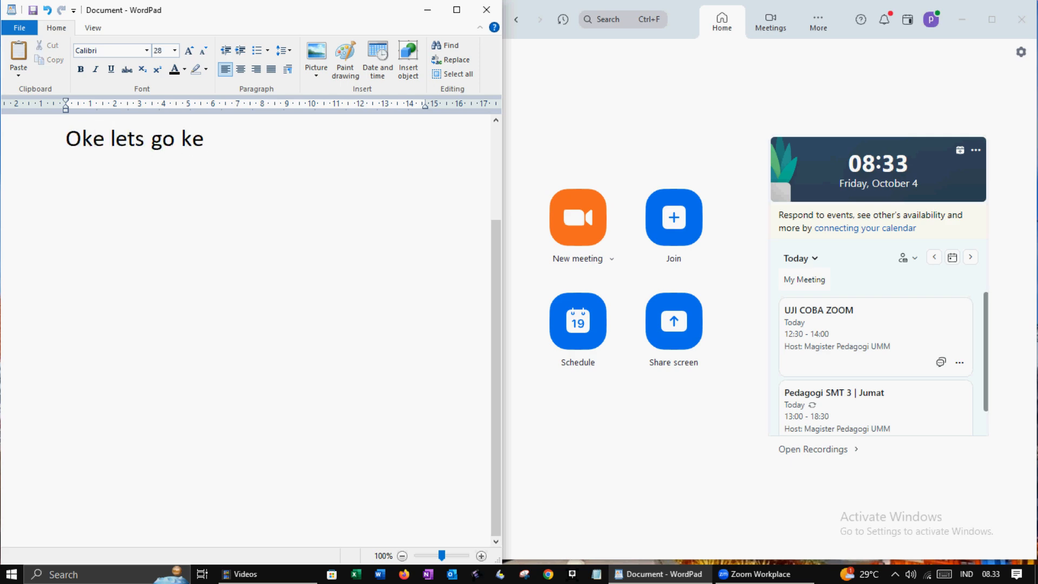
text( penjadwalan )
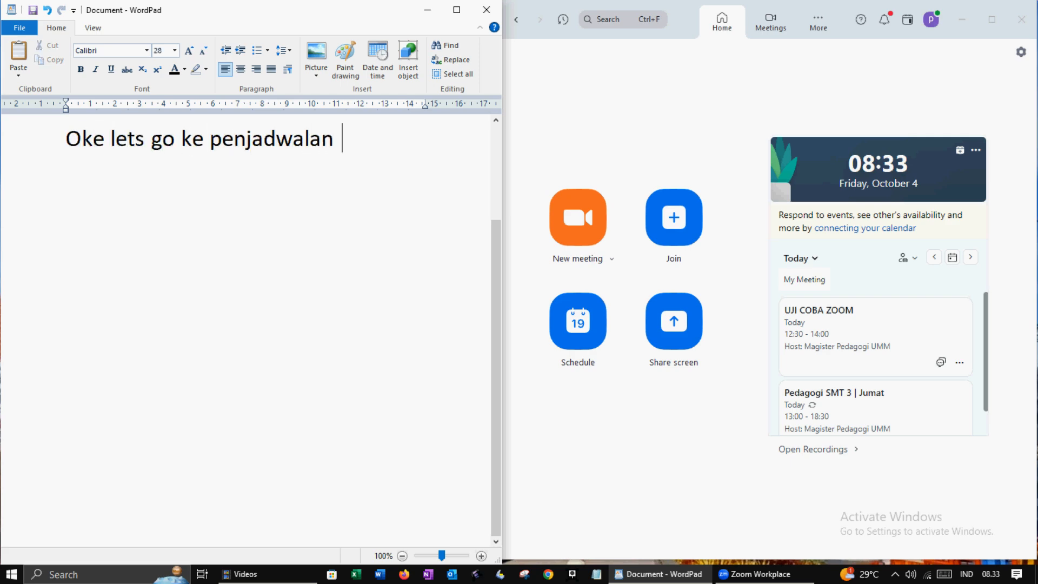
text(zoom)
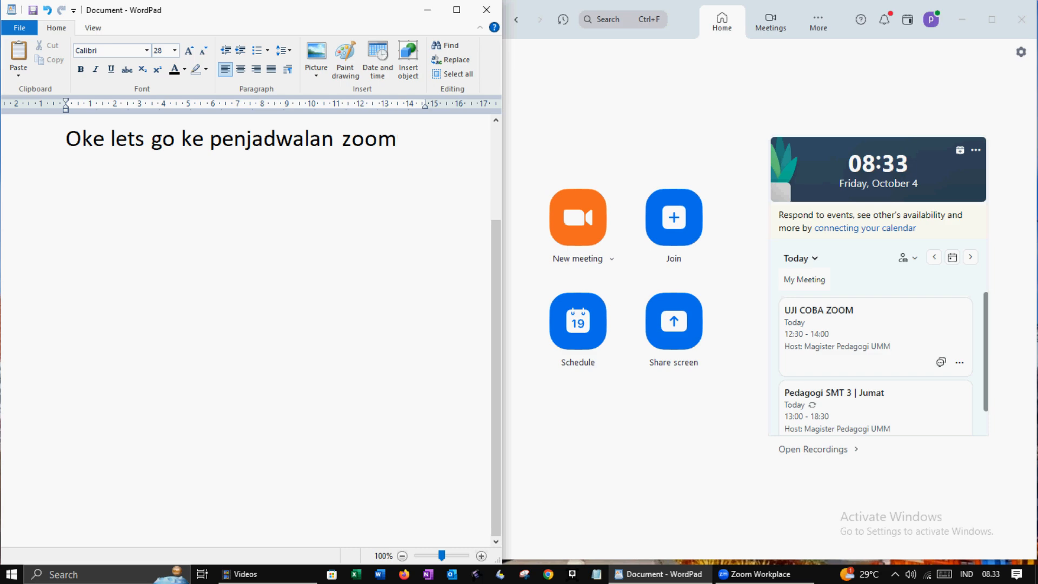
Step: In Zoom Workplace, start scheduling a new meeting with the topic "UJI COBA ZOOM MEETING", moving the form clear of the document
click(651, 433)
click(585, 335)
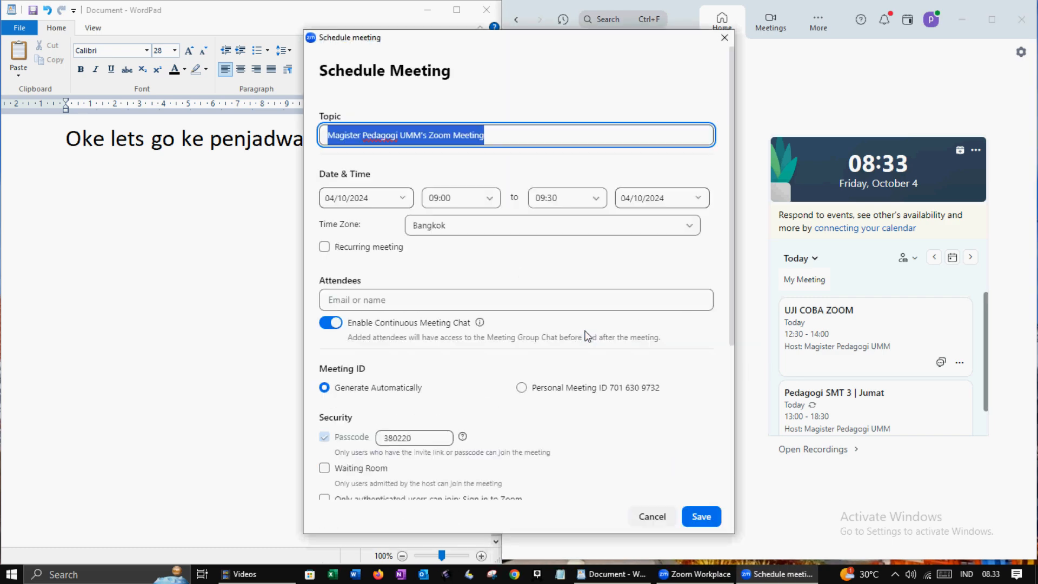
drag(419, 50, 633, 27)
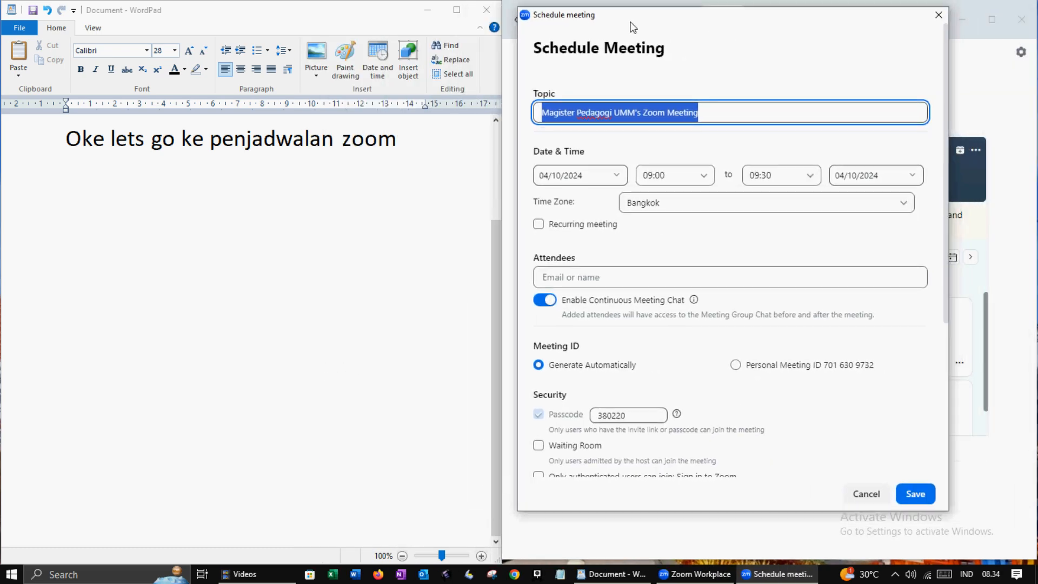
text(UJI COBA ZOOM MEETING)
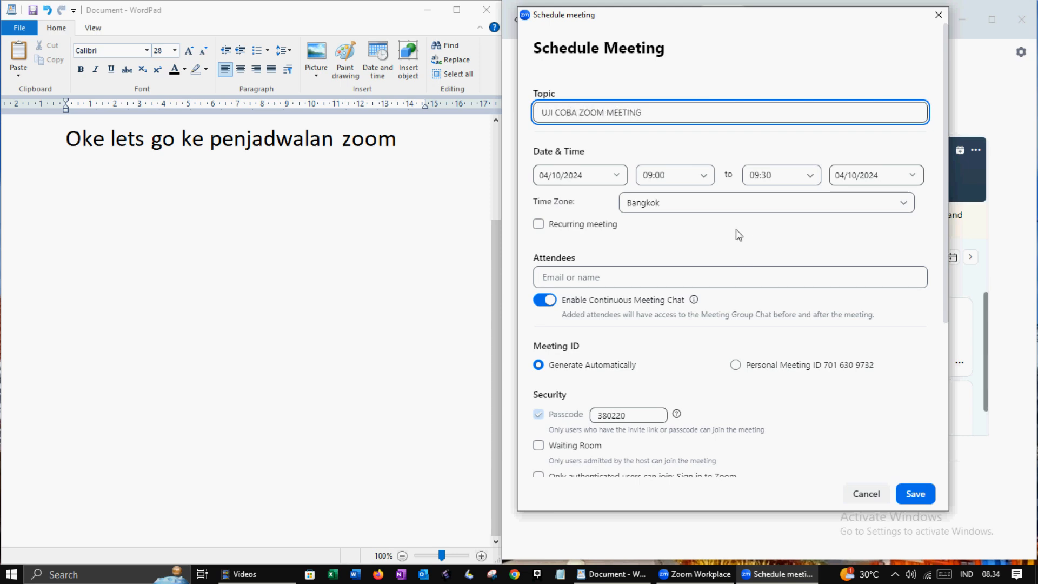
Step: Set the meeting's time zone to Jakarta and its time from 08:00 to 10:00
click(670, 203)
click(664, 335)
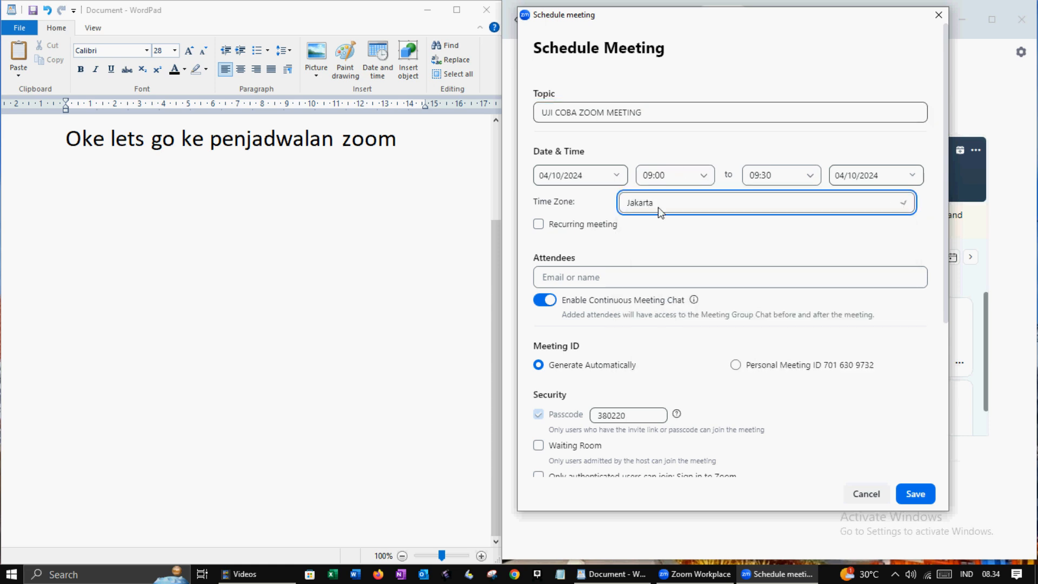
click(680, 175)
scroll(676, 227, up, 2)
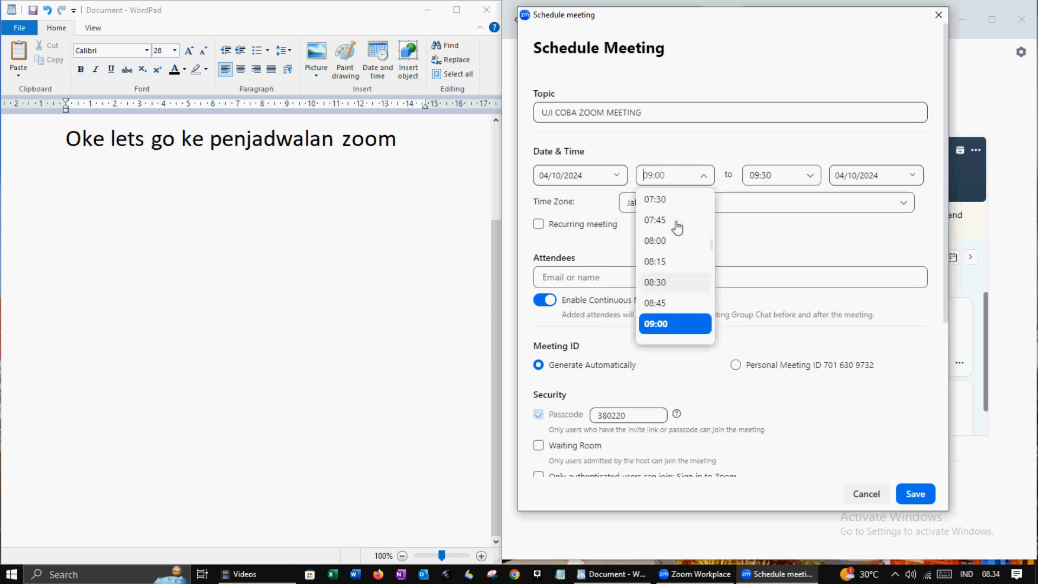
click(654, 248)
click(781, 175)
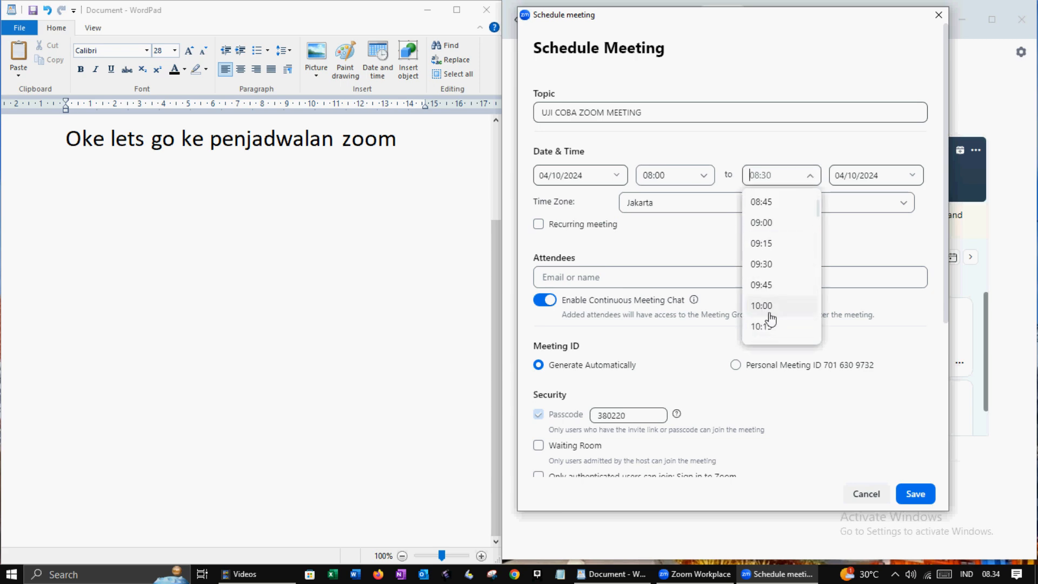
click(765, 312)
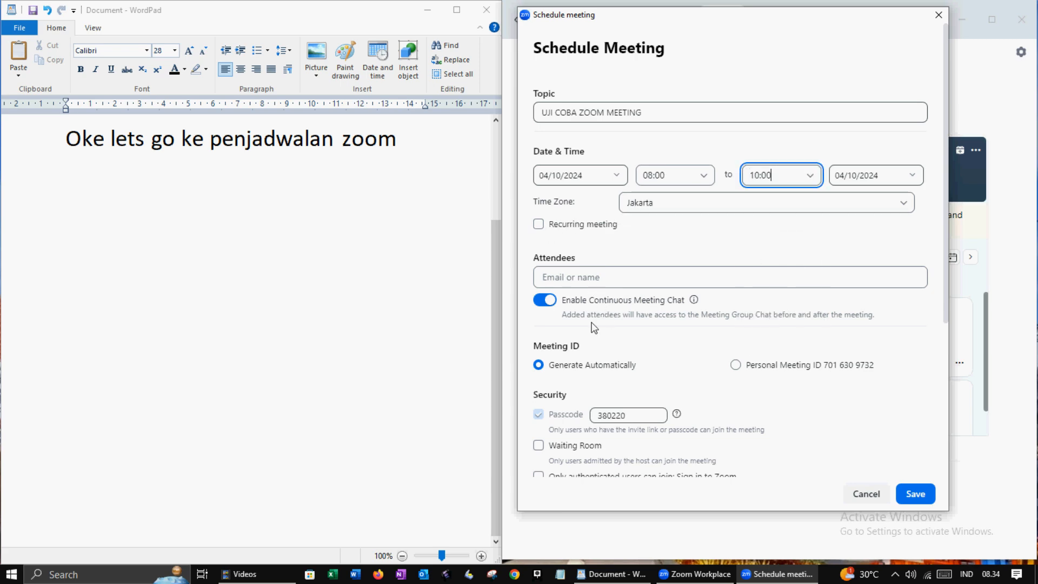
scroll(594, 327, down, 3)
scroll(594, 335, down, 1)
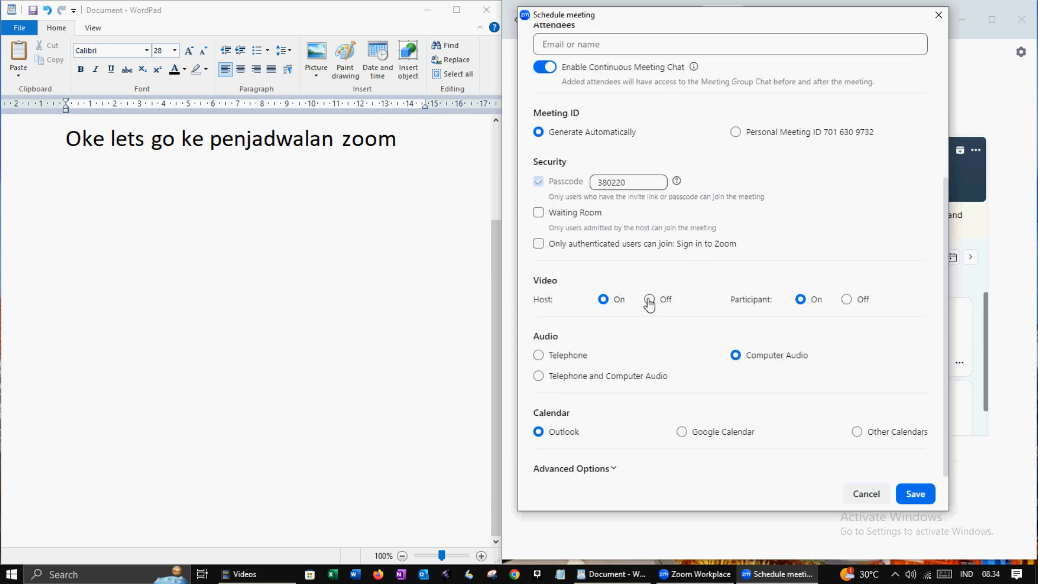
Step: In WordPad, replace the document text with "Oke, sesuaikan saja dengan yang saya isi dan yang saya biarkan"
click(311, 170)
key(ctrl+a)
text(Oke )
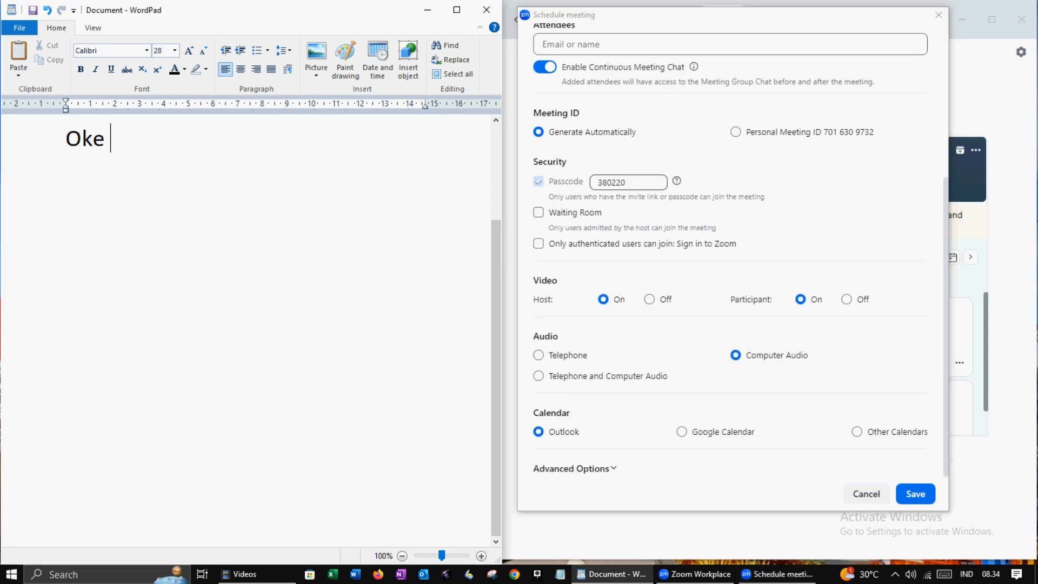
text(, sesuai)
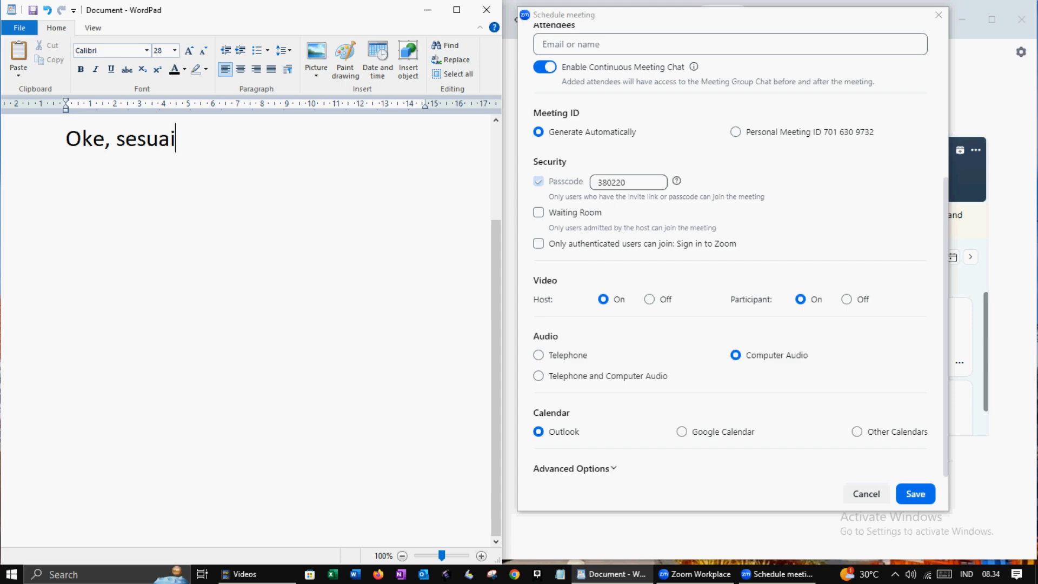
text(kan saja dengan )
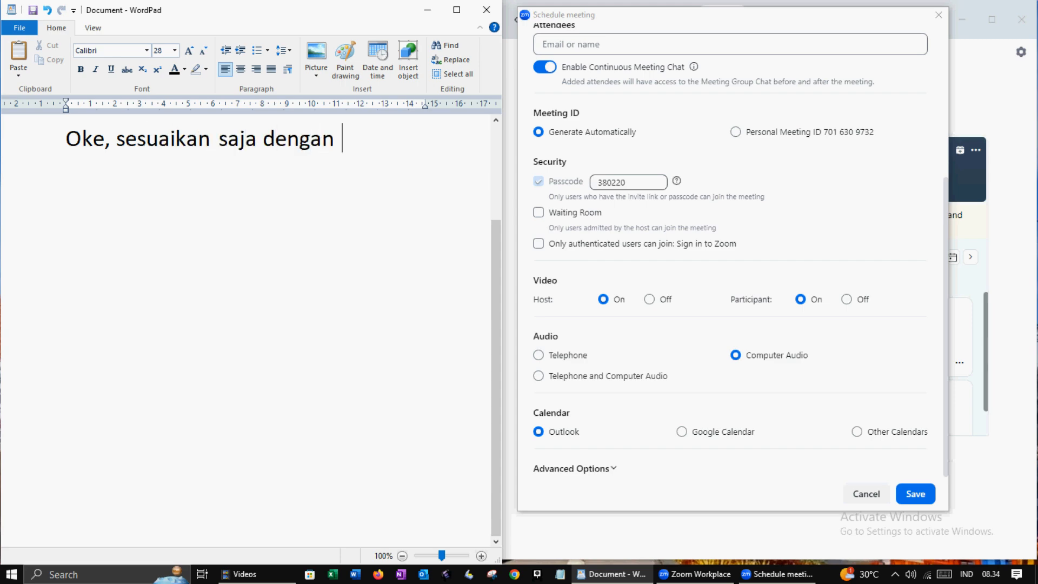
text(yang saya isi)
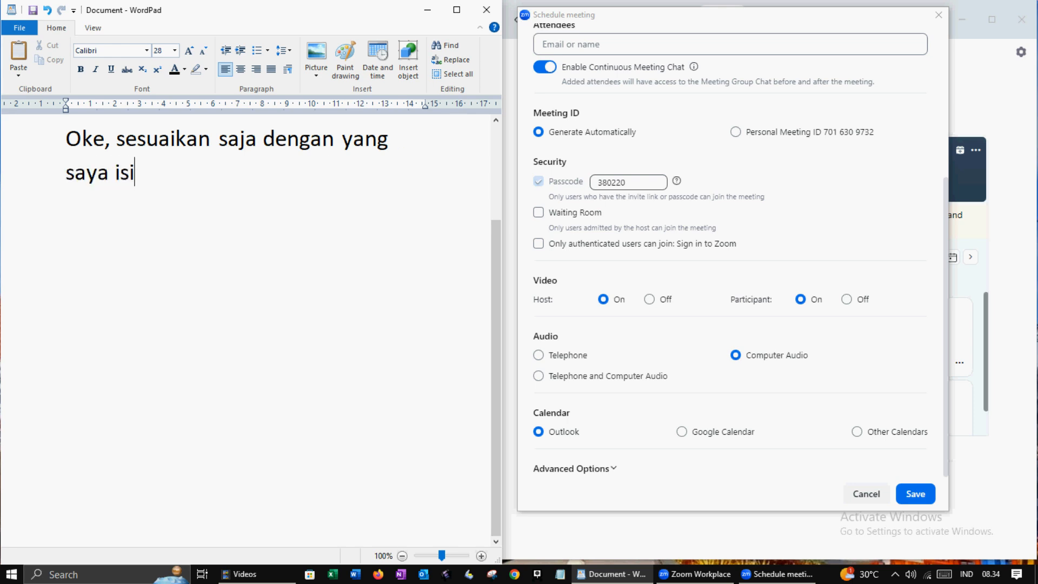
text( dan yang saya biarkan)
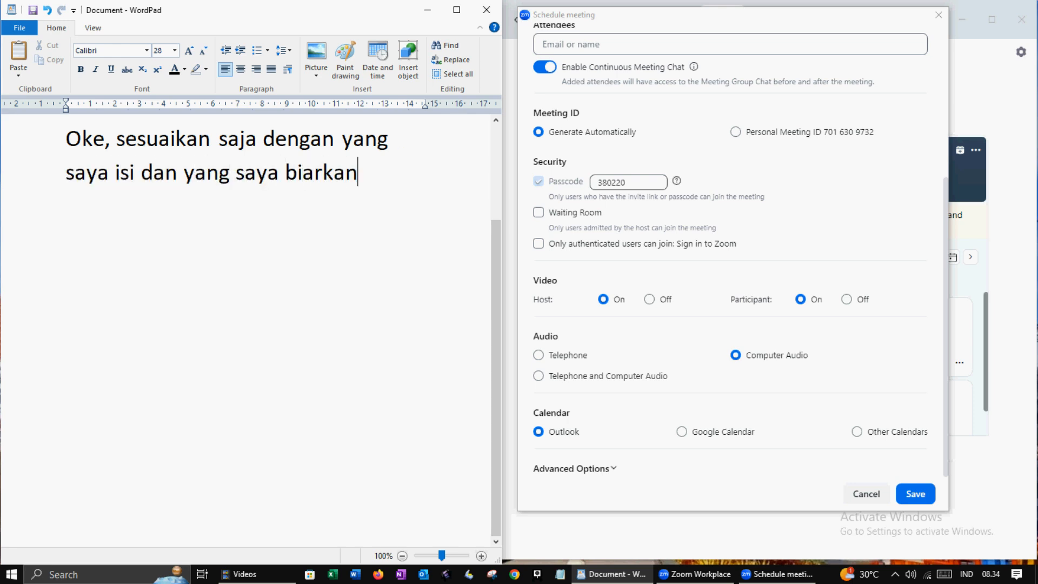
Step: Replace the whole document text with "Kita langsung lompat ke bagian video dan audio"
key(ctrl+a)
text(Kit)
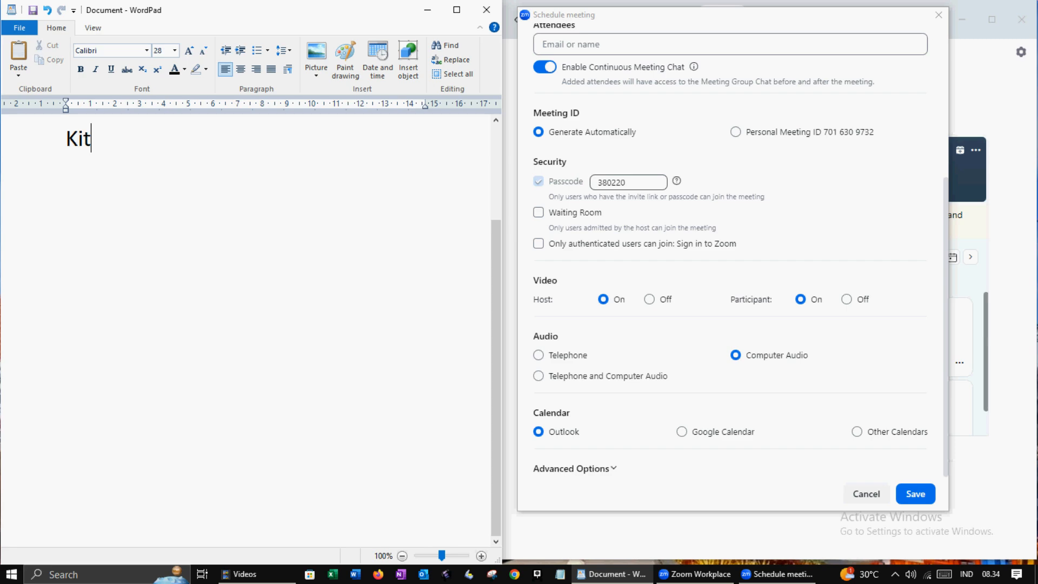
text(a langsung lompay )
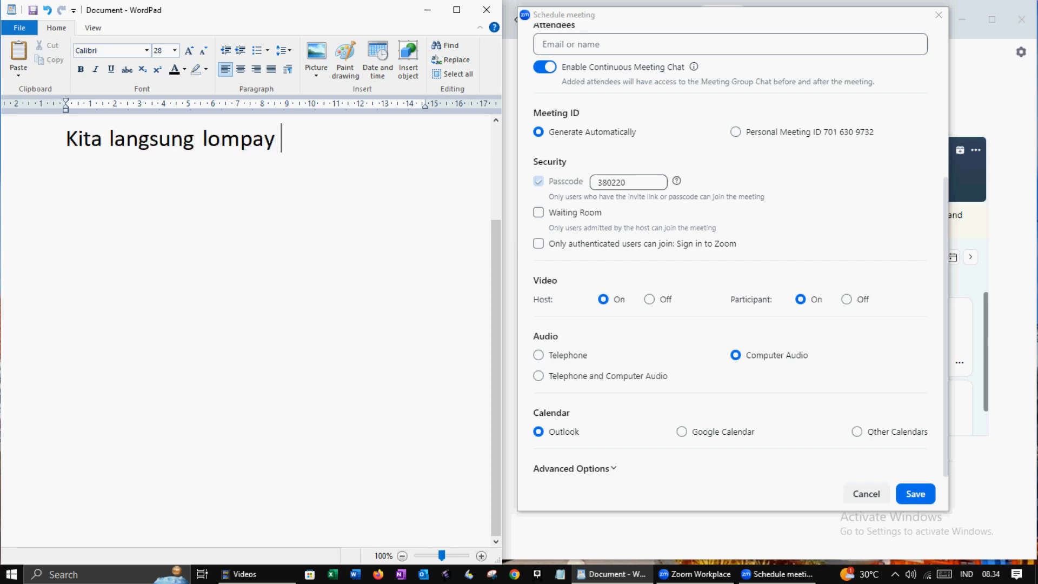
key(BackSpace)
key(BackSpace)
text(t ke bagian vide)
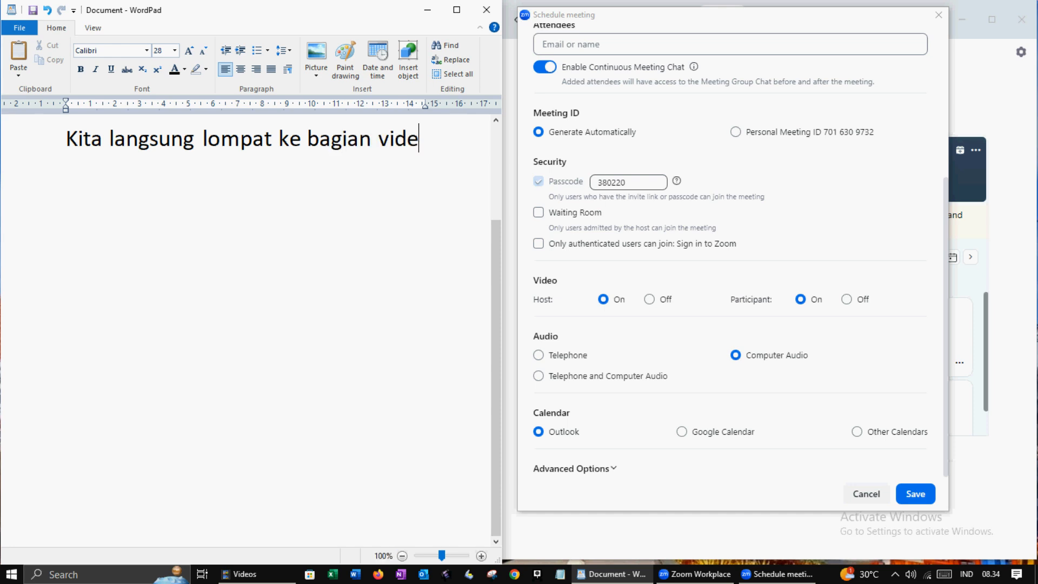
text(o dan audio)
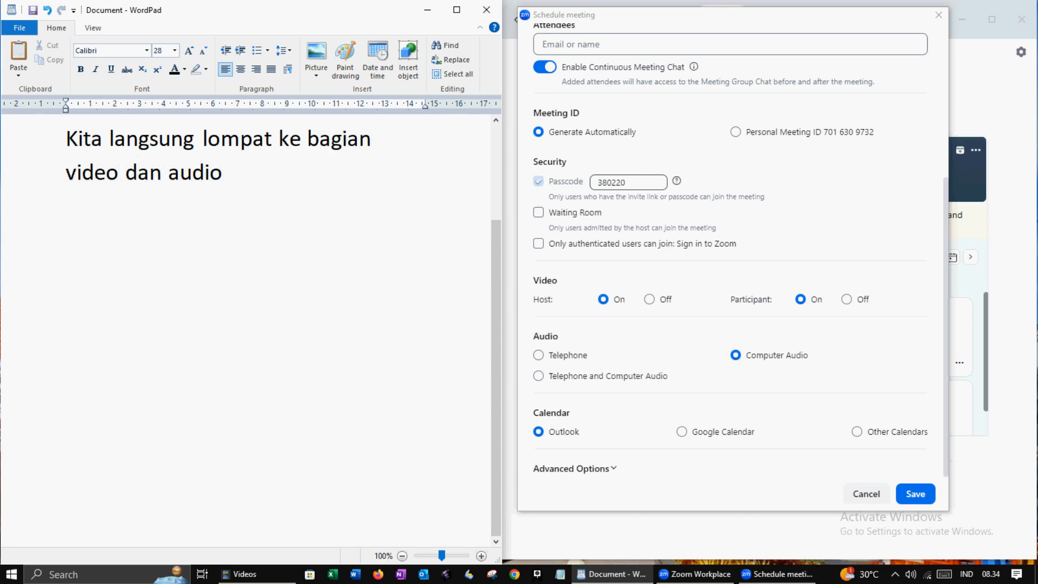
Step: Below a blank line, add the paragraph "Untuk video, kita set off dulu saja, takutnya peserta kita dalam posisi tidak siap"
key(Return)
text(Untuk vui)
text(ideo)
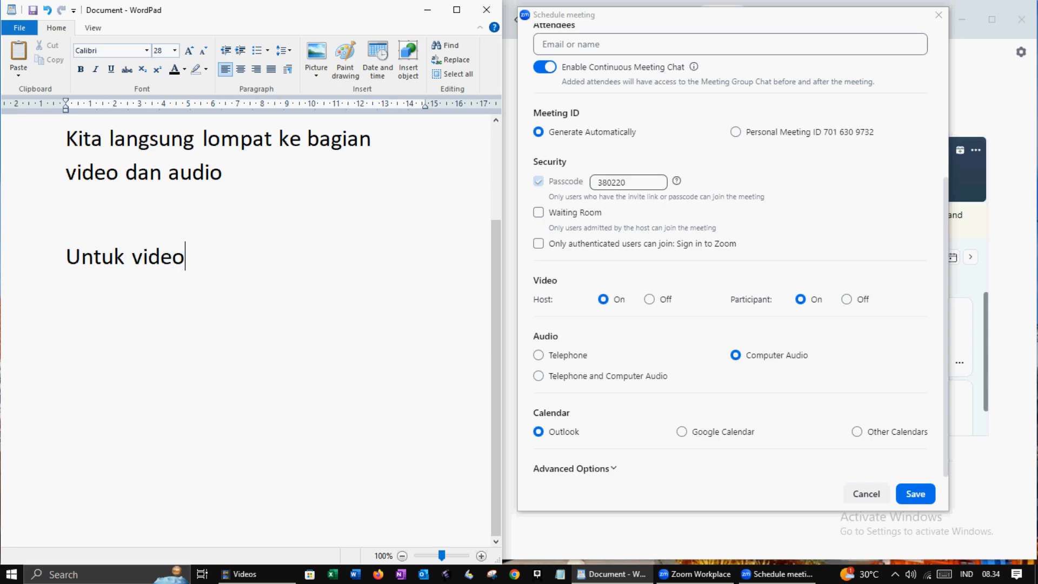
text(, kita set off )
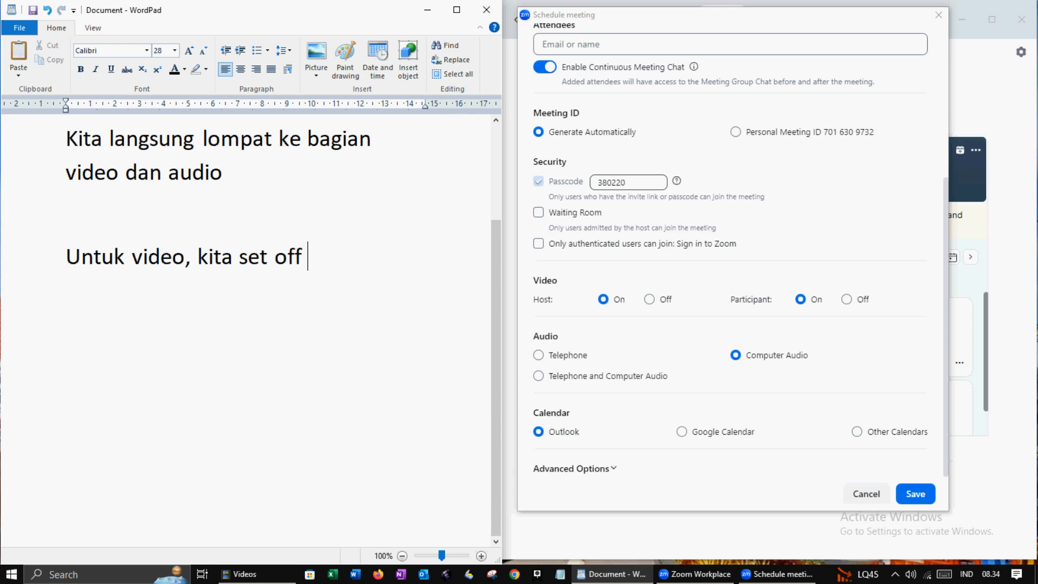
text(dulu saja, taku)
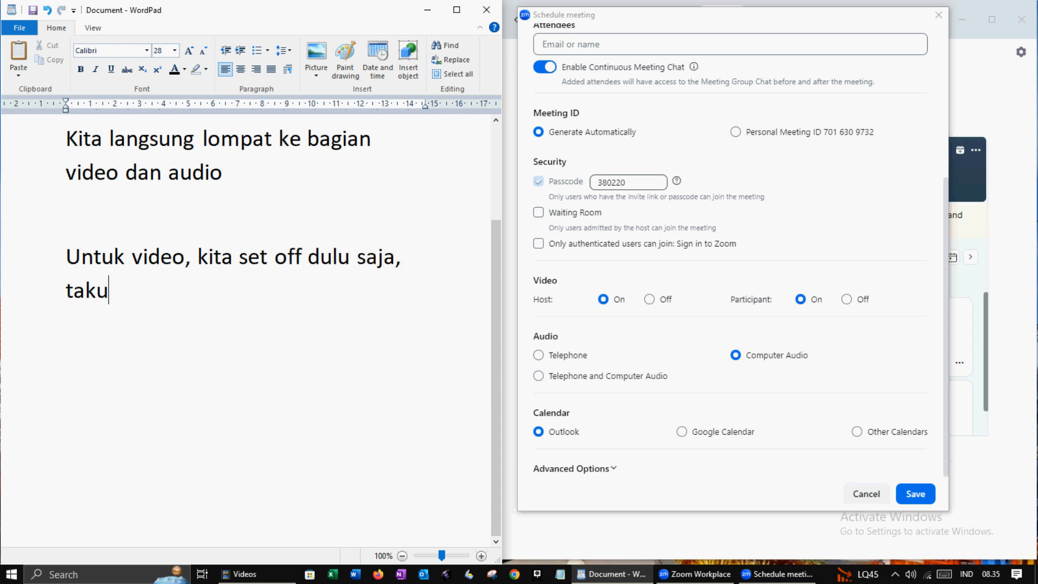
text(tnya peserta kit)
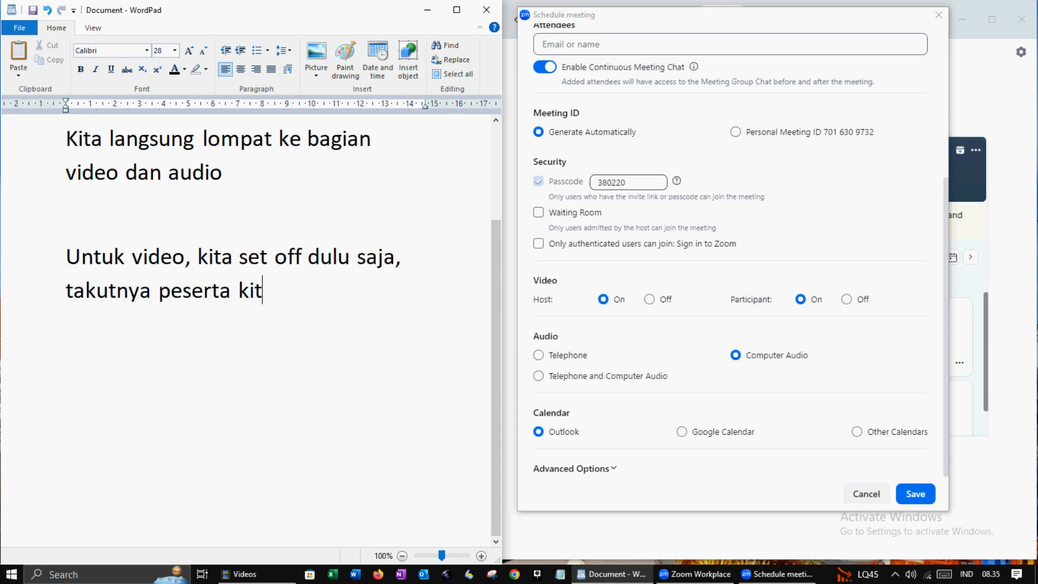
text(a dalam posisi )
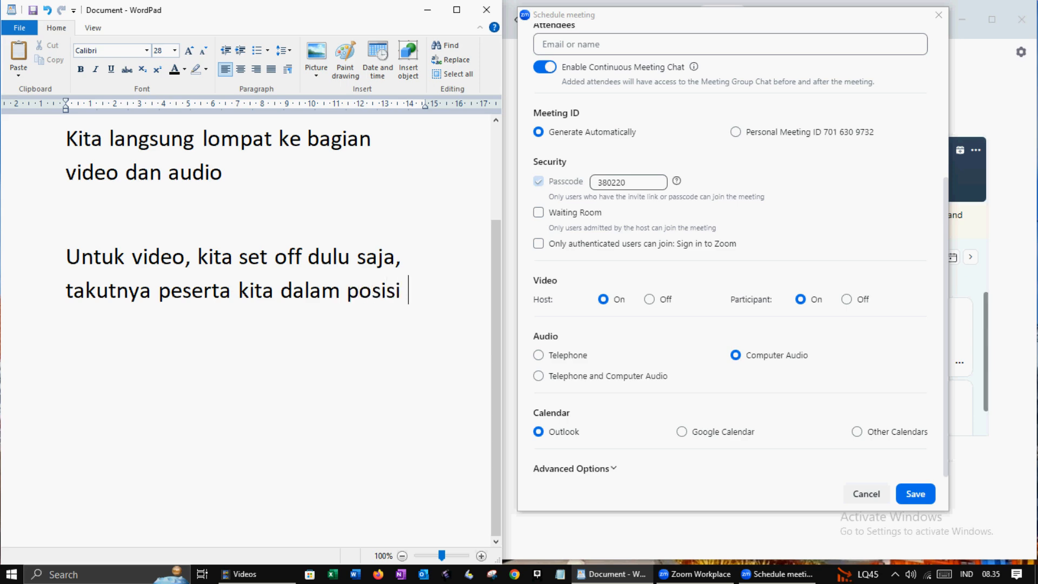
text(tidak siap)
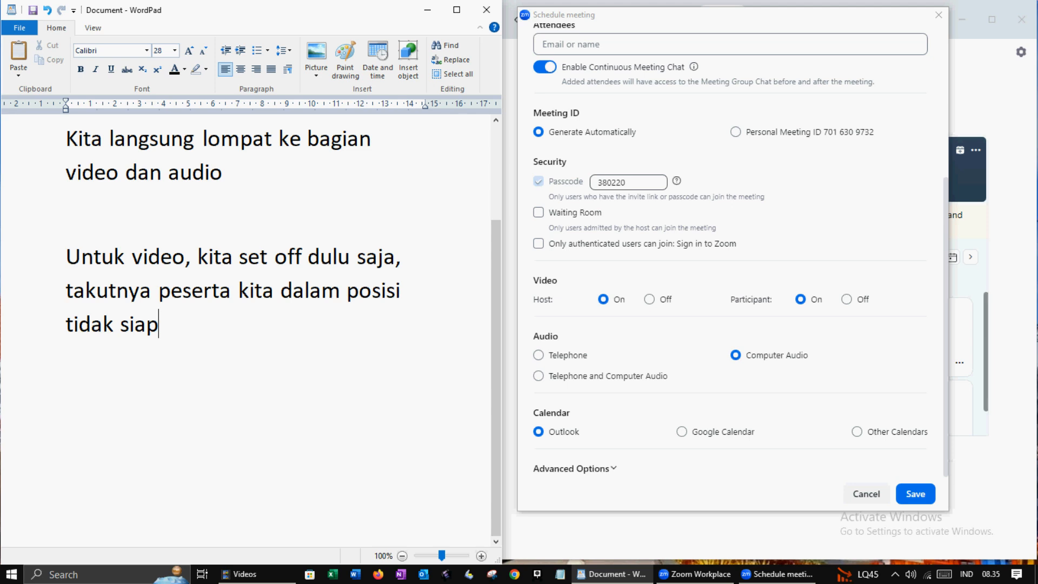
Step: Complete the video paragraph in WordPad with ", biarkan peserta yang menyalakan video secara manual"
text(, biarkan pes)
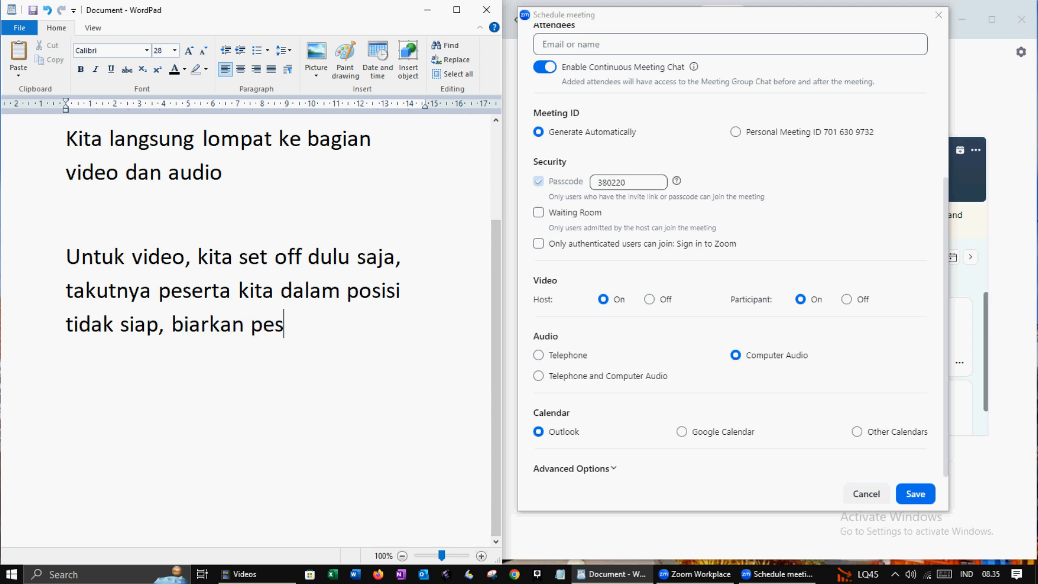
text(erta yang menyalakan )
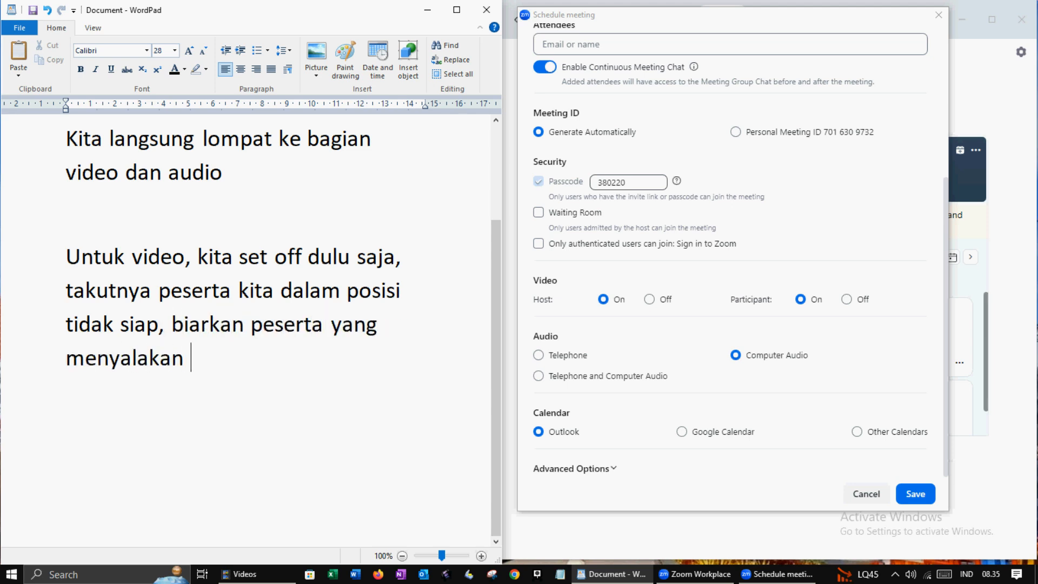
text(video secra)
key(BackSpace)
key(BackSpace)
text(ar)
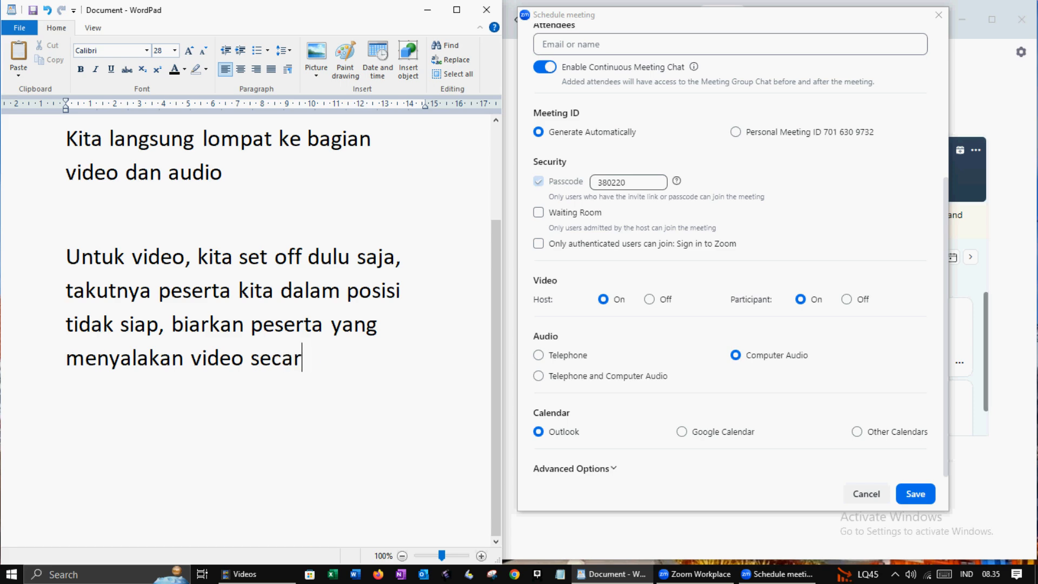
text(a manual)
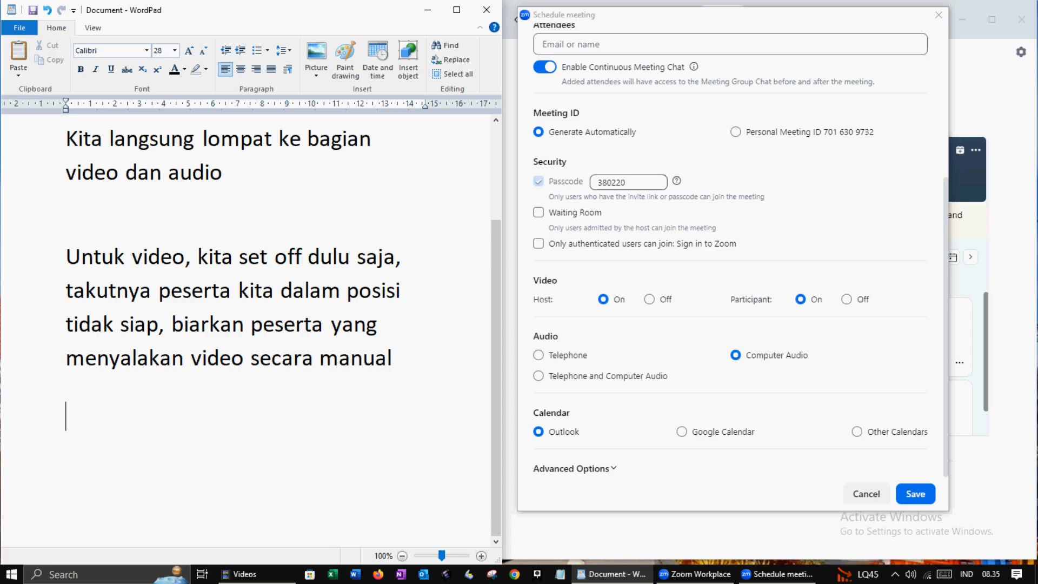
Step: Below a blank line, add the paragraph "Untuk audio kita pilih Telephone and Computer Audio"
key(Return)
text(Untuk audio)
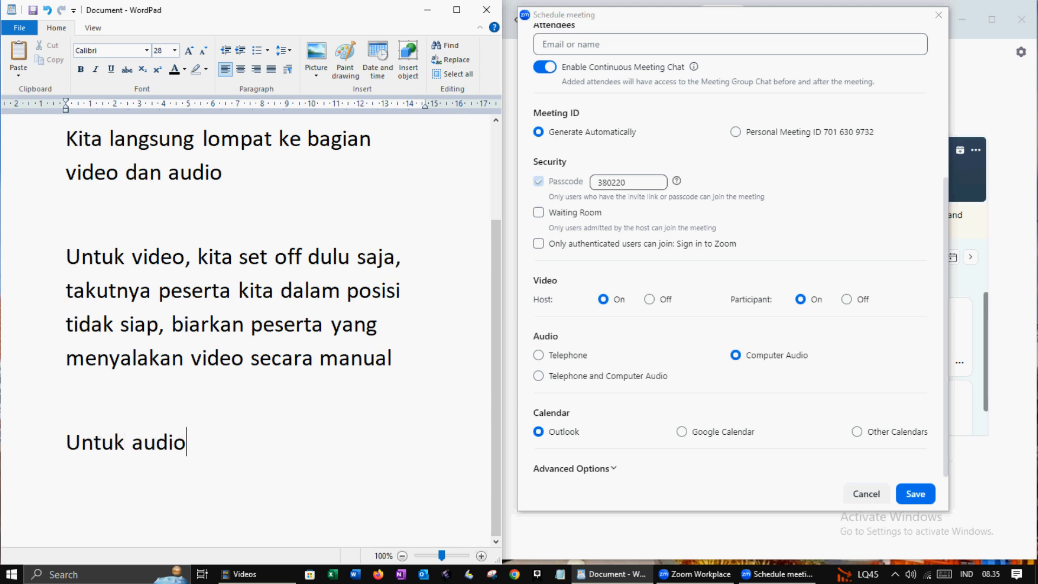
text( kita pilih T)
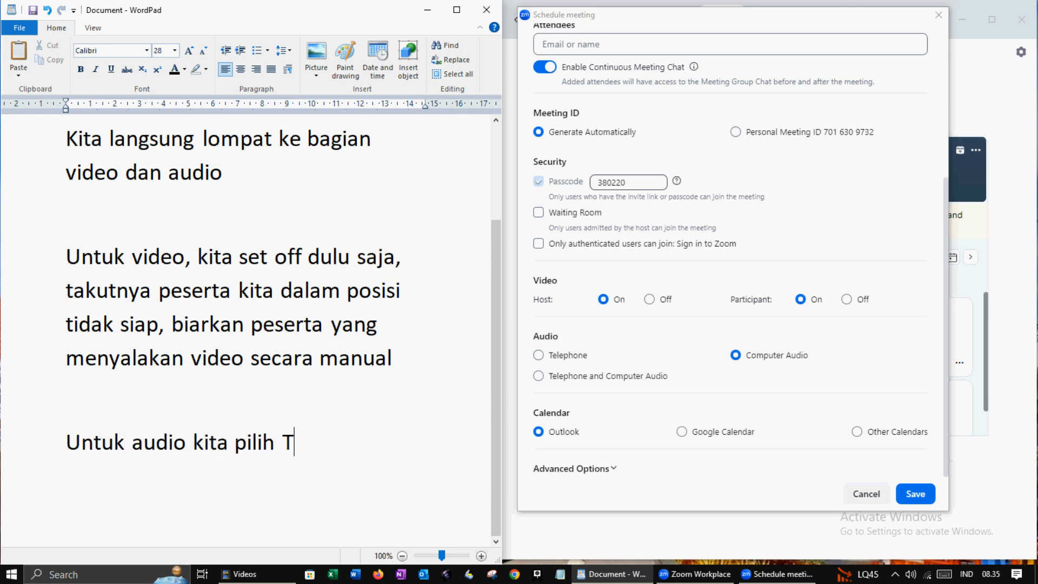
text(elephone and Compu)
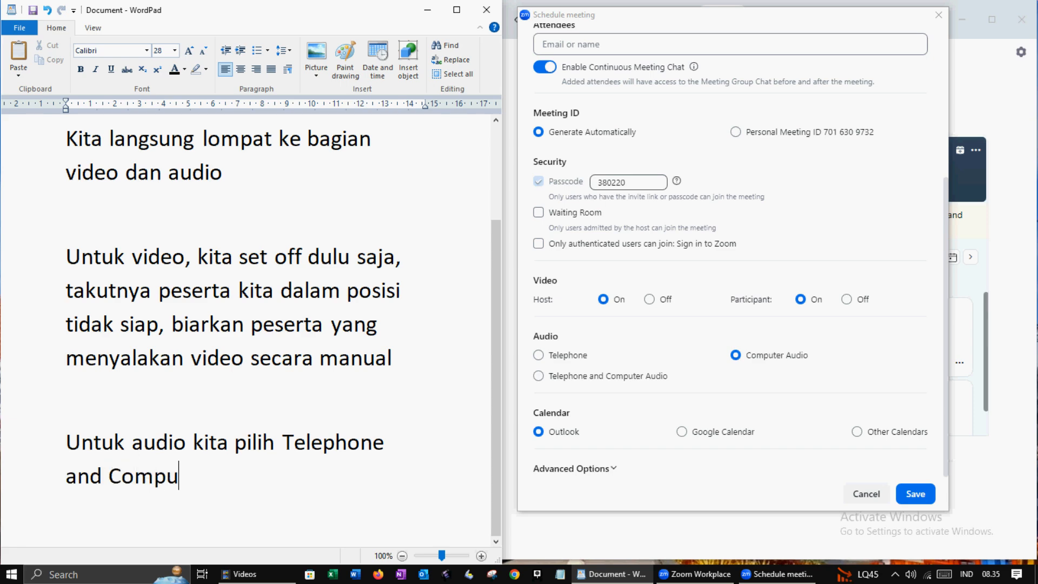
text(ter Audipo)
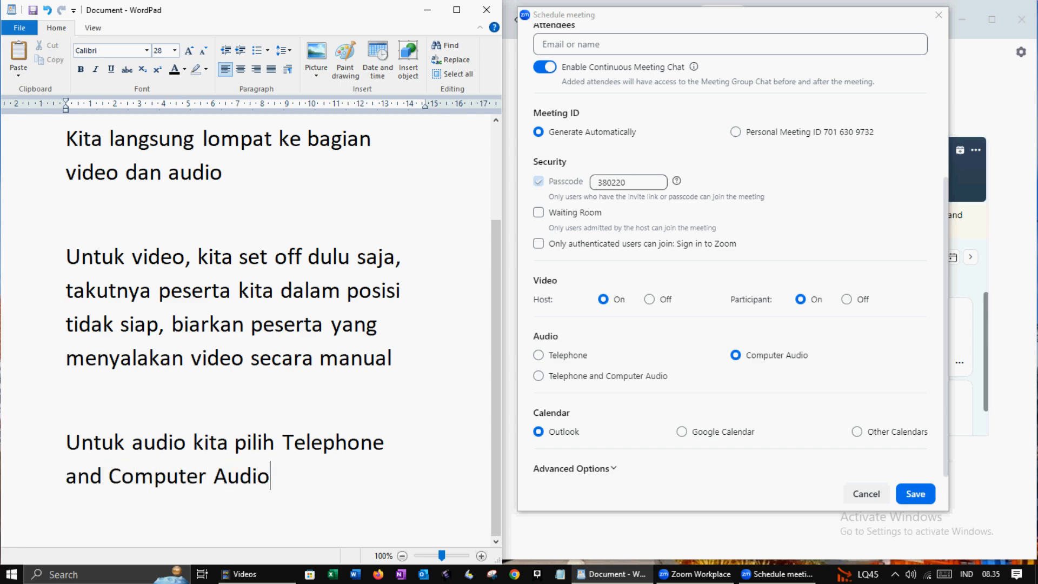
Step: Set host and participant video to Off, choose Telephone and Computer Audio, and save the scheduled meeting
click(847, 299)
click(649, 299)
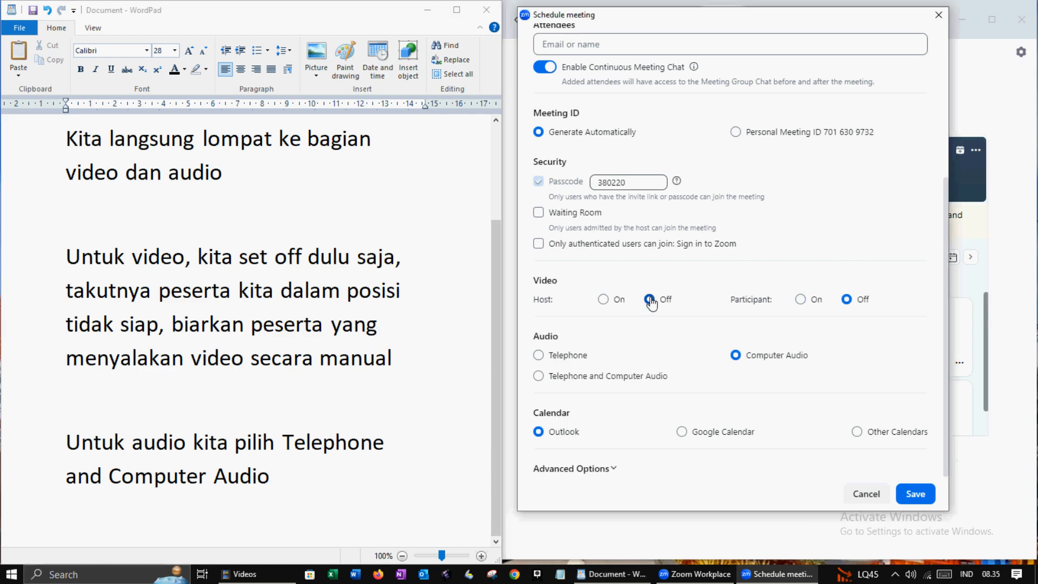
click(539, 375)
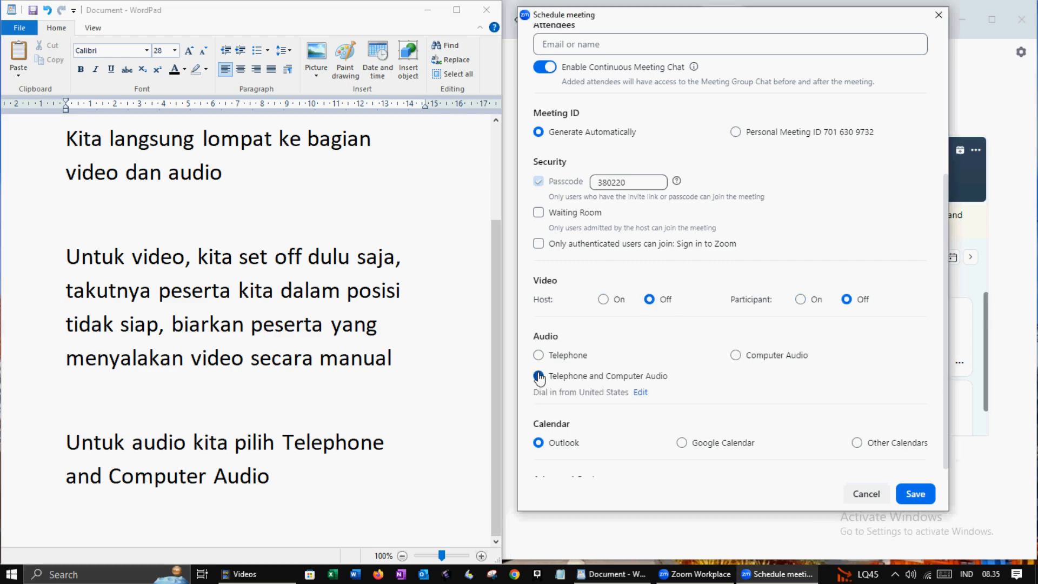
click(925, 496)
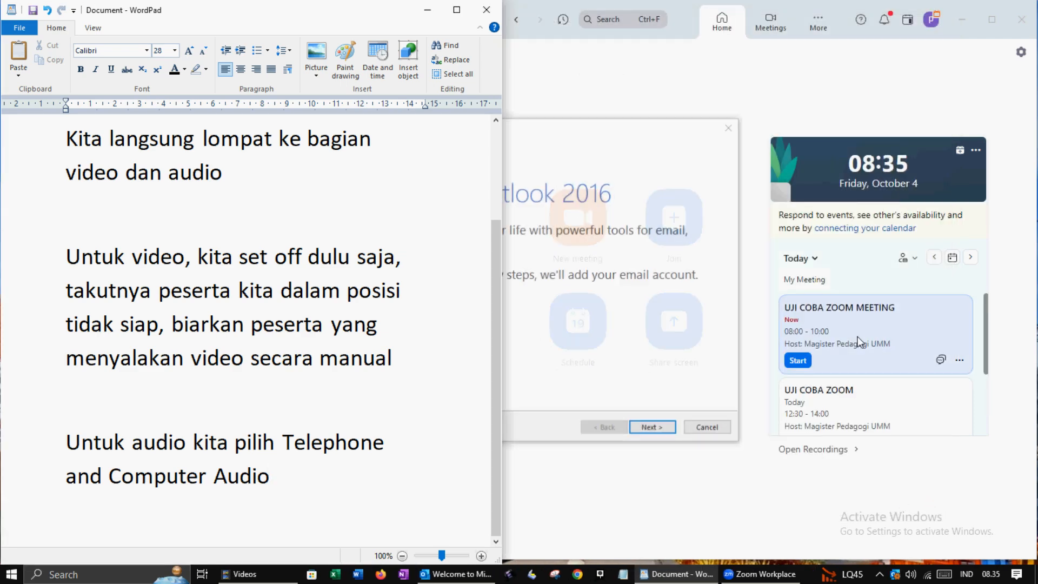
Step: Cancel the Outlook 2016 welcome wizard and confirm exiting it without configuring an account
click(714, 430)
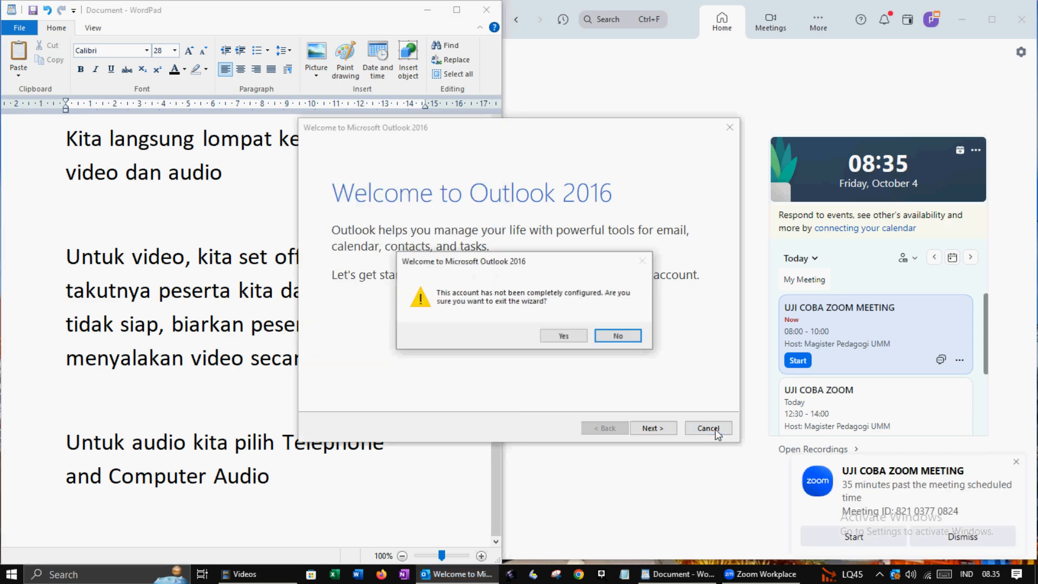
click(562, 336)
click(798, 360)
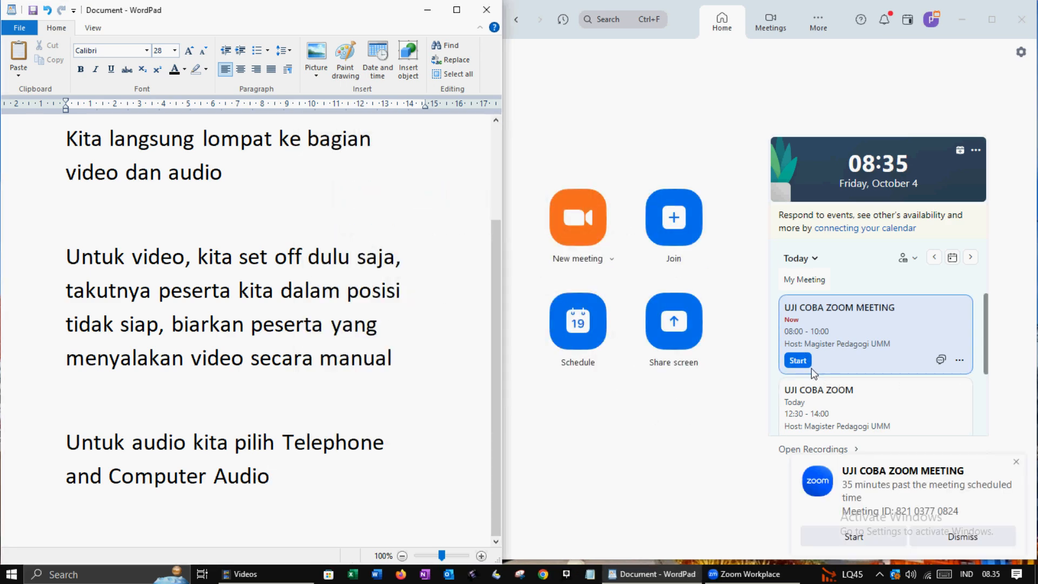
Step: Replace the whole WordPad text with "Oke kita coba membuat Breakout Room (BOR)"
key(Escape)
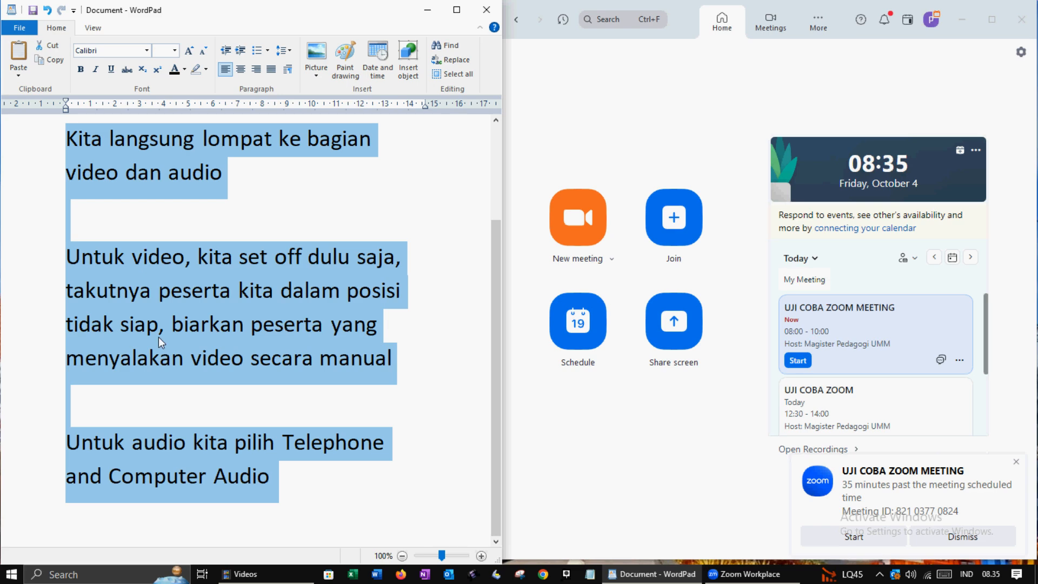
text(Oke kita)
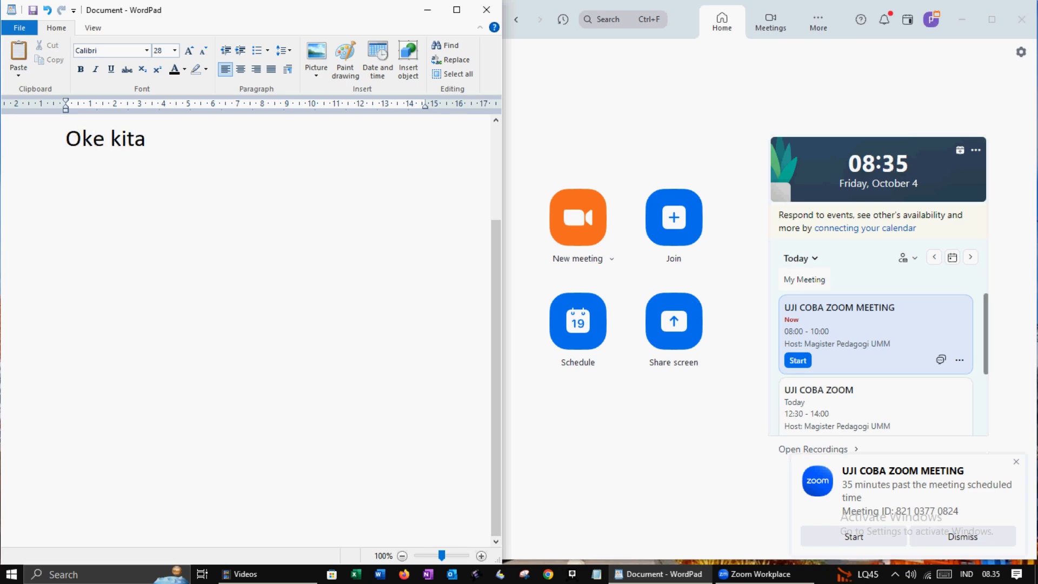
text( coba membuat Br)
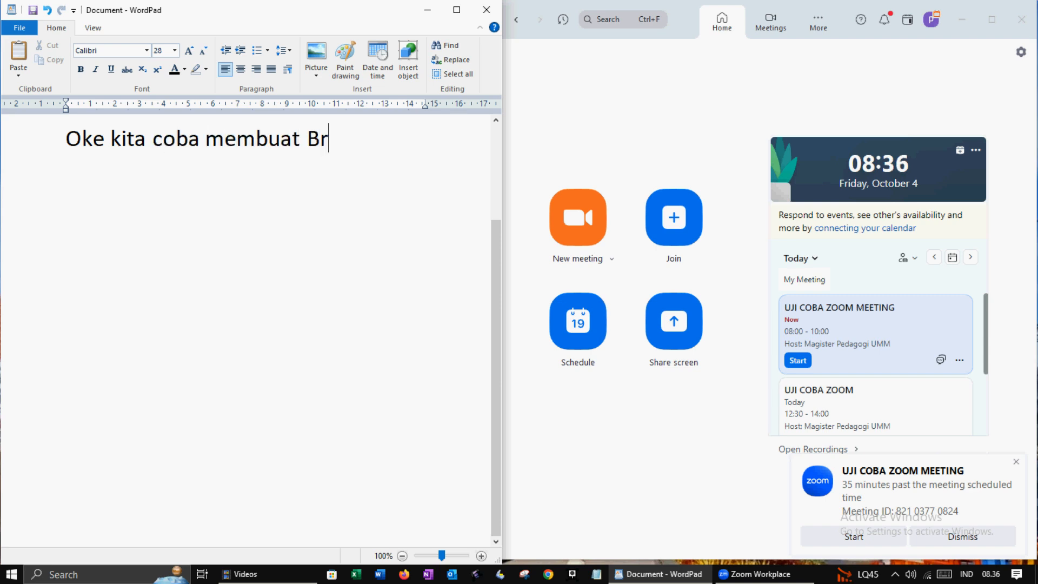
text(eakout Room)
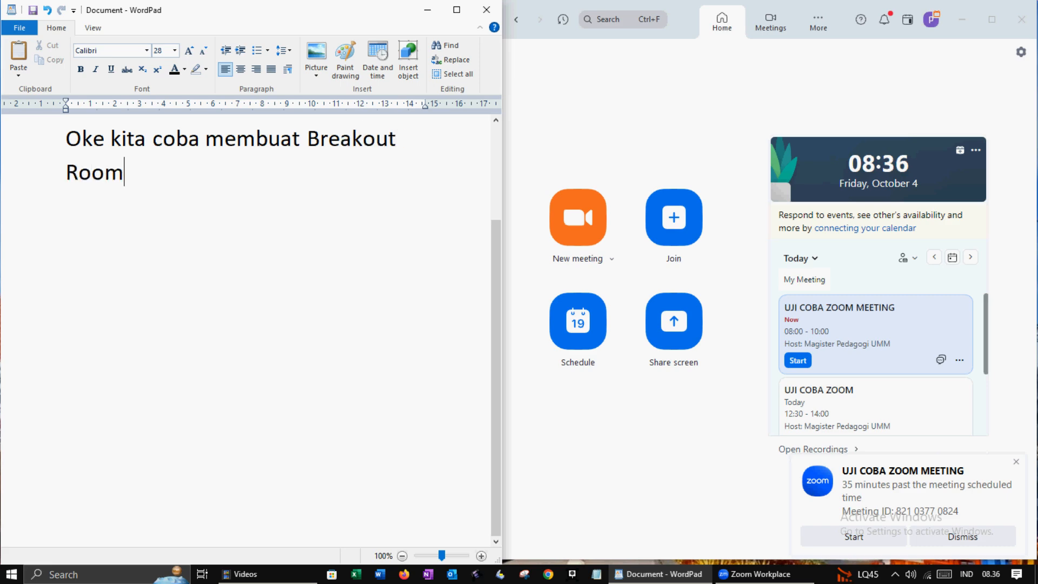
text( (BOR))
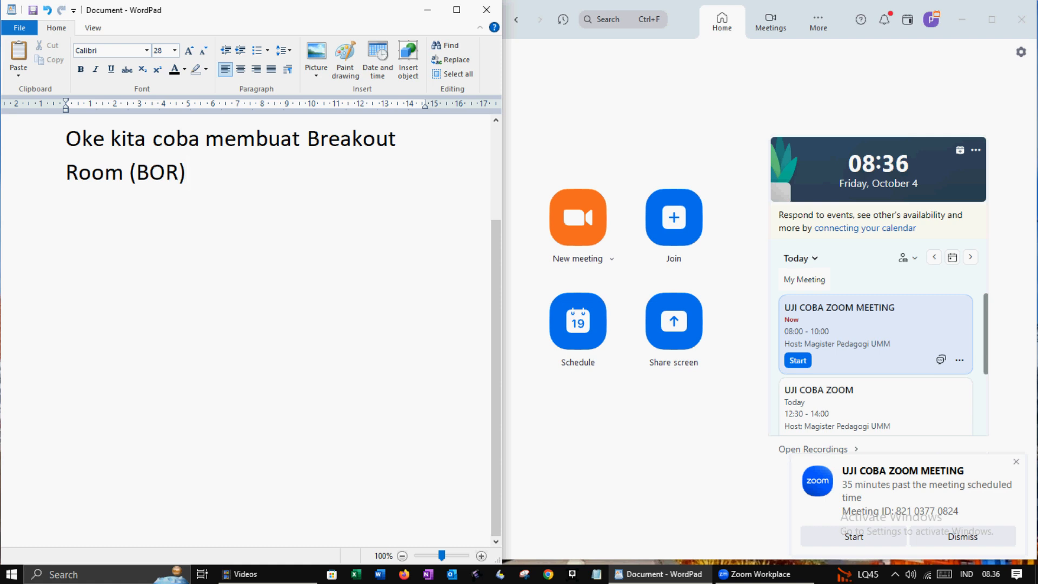
Step: Start the scheduled UJI COBA ZOOM MEETING and mute the microphone
click(796, 360)
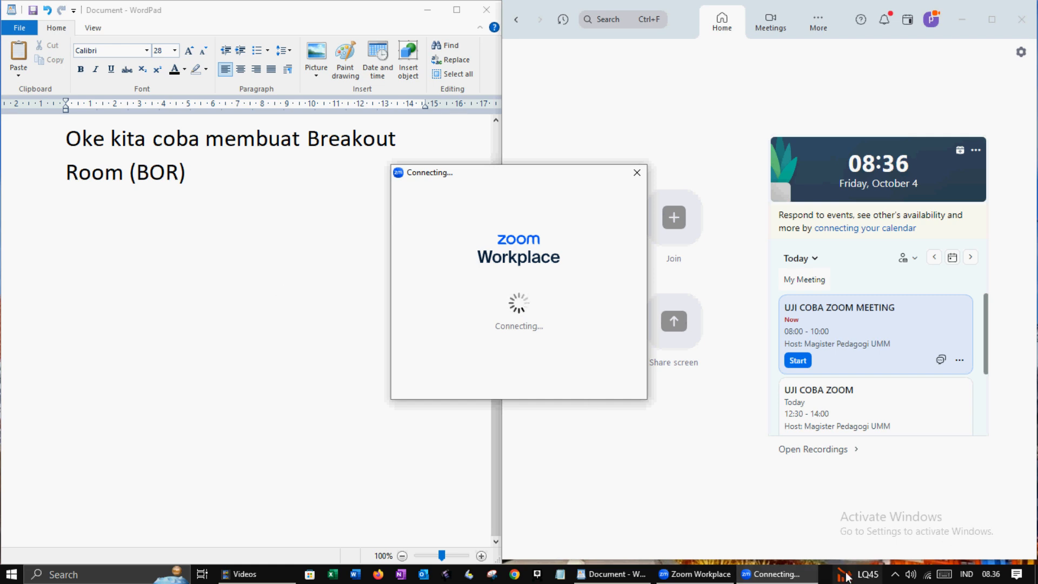
click(895, 574)
right_click(916, 552)
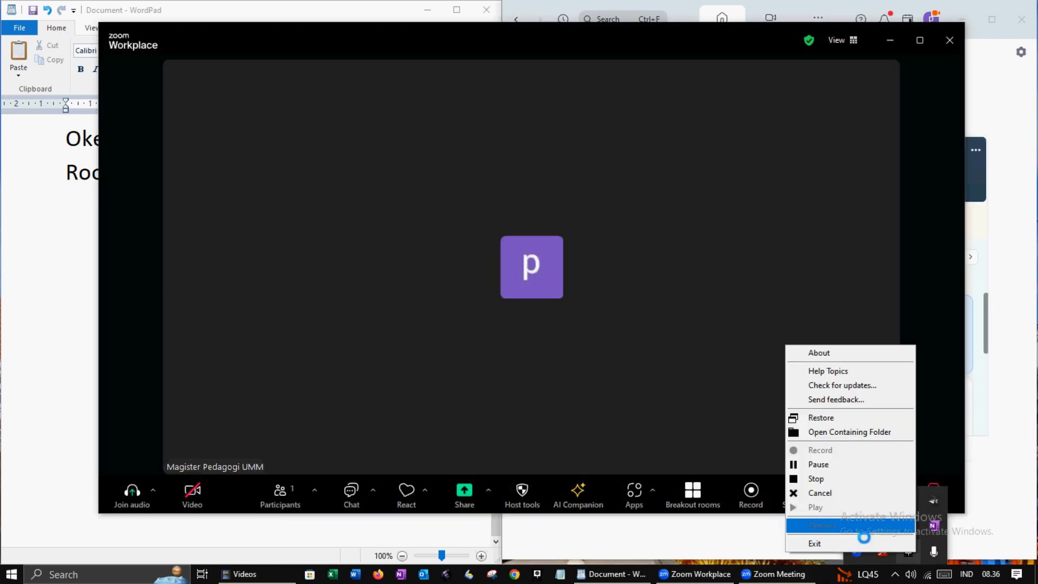
click(849, 464)
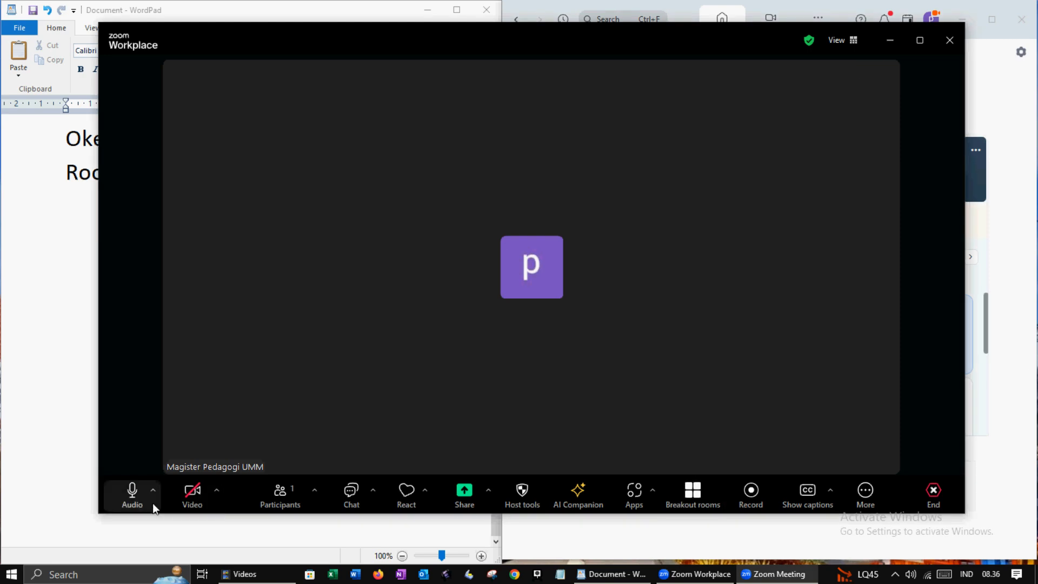
click(133, 493)
Step: Replace the WordPad text with "Nah untuk bisa membuat BOR, hanya dapat dilakukan oleh host yang akunnya premium, selain itu tidak bisa"
click(13, 241)
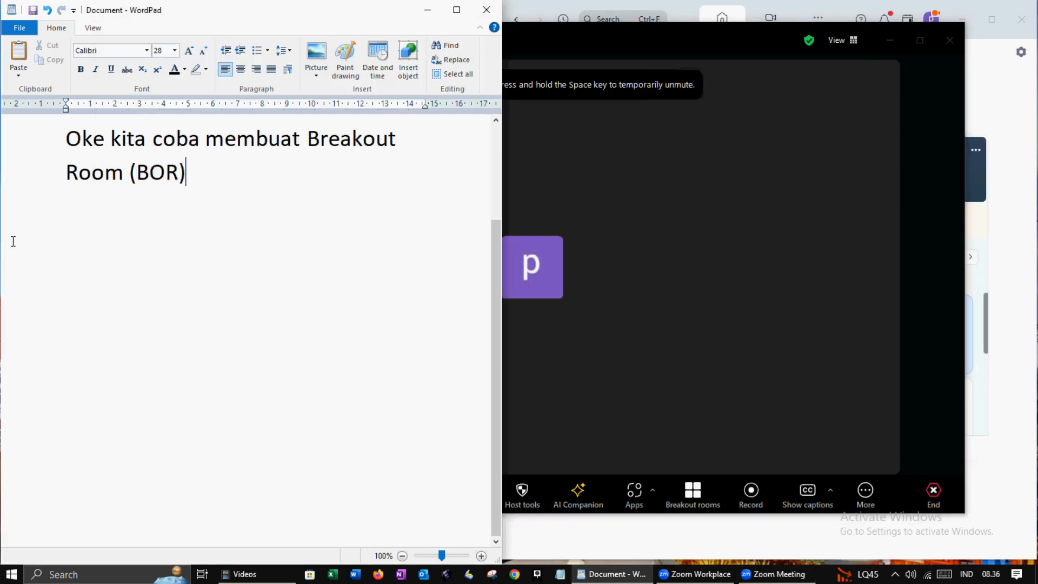
key(ctrl+a)
text(Nah )
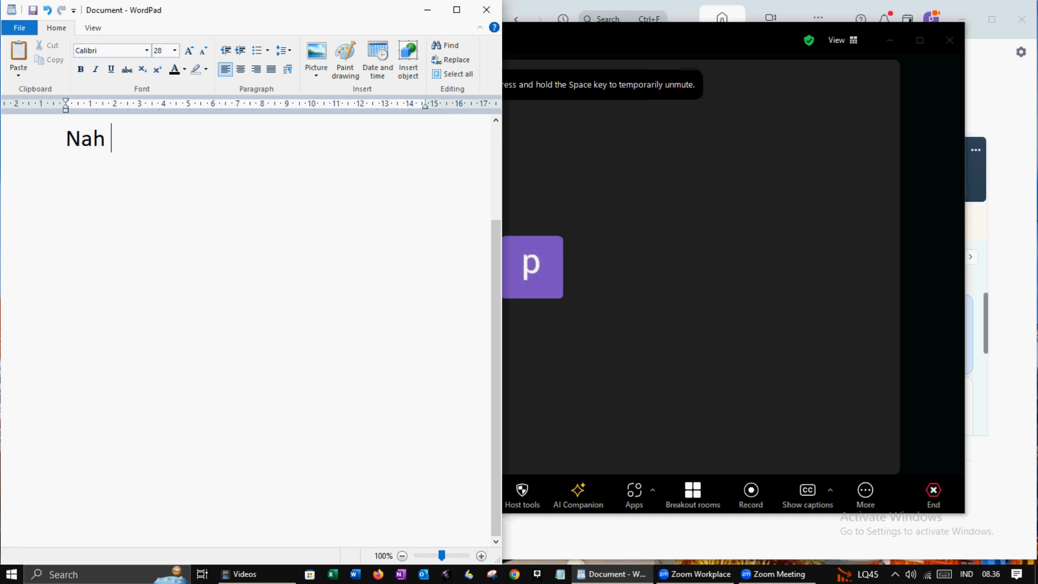
text(untuk bisa membuat)
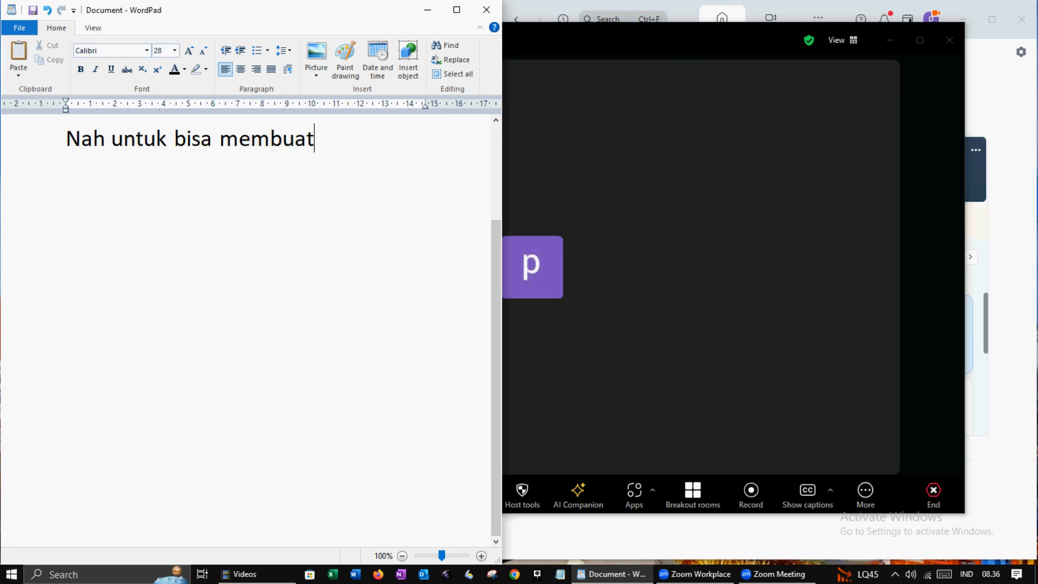
text( BOR, hanya dapat di)
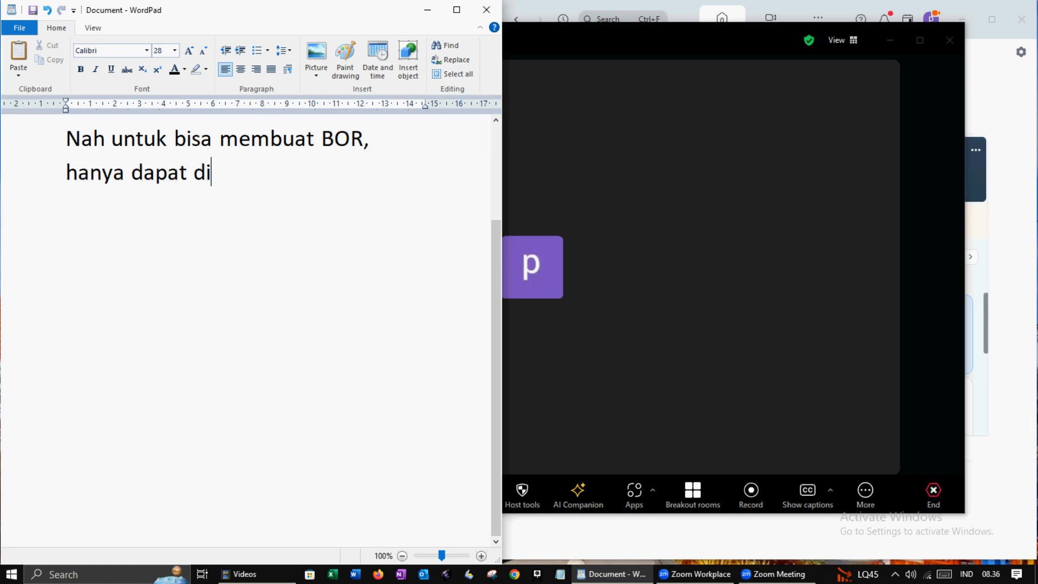
text(lakukan oleh host )
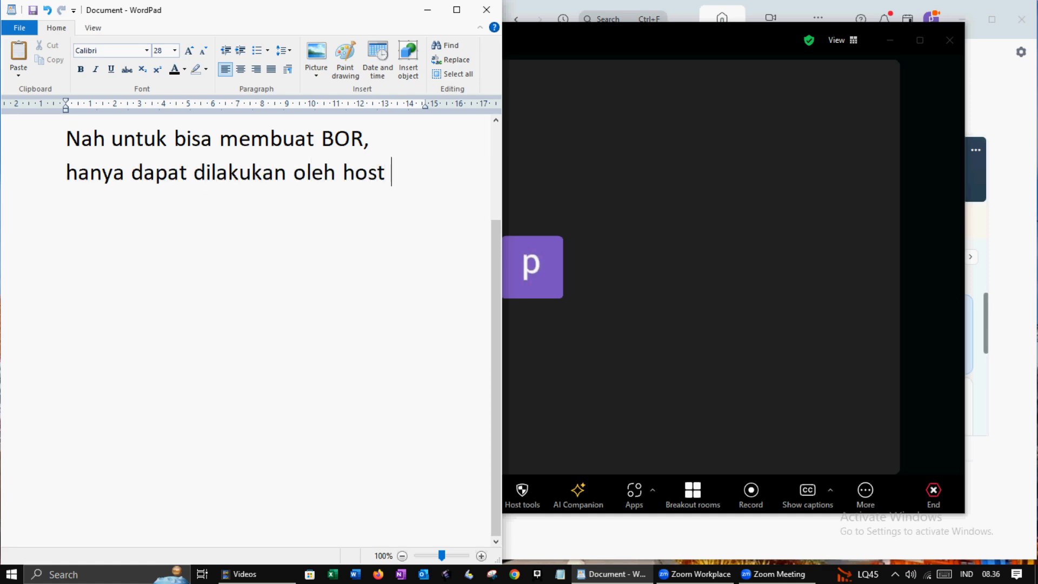
text(yang akunnya premiu)
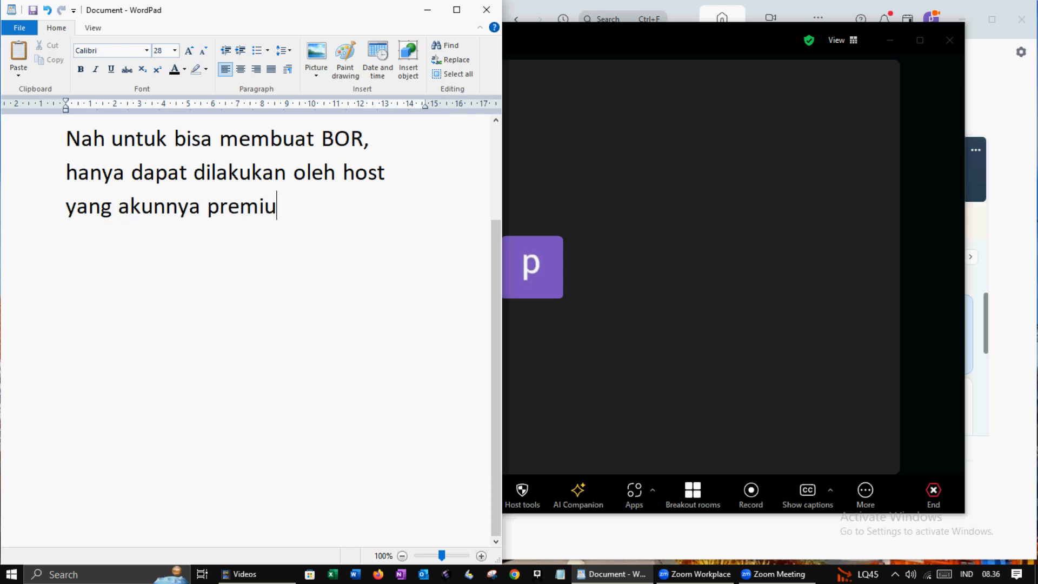
text(m, selain itu tin ti)
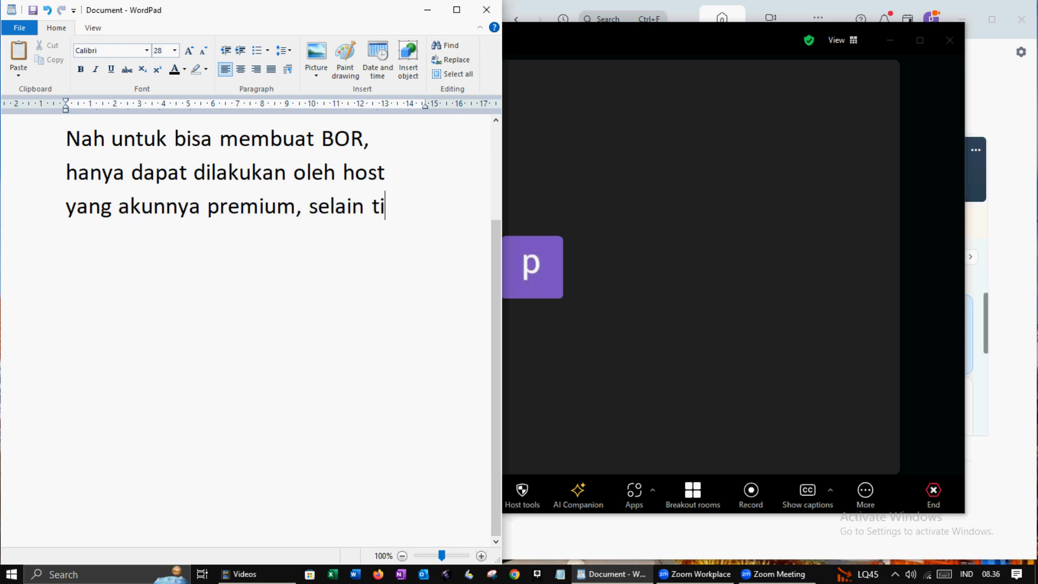
key(BackSpace)
key(BackSpace)
text(itu tidak bisa)
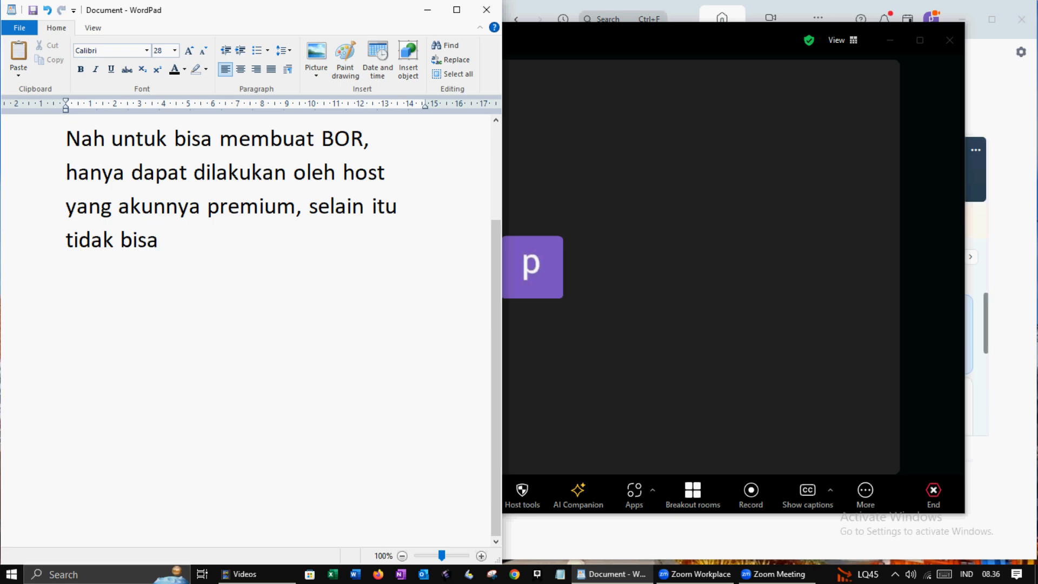
Step: Replace the whole document text with "Lets go membuat BOR zoom"
key(ctrl+a)
text(Lets go)
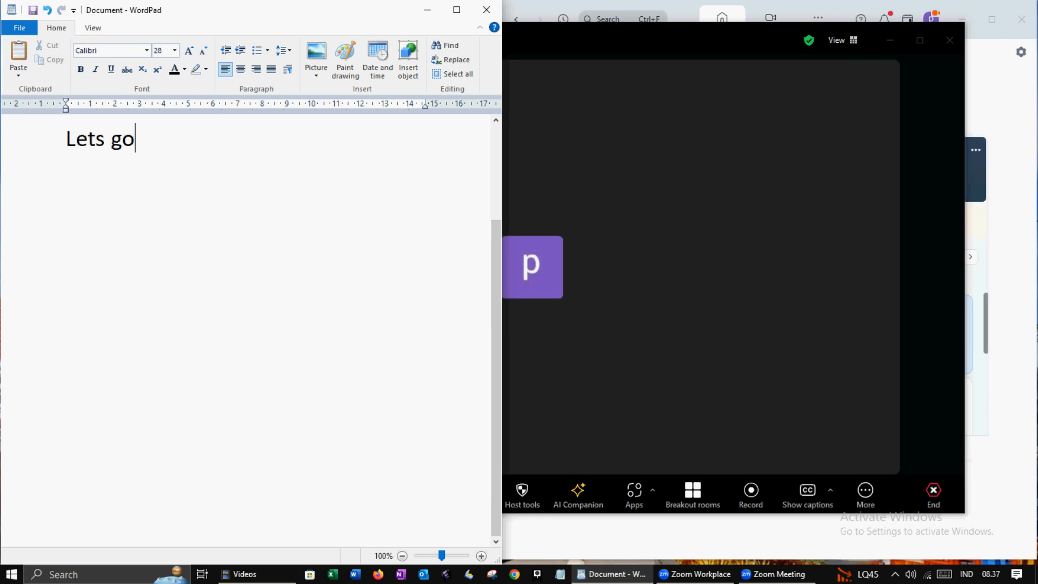
text( membuat BOR)
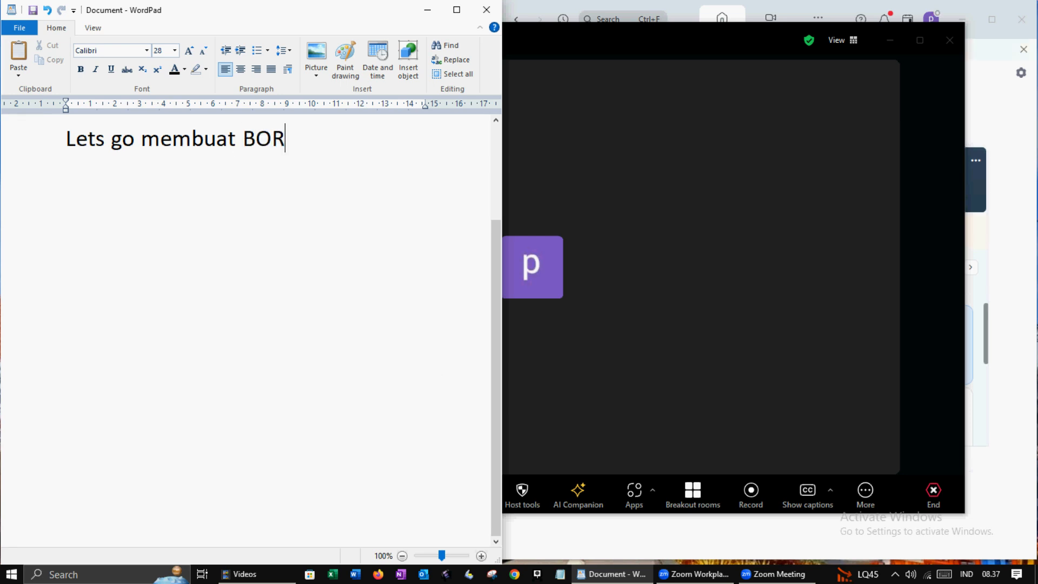
text( zoom)
Step: Open the meeting's breakout room setup, choose Assign manually, and move the dialog clear of the WordPad window
click(702, 502)
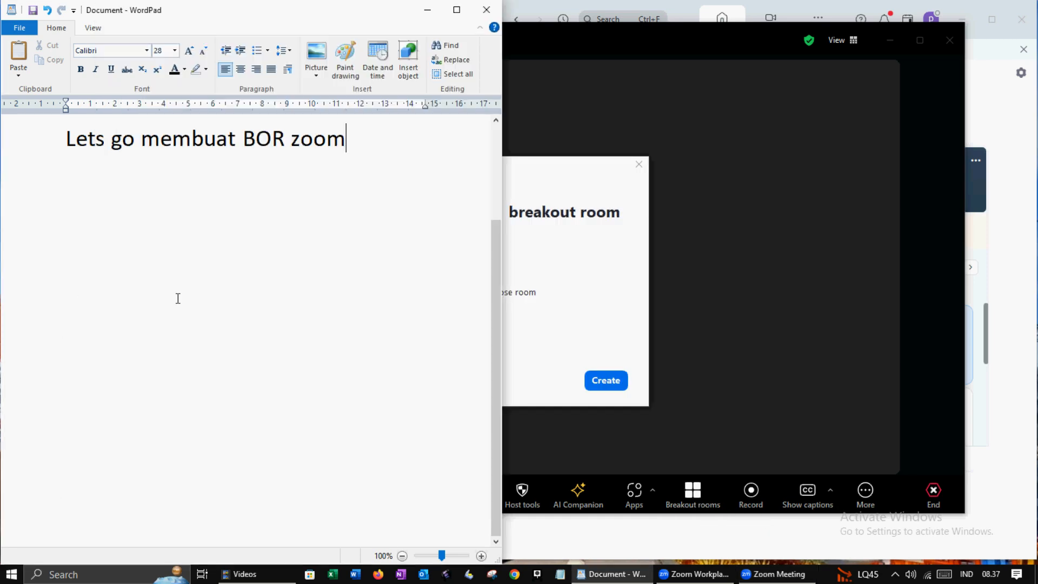
click(415, 268)
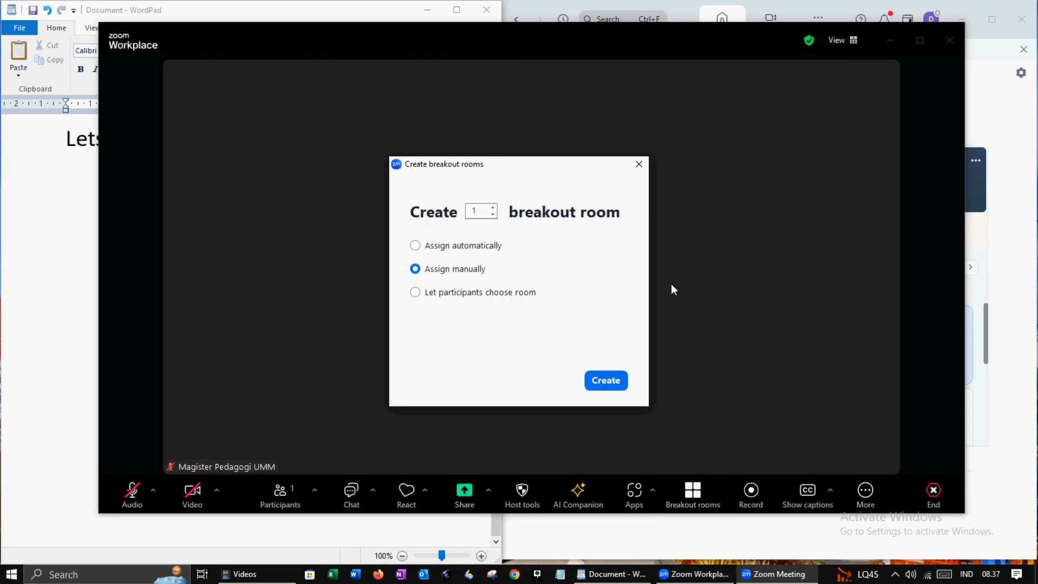
drag(567, 162, 861, 171)
Step: Replace the WordPad text with "Di bagian Create bla bla bla Rooms, kita masukkan jumlah BOR yang akan kita"
mouse_move(254, 574)
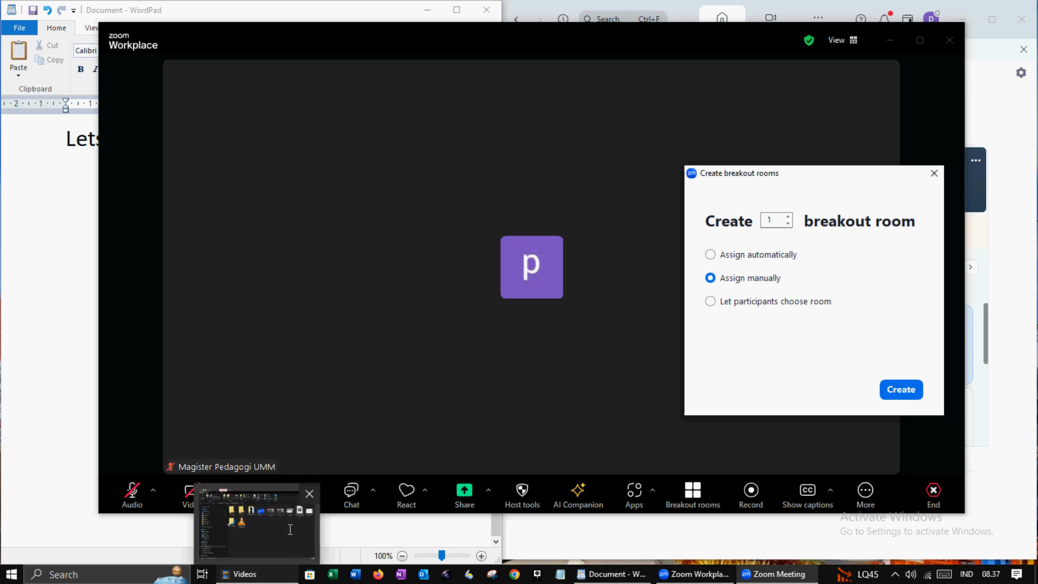
click(459, 537)
key(ctrl+a)
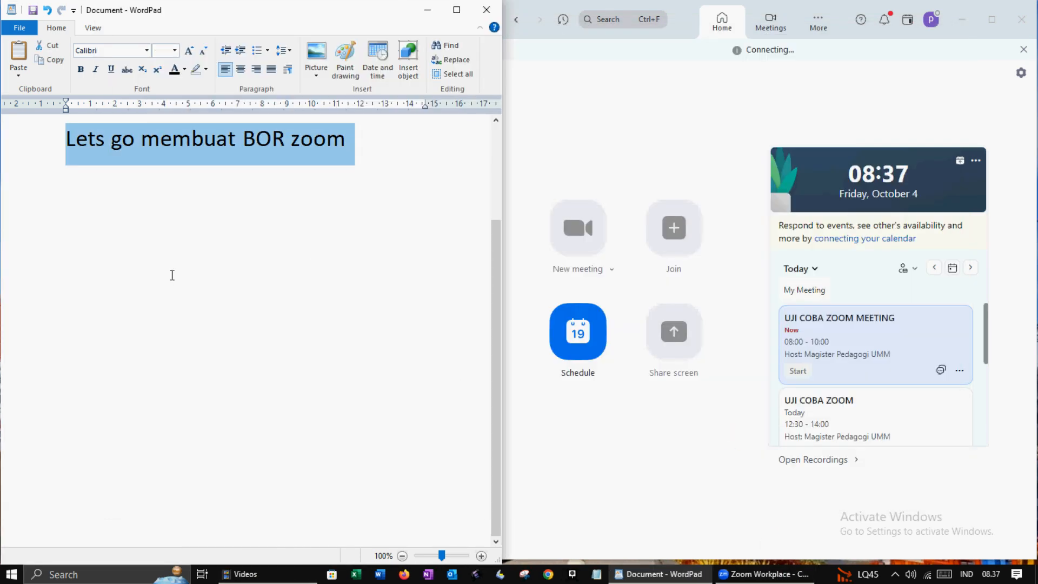
text(Di bagian )
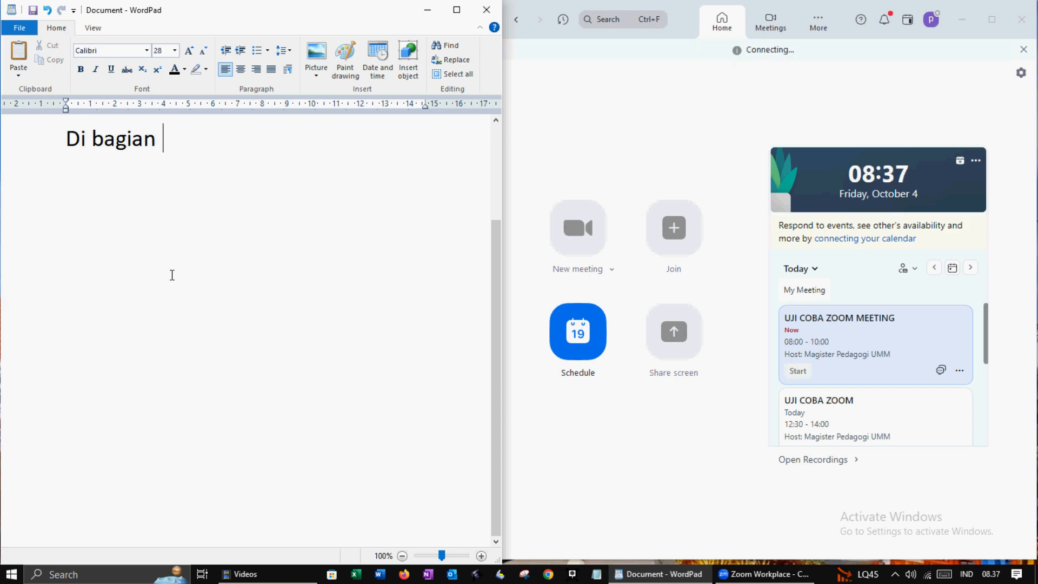
text(Create)
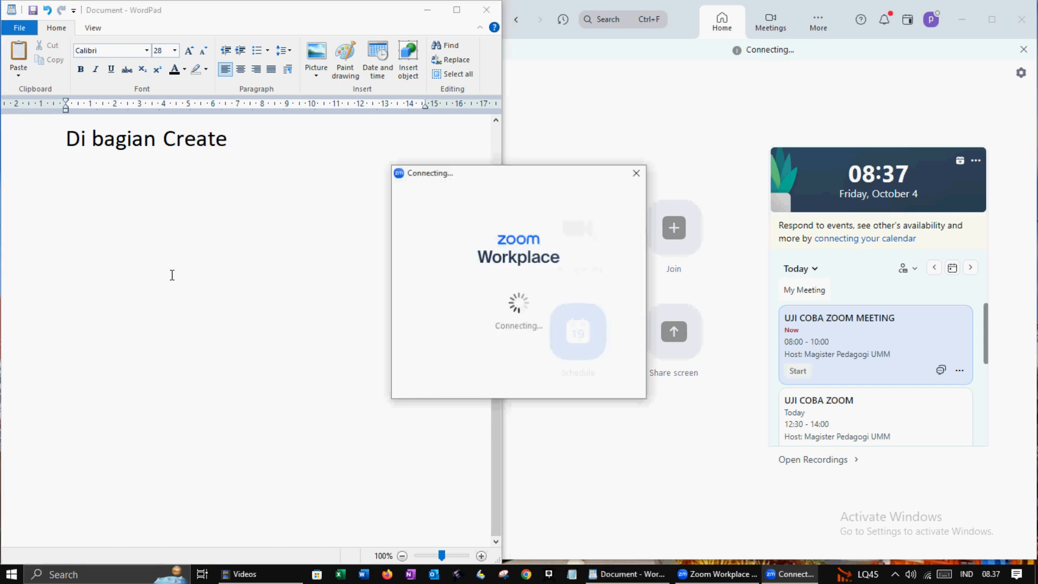
click(291, 121)
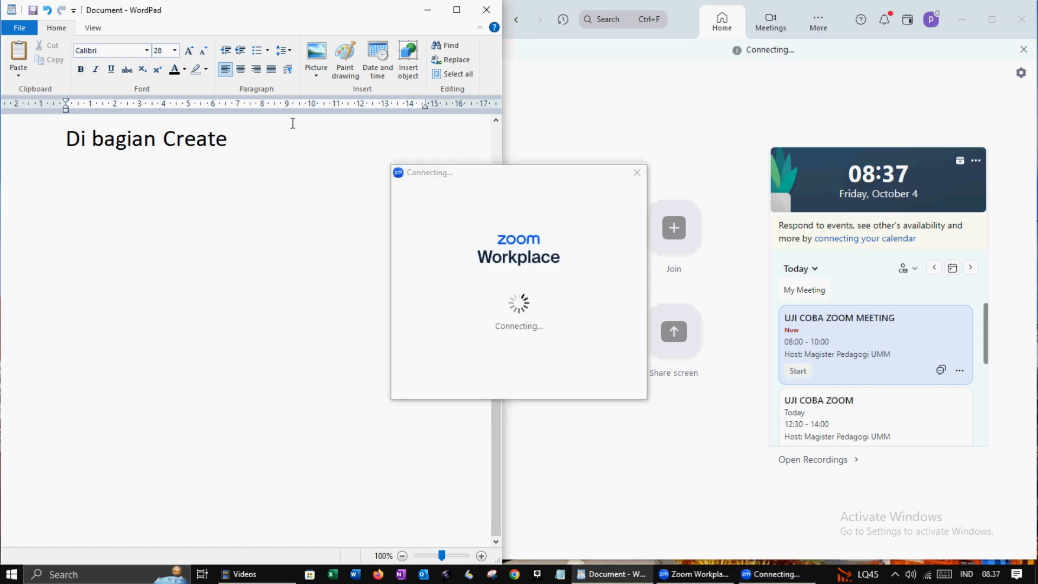
text(bla blav)
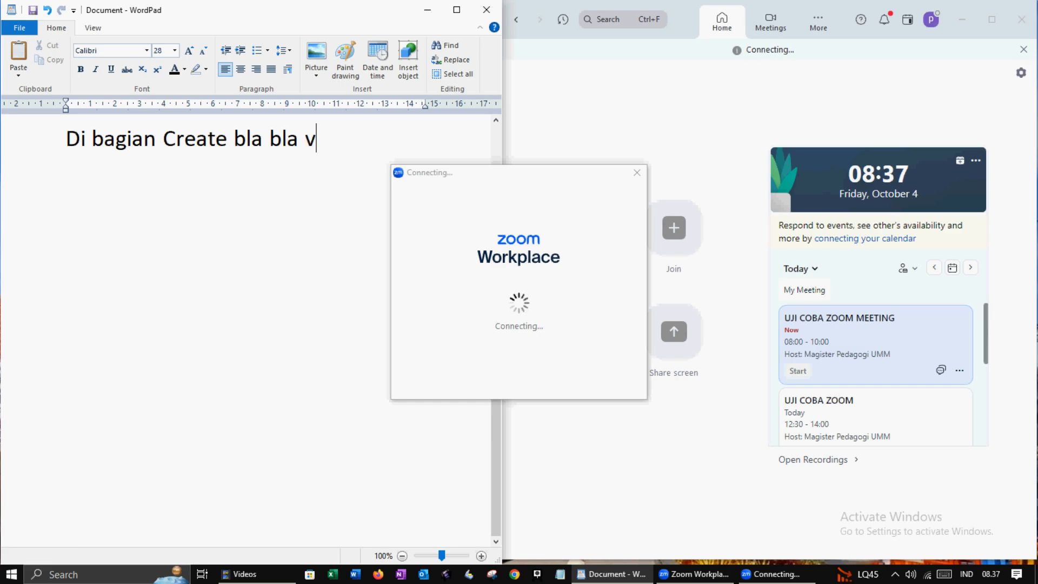
key(BackSpace)
text(bla )
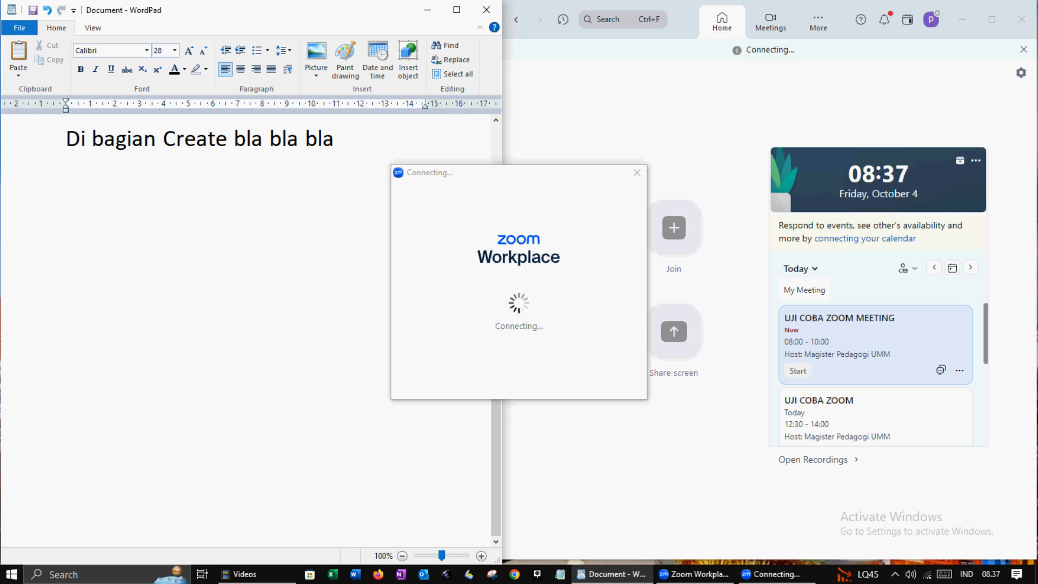
text(Rooms)
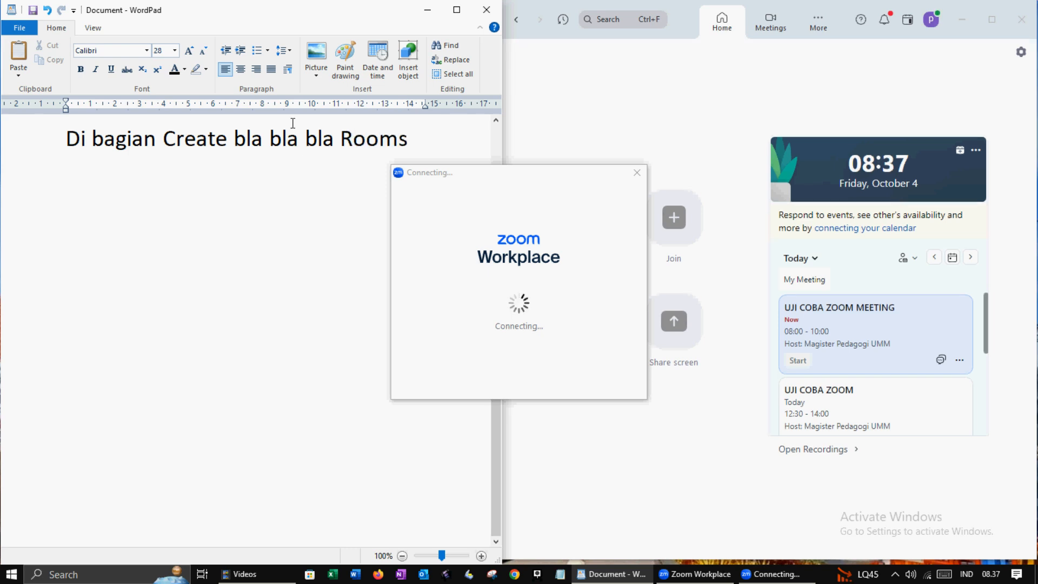
text(,)
key(Return)
text(kita masukkan)
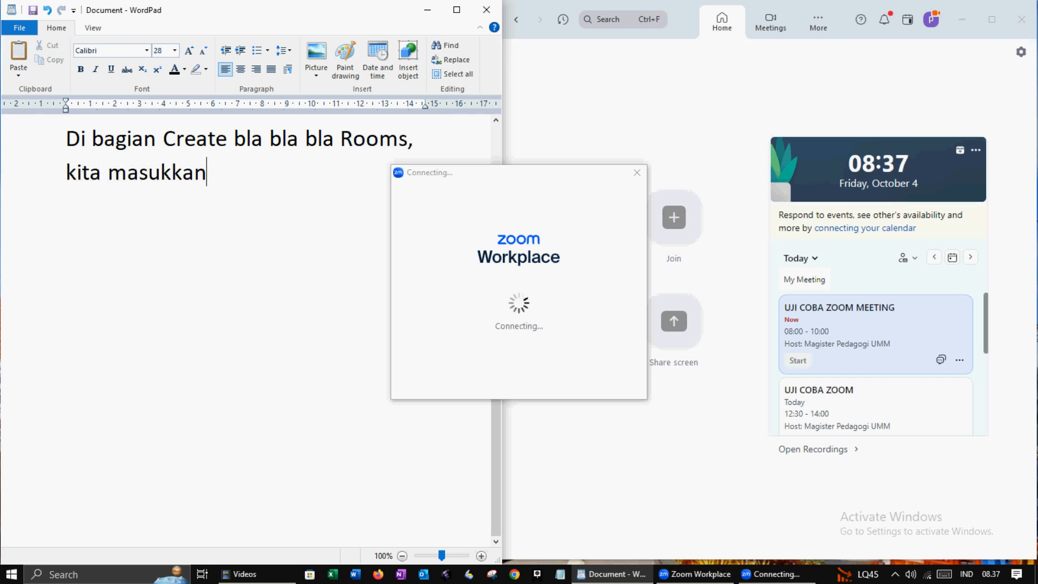
text( jumlah BOR)
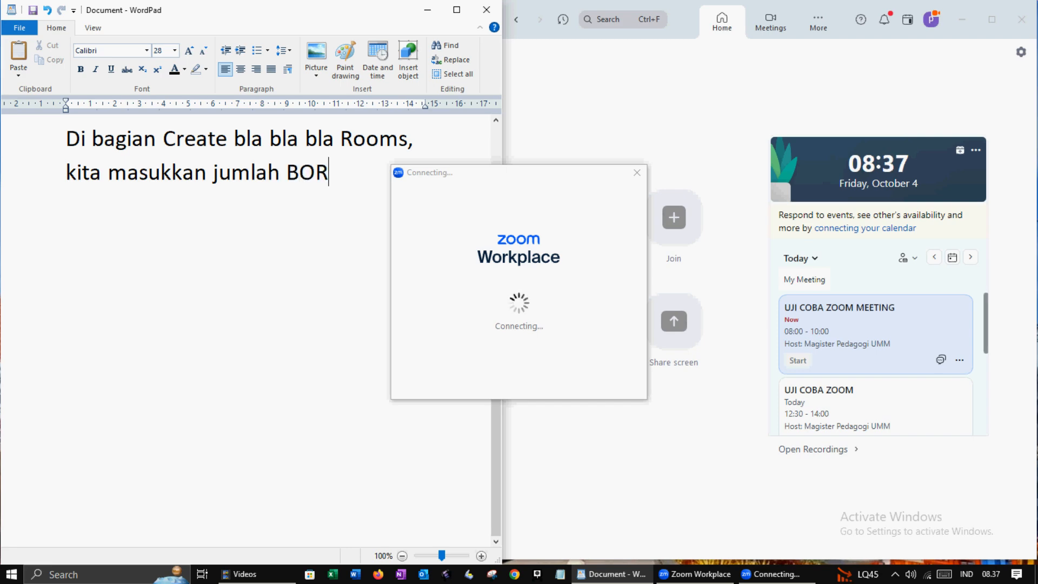
text( yang akan kita bu)
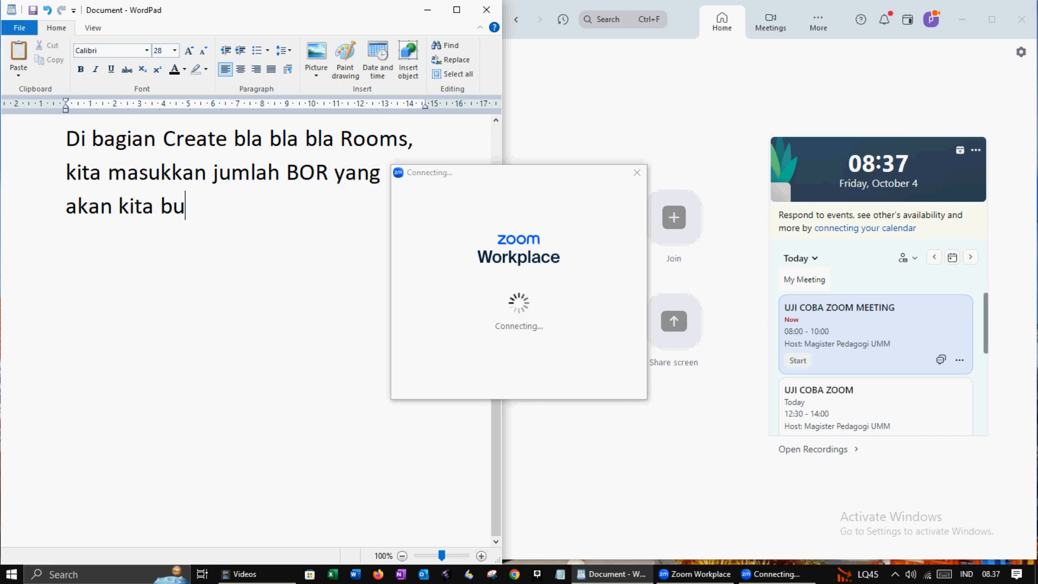
Step: End the sentence with "buat" and add the paragraph "Di beberapa pilihan di bawahnya, kita pilih Let Participants Choose Room" below it
text(at  Di beberap)
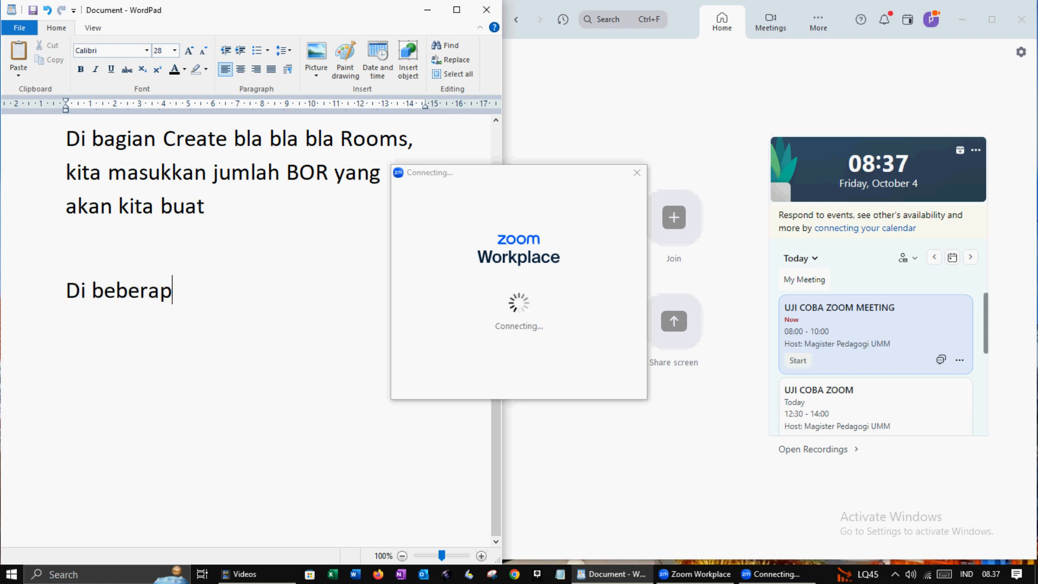
text(a pilihan di bawahny)
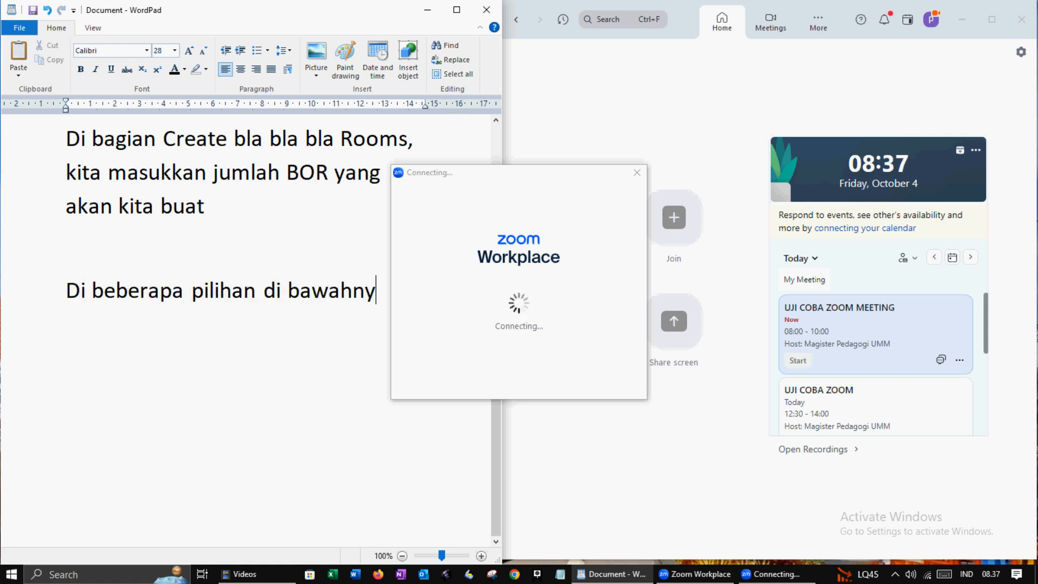
text(a, kita pili)
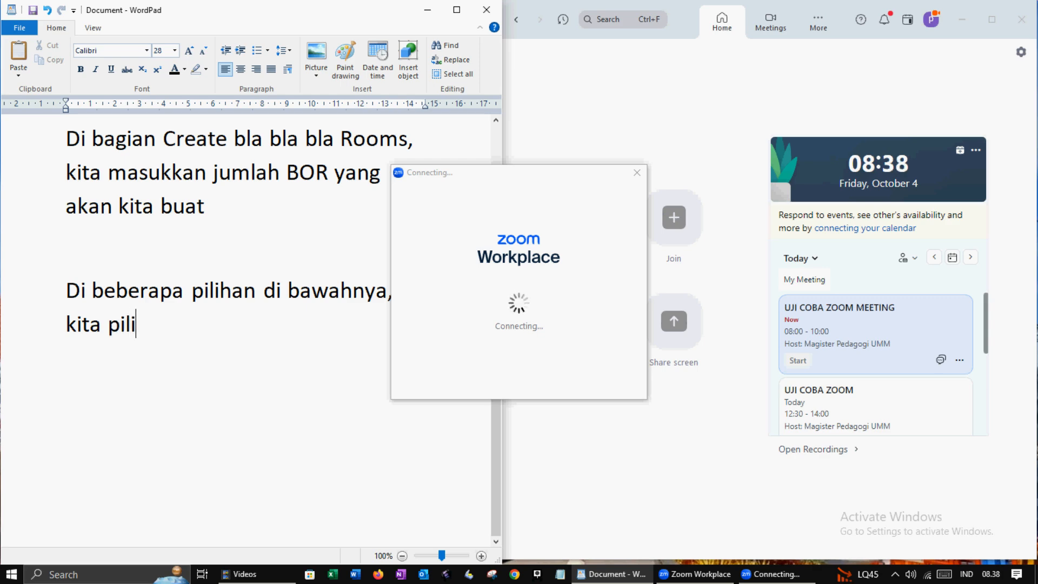
text(h Let Part)
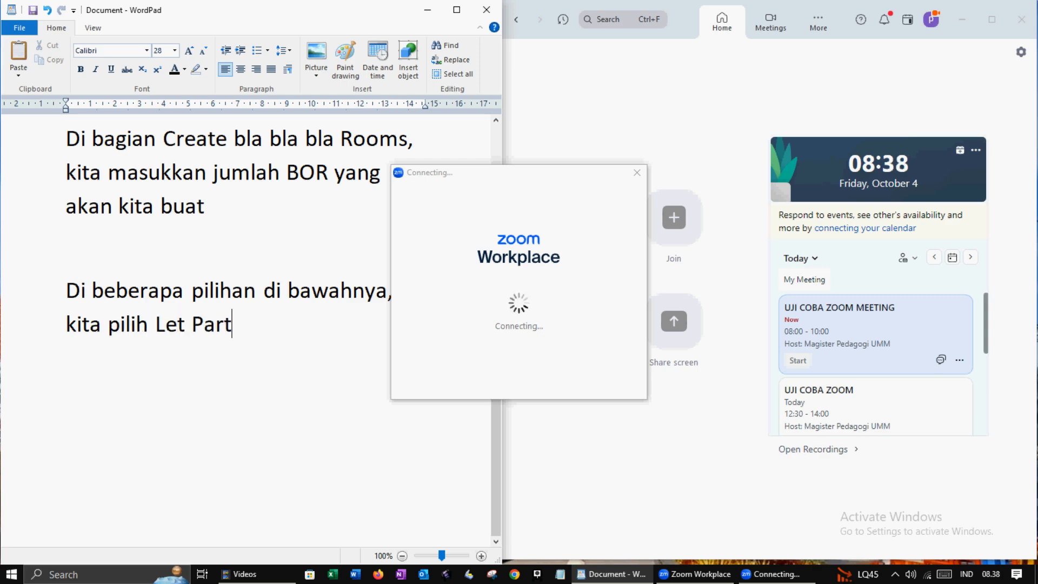
text(icipants Choose Room)
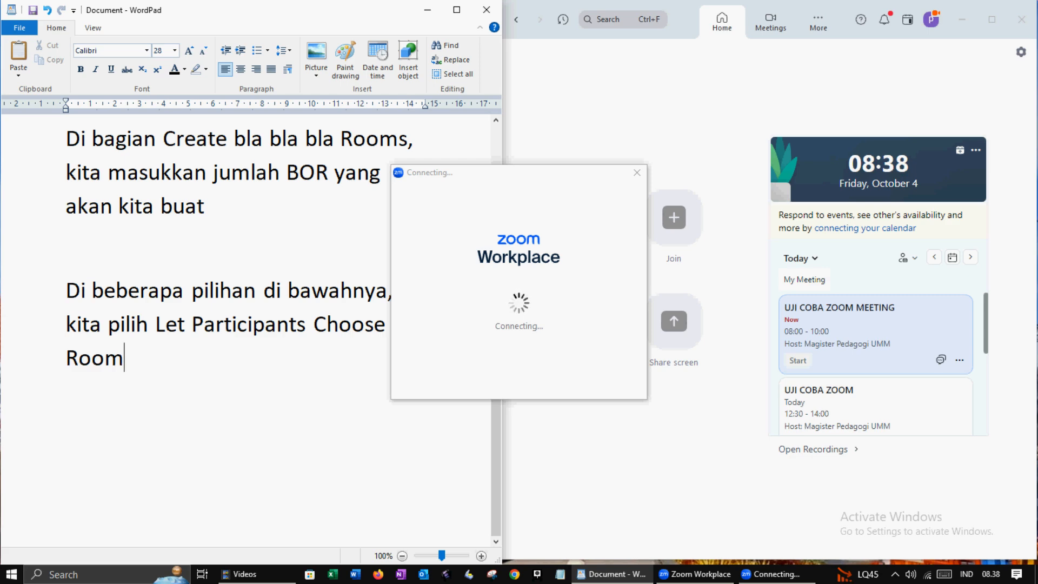
click(895, 574)
right_click(907, 550)
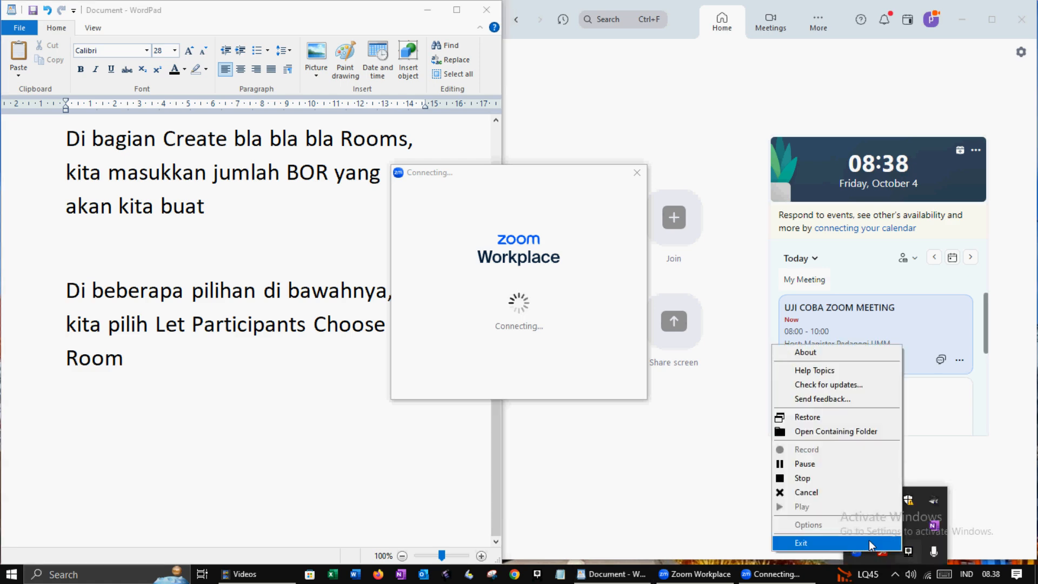
click(826, 418)
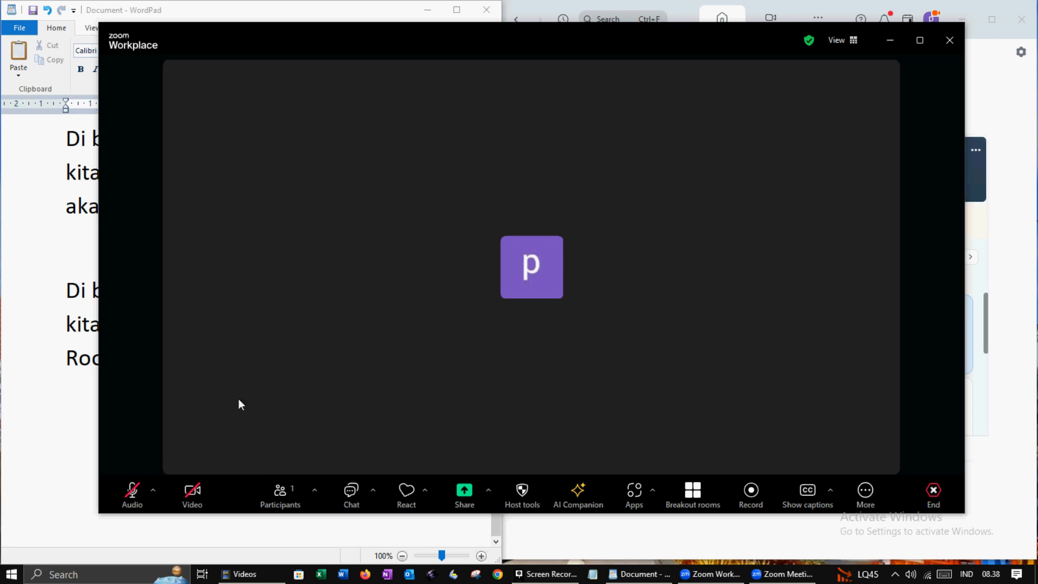
click(14, 416)
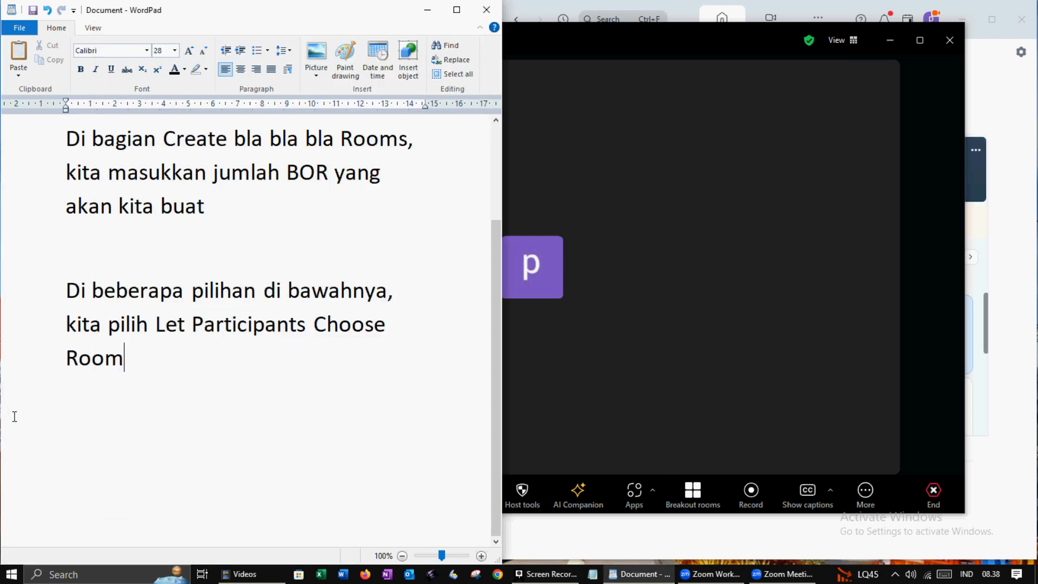
Step: Create 2 breakout rooms in the Zoom meeting with the Let participants choose room option
click(699, 502)
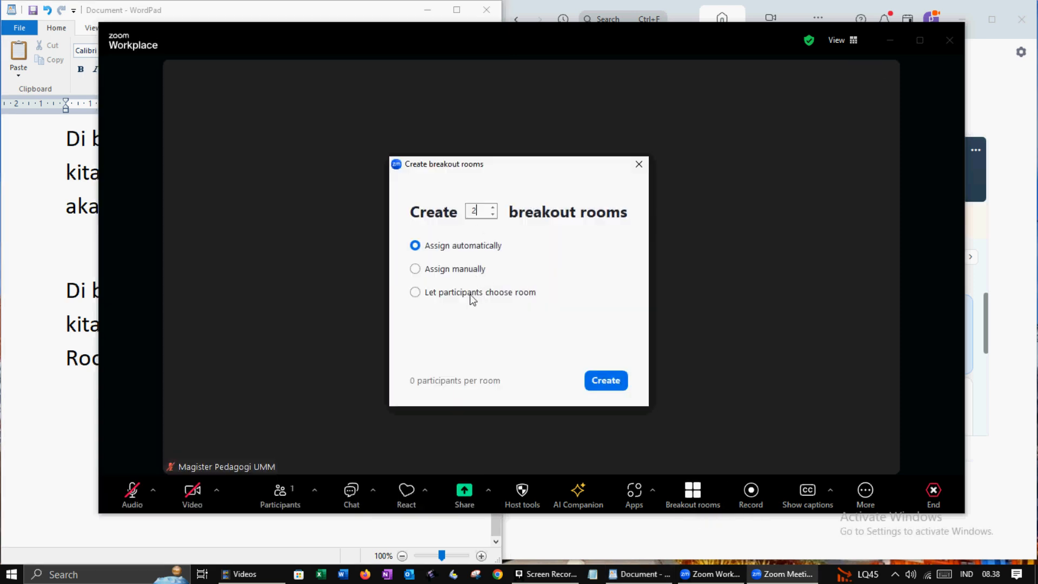
click(470, 294)
click(616, 385)
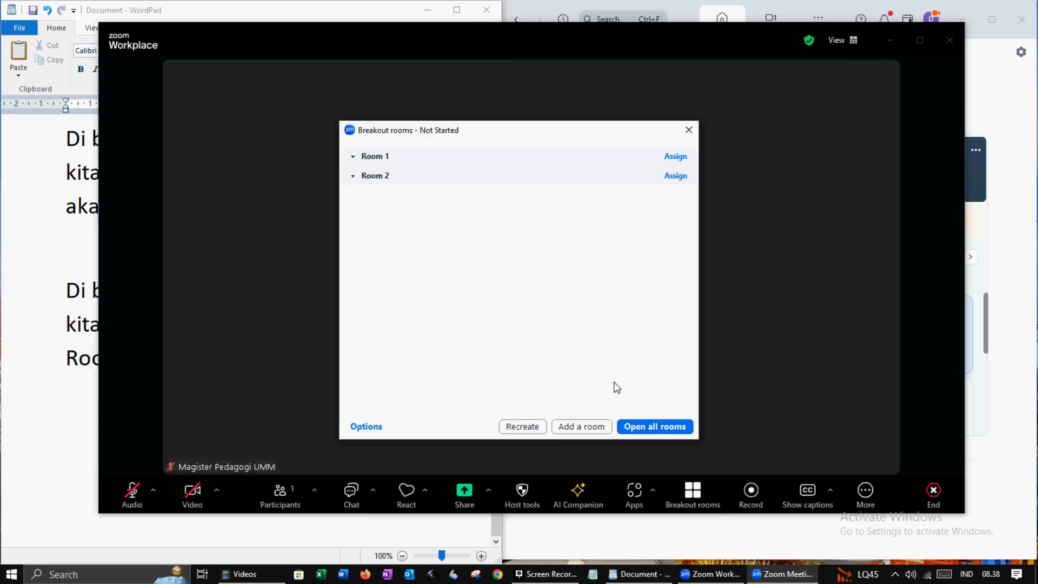
Step: Replace the WordPad text with "Nah, nama room masih default. Agar bisa menamainya sesuai dengan ruangnya, maka kita bisa rename dengan cara berikut"
click(31, 259)
key(ctrl+a)
text(Nah)
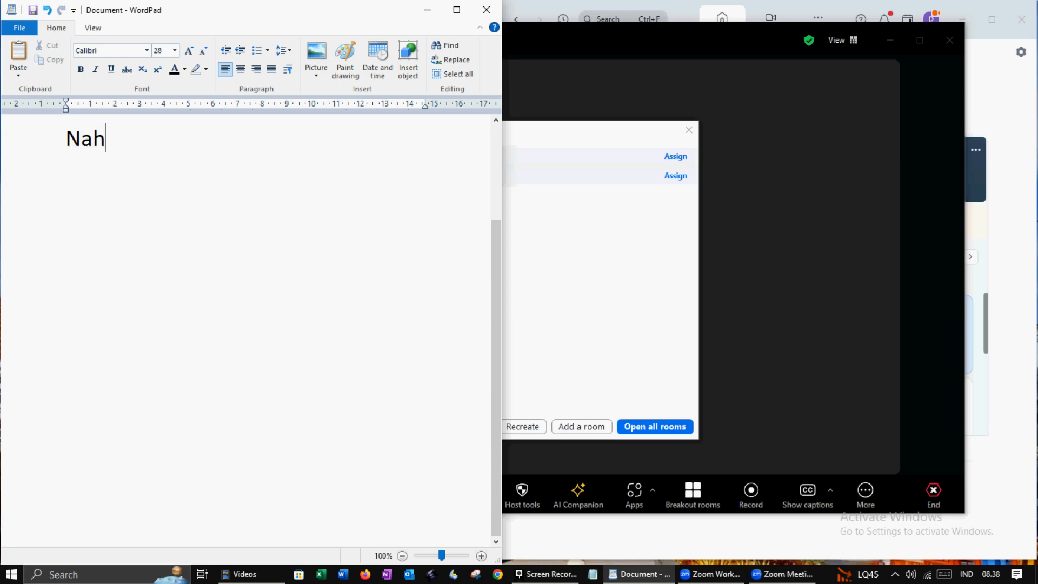
text(, nama room )
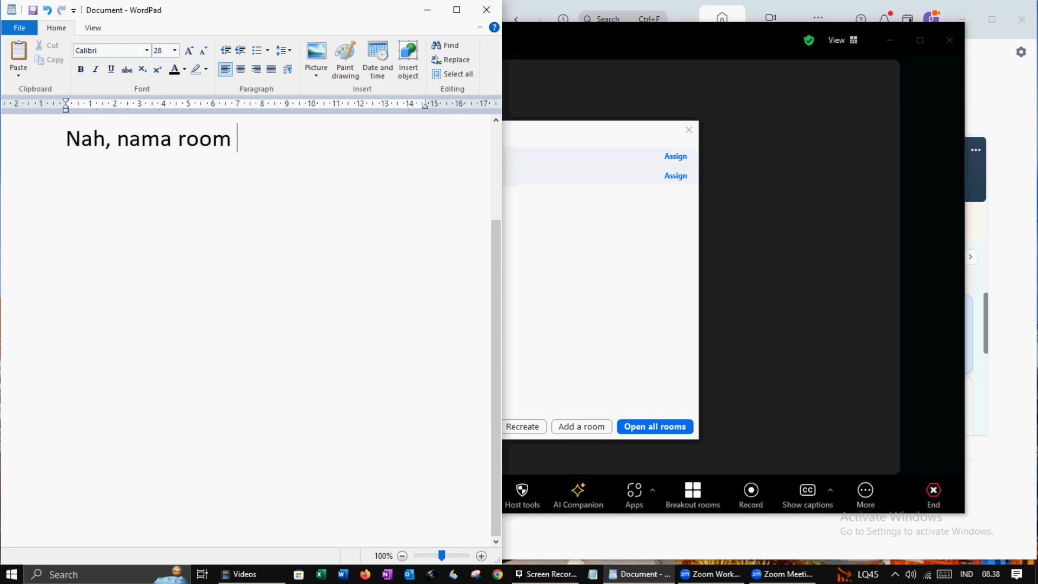
text(masih default. Aga)
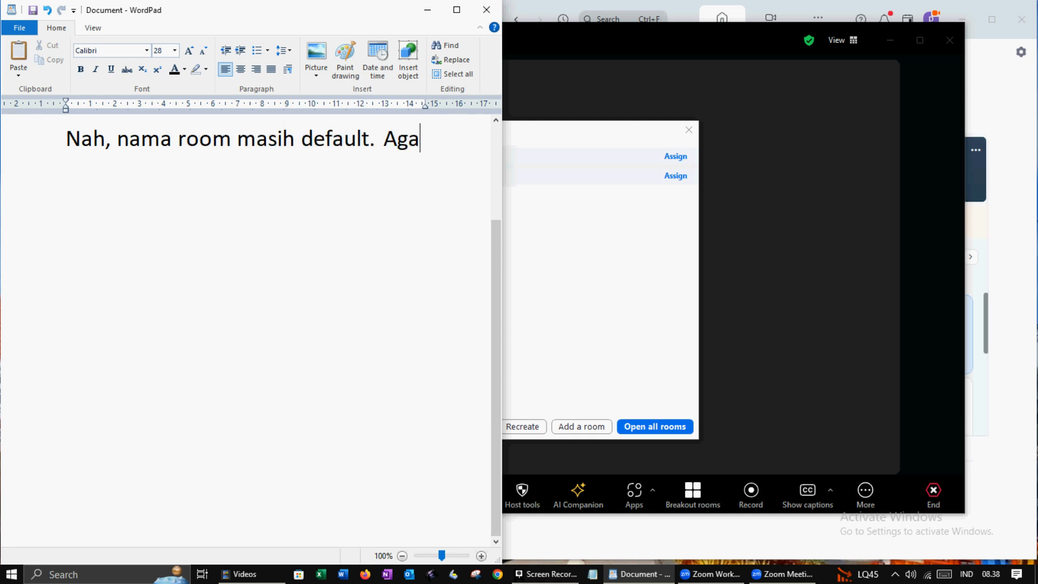
text(r bisa menamainy)
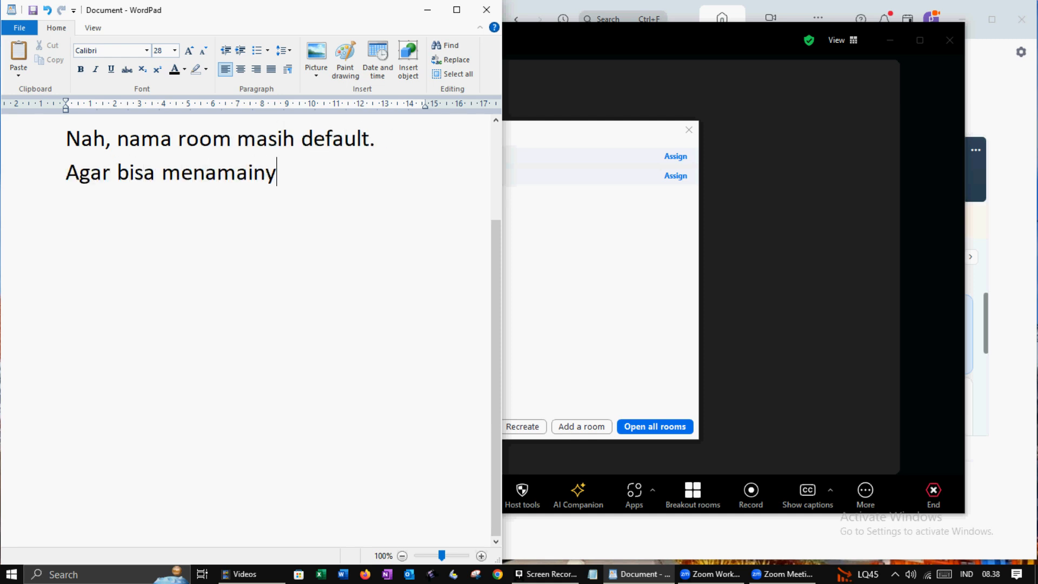
text(a sesuai dengan )
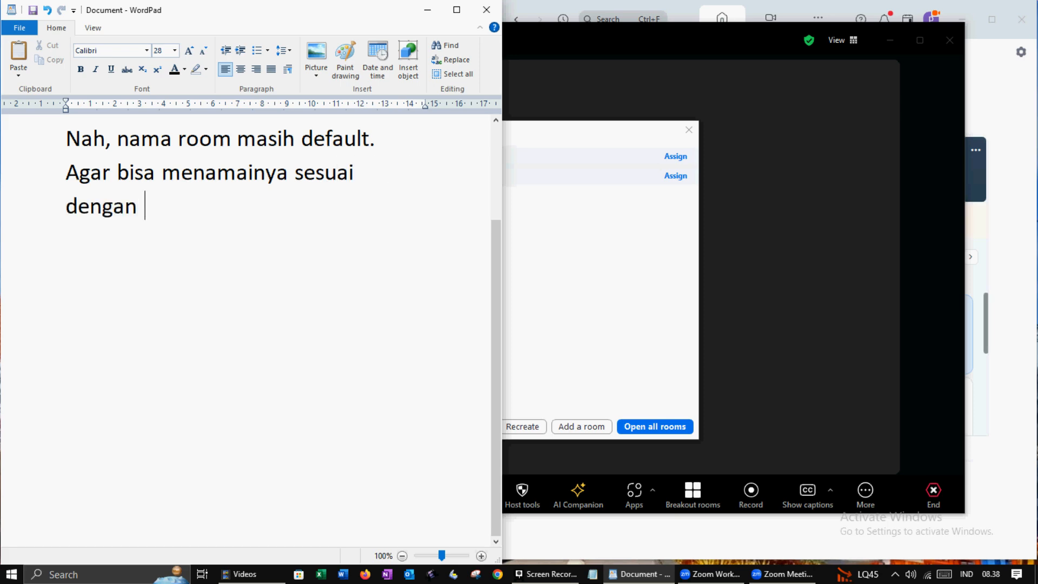
text(ruang 6y)
key(BackSpace)
text(nya,)
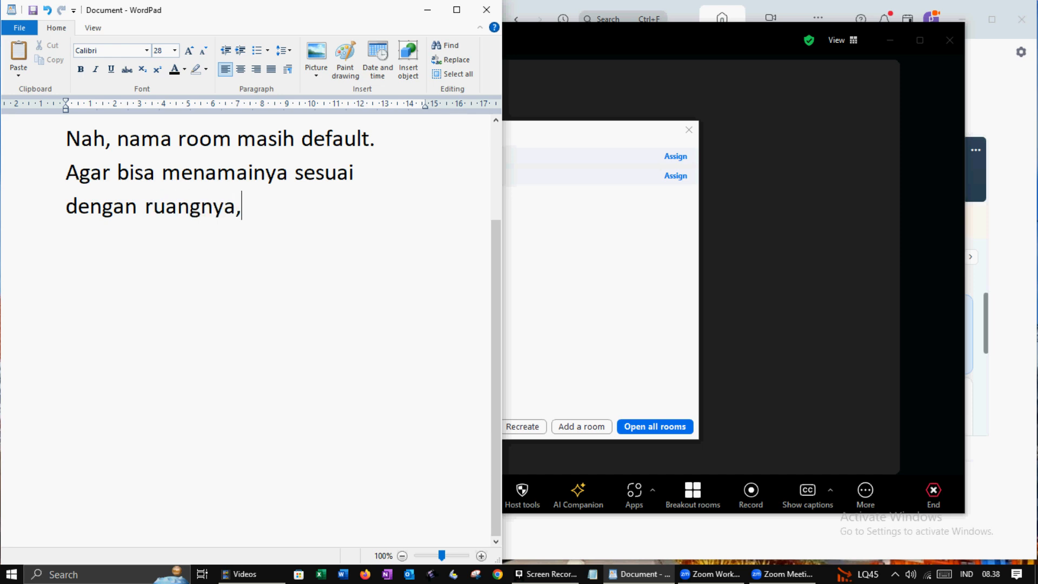
text( maka kita bisa )
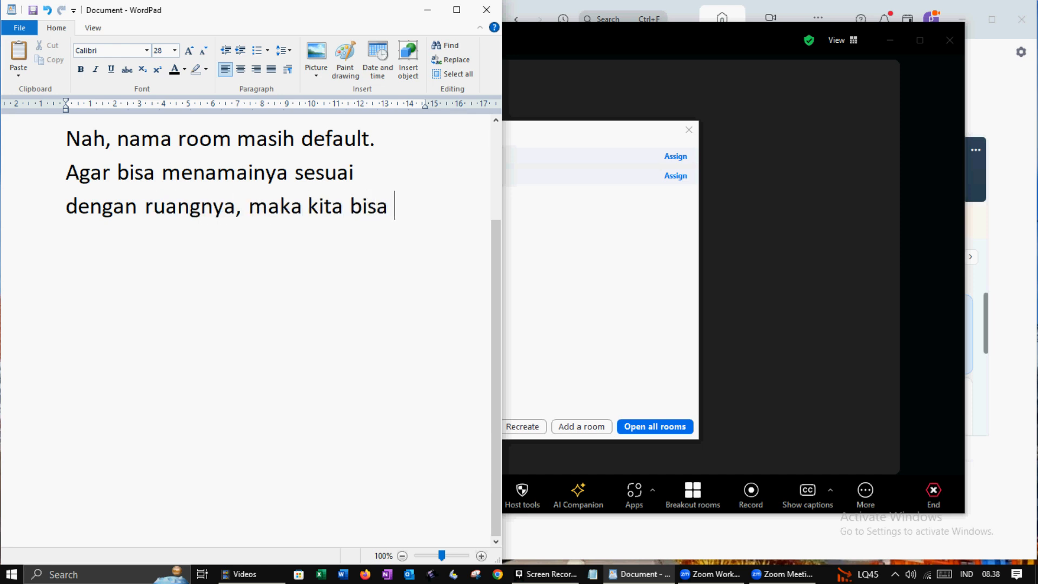
text(rename dengan cara)
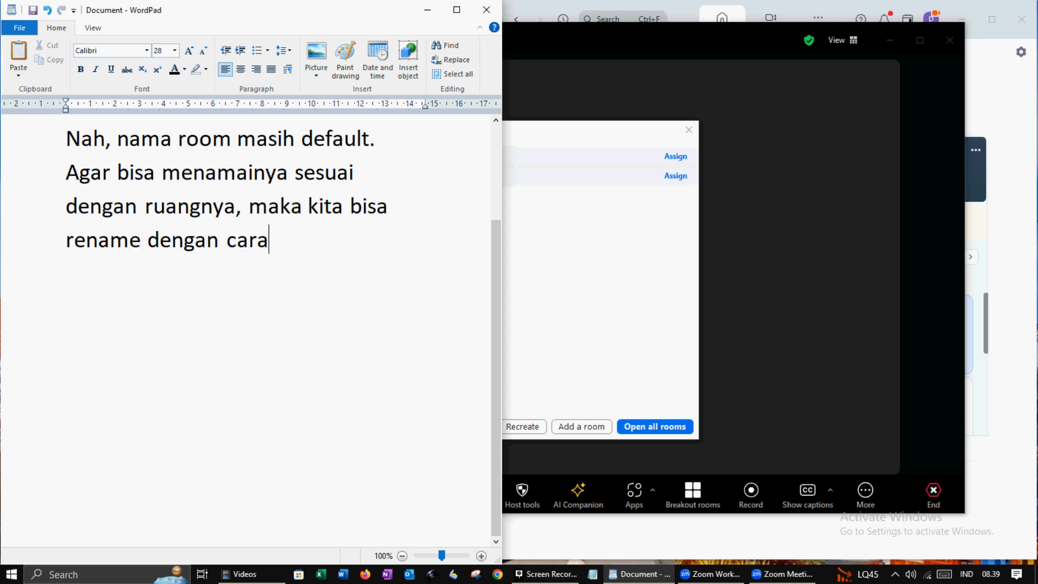
text( berikut)
Step: Rename breakout Room 1 to "Ya" and Room 2 to "Nggih" in the Zoom meeting
click(596, 234)
mouse_move(345, 161)
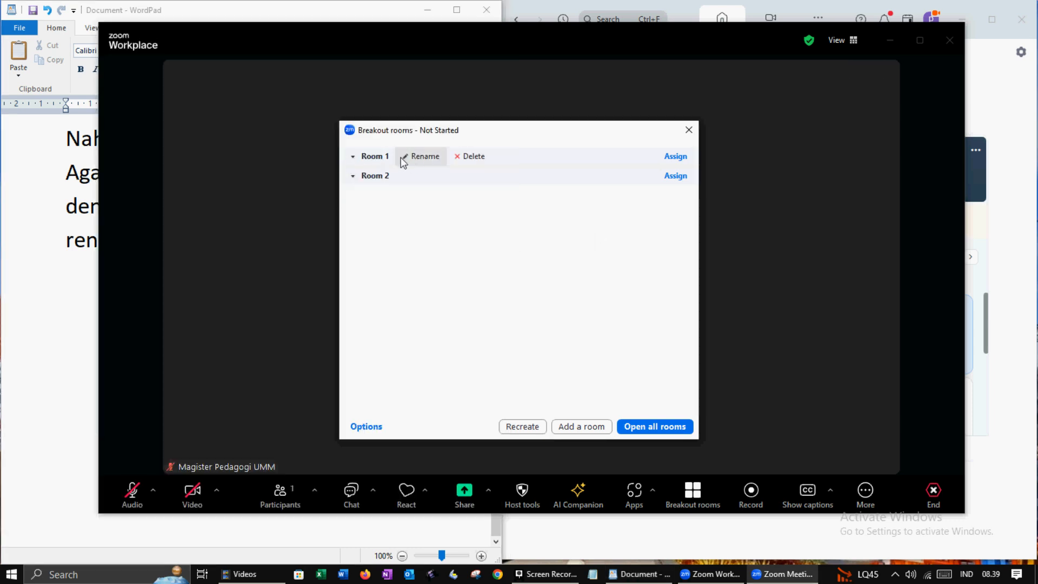
click(423, 157)
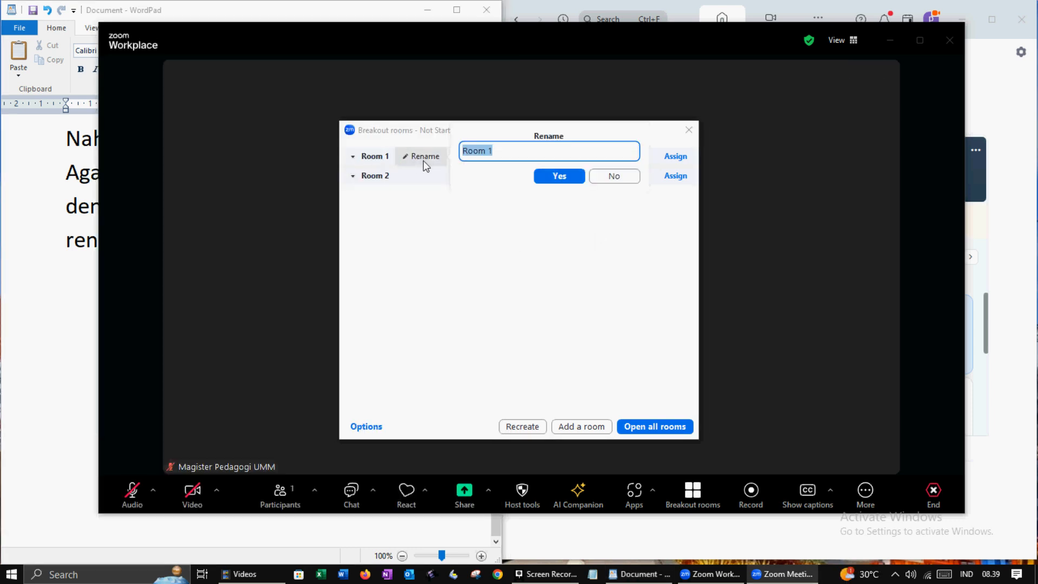
text(Ya)
click(563, 179)
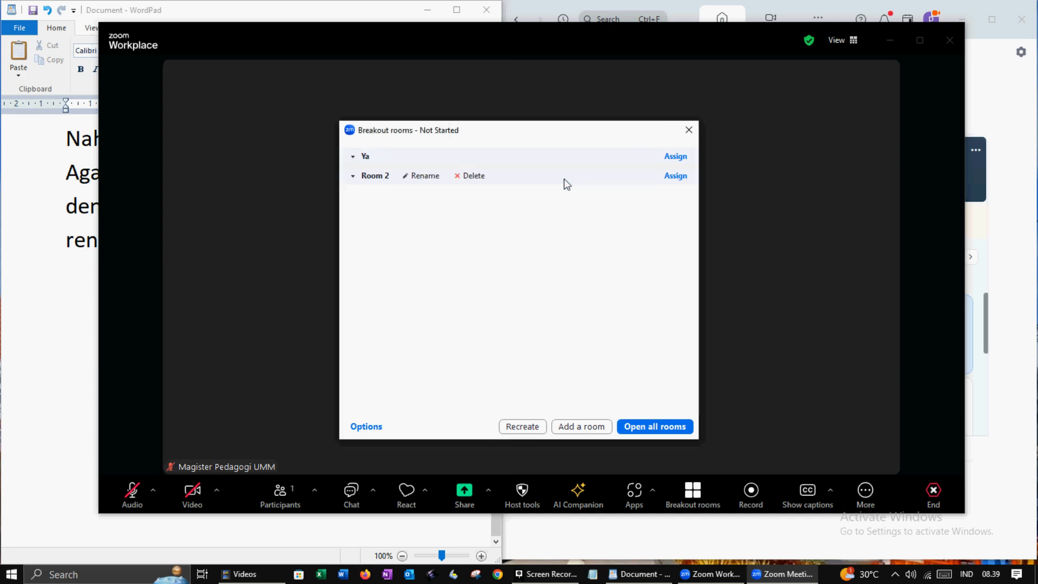
click(430, 179)
text(Nggih)
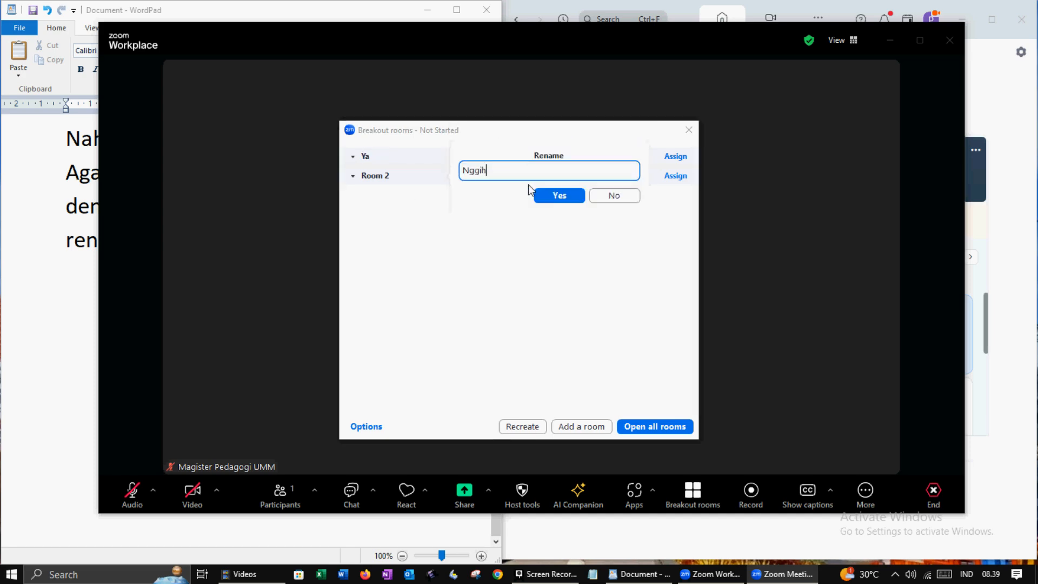
click(558, 195)
Step: Replace the WordPad text with "Nah dalam kondisi sudah direname, peserta belum bisa melihat"
click(34, 270)
key(ctrl+a)
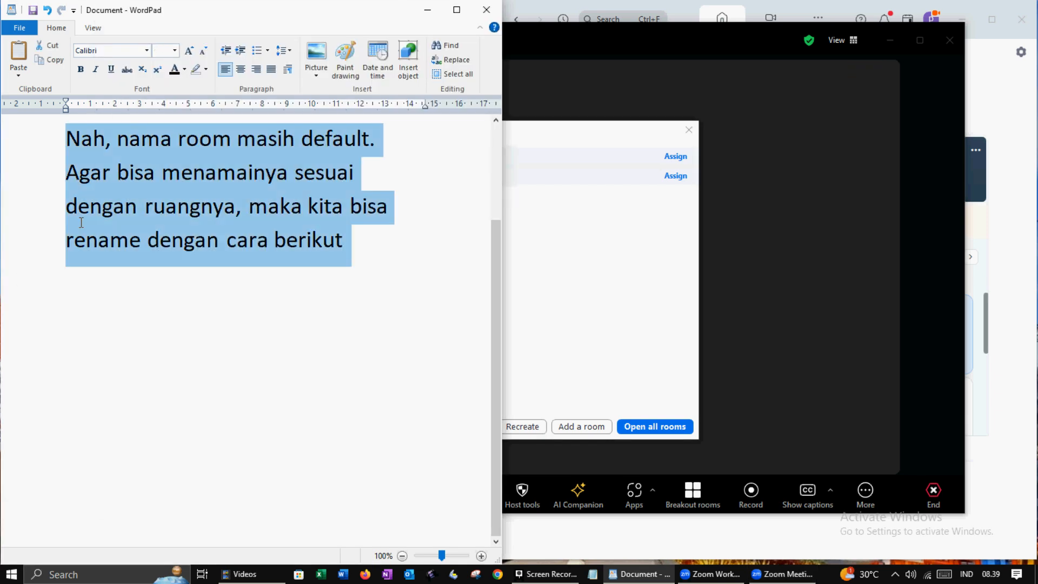
text(Nah dalam kondisi sud)
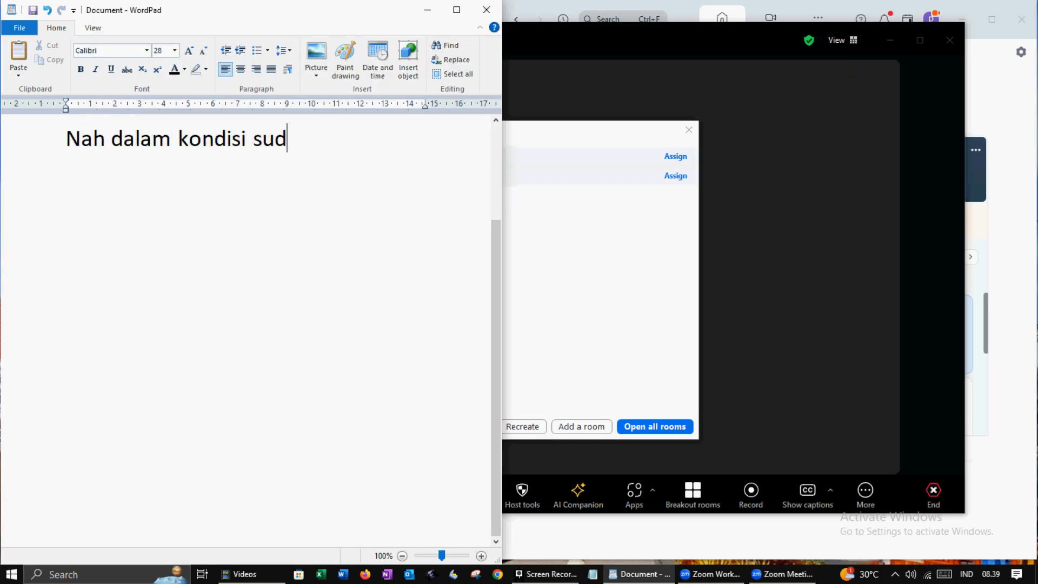
text(ah direname, pesret)
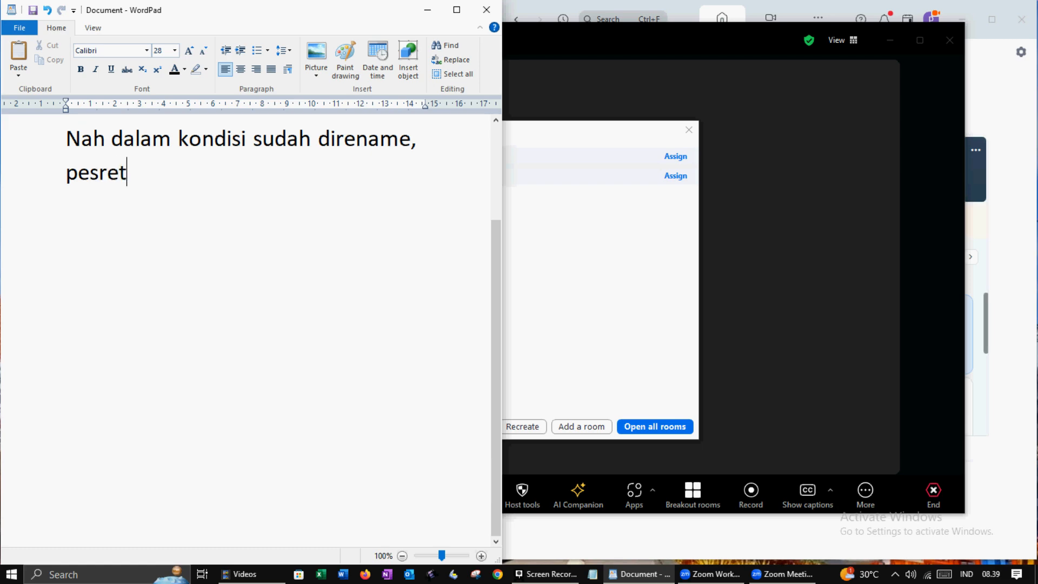
key(BackSpace)
key(BackSpace)
key(BackSpace)
text(erta  belum)
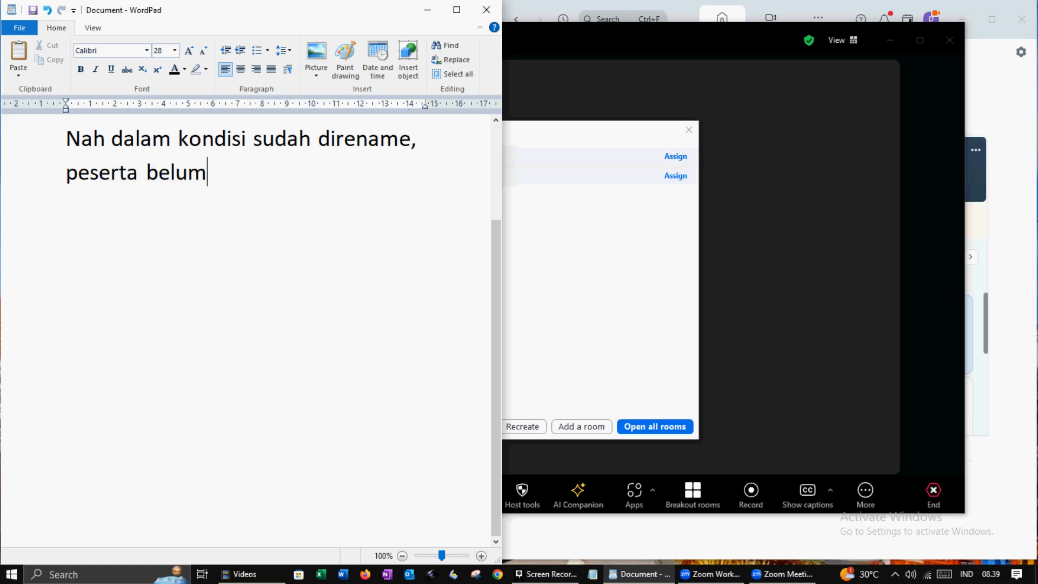
text( bisa melihat)
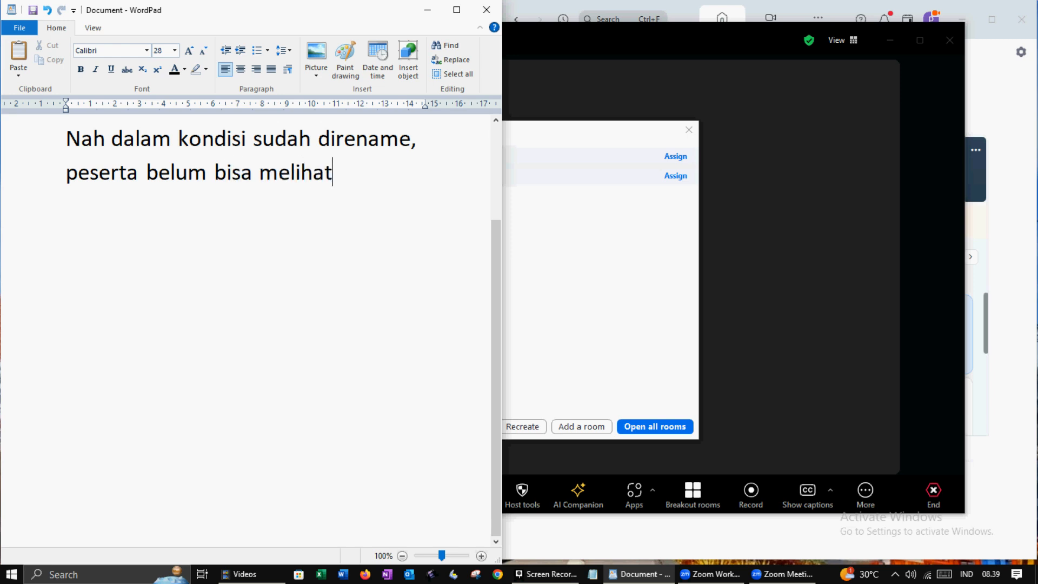
Step: Continue the WordPad sentence with "BOR karena belum klik Open All Rooms, jadi kita klik"
text( BOR karena)
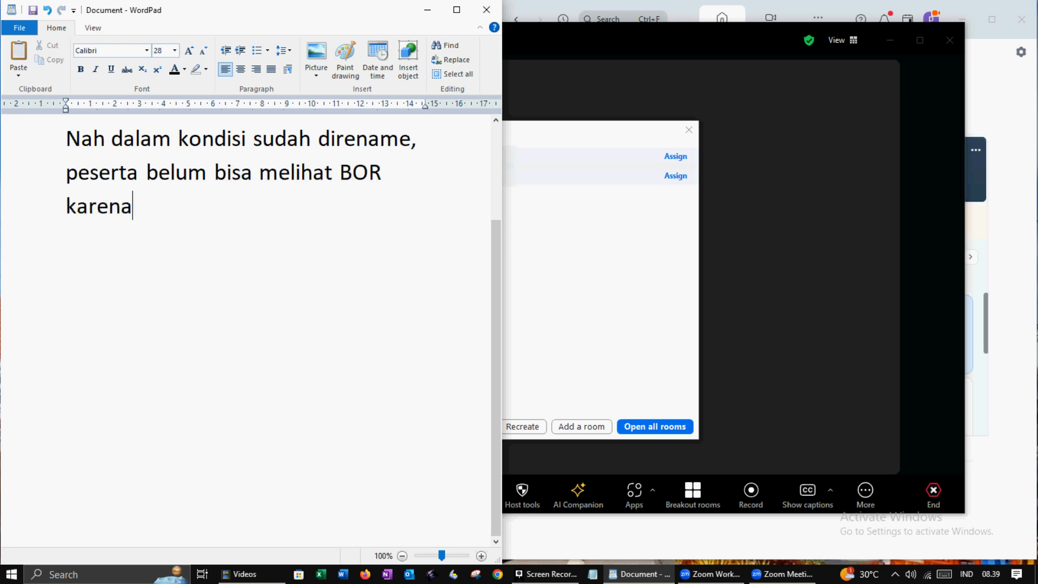
text( belum klik)
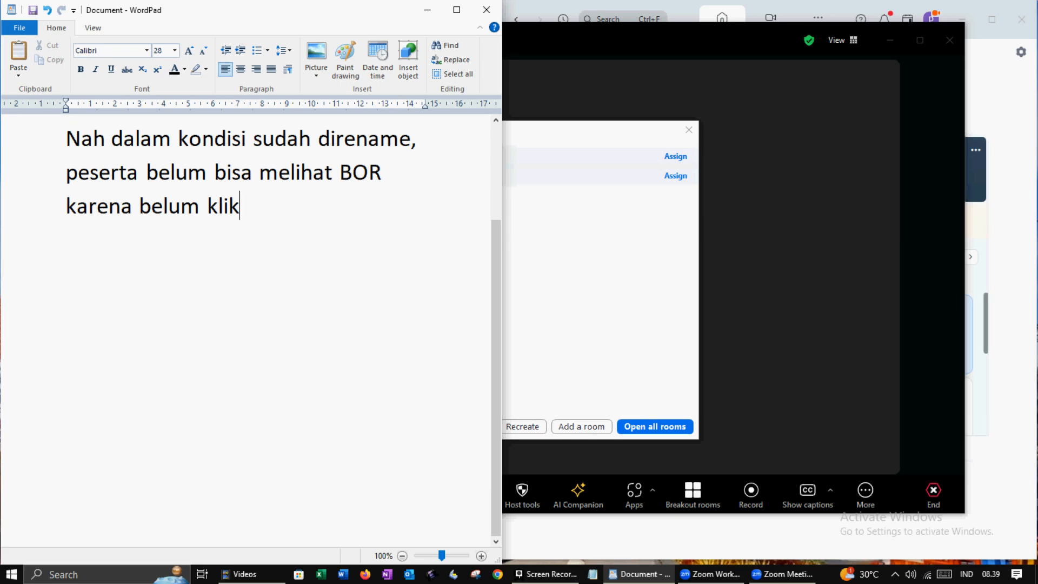
text( Open All R)
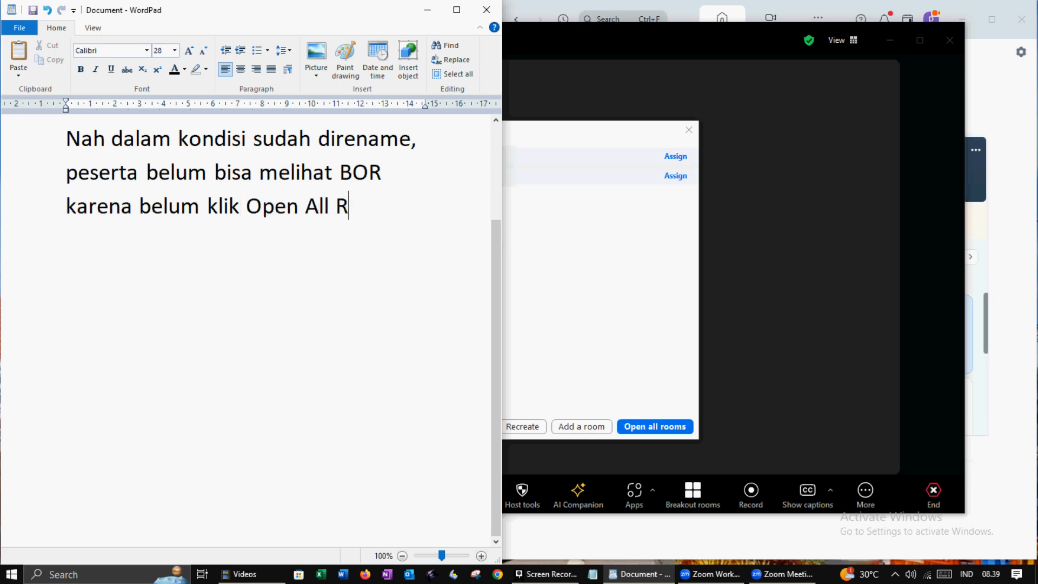
text(ooms, jadi koi)
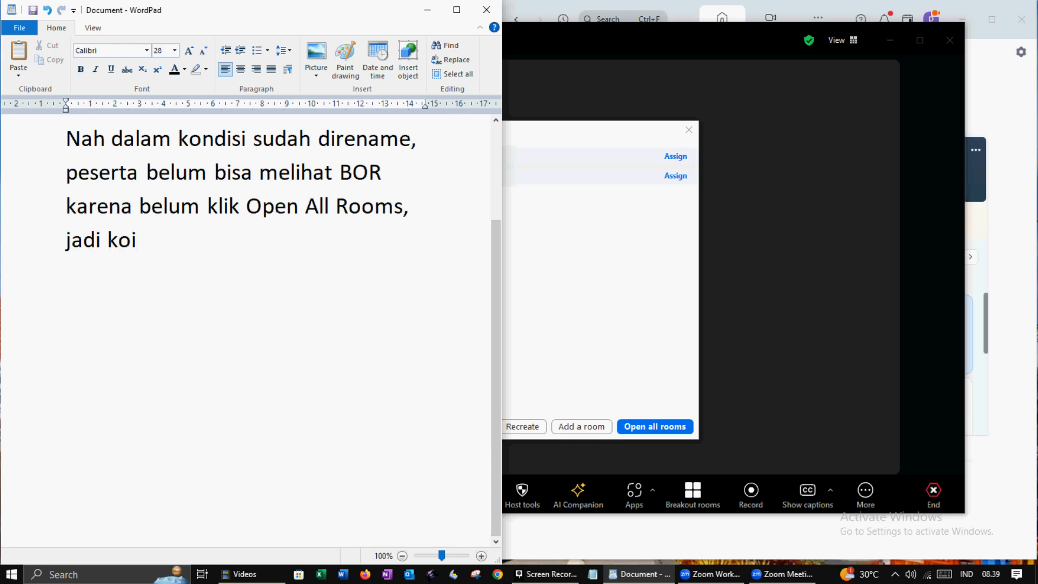
key(BackSpace)
key(BackSpace)
text(ita klik)
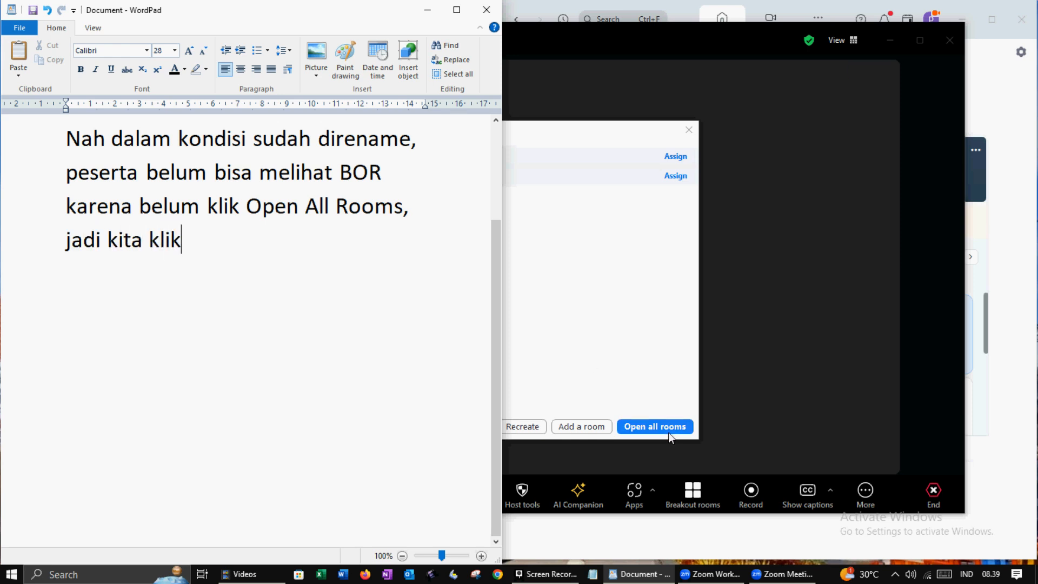
Step: Open all breakout rooms in the Zoom meeting
click(668, 432)
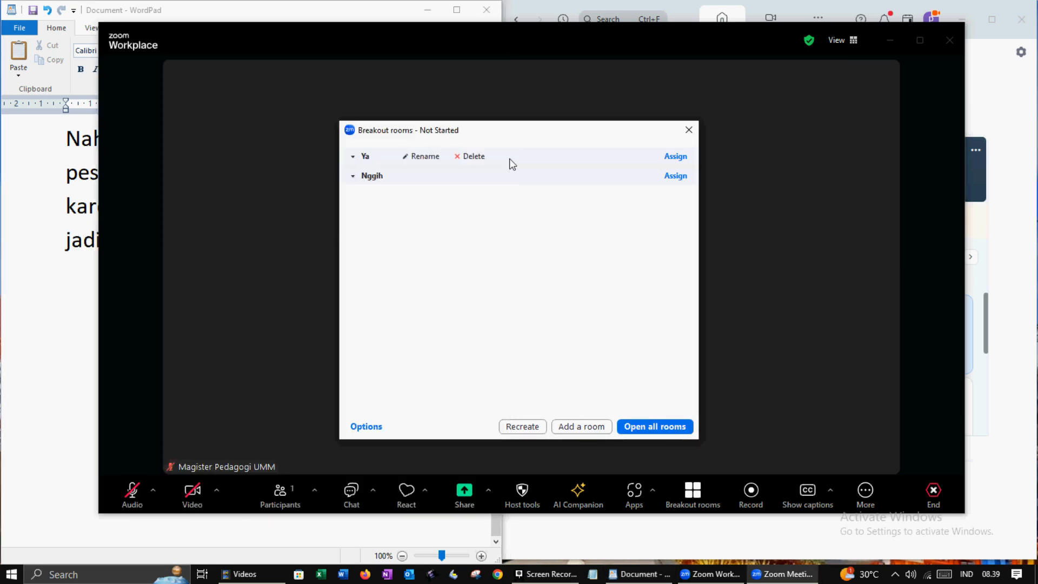
click(658, 427)
click(545, 574)
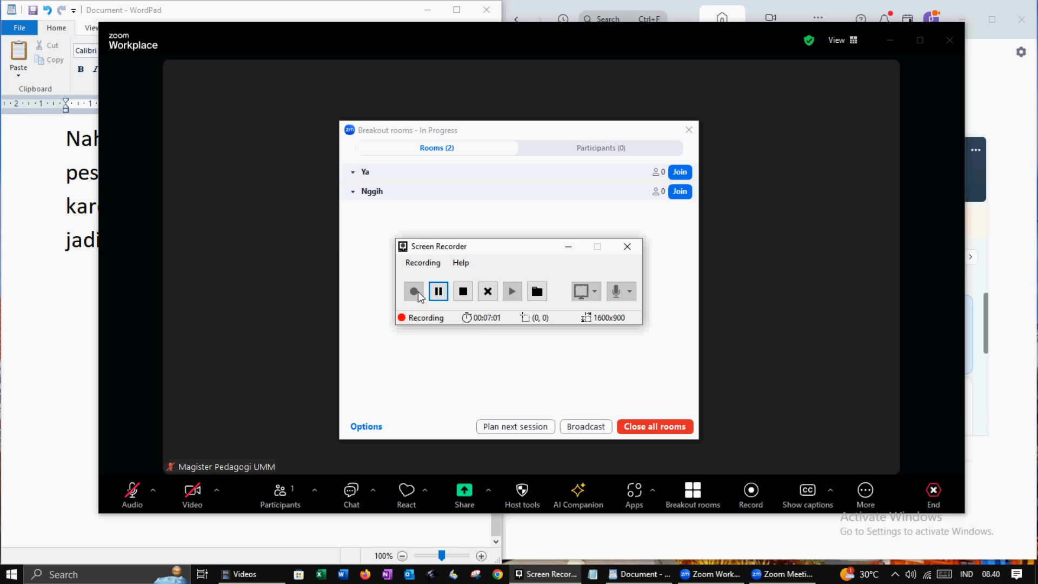
click(568, 247)
Step: Replace the WordPad text with "oke setelah di open, akhirnya bisa dilihat peserta BOR nya"
key(alt+Tab)
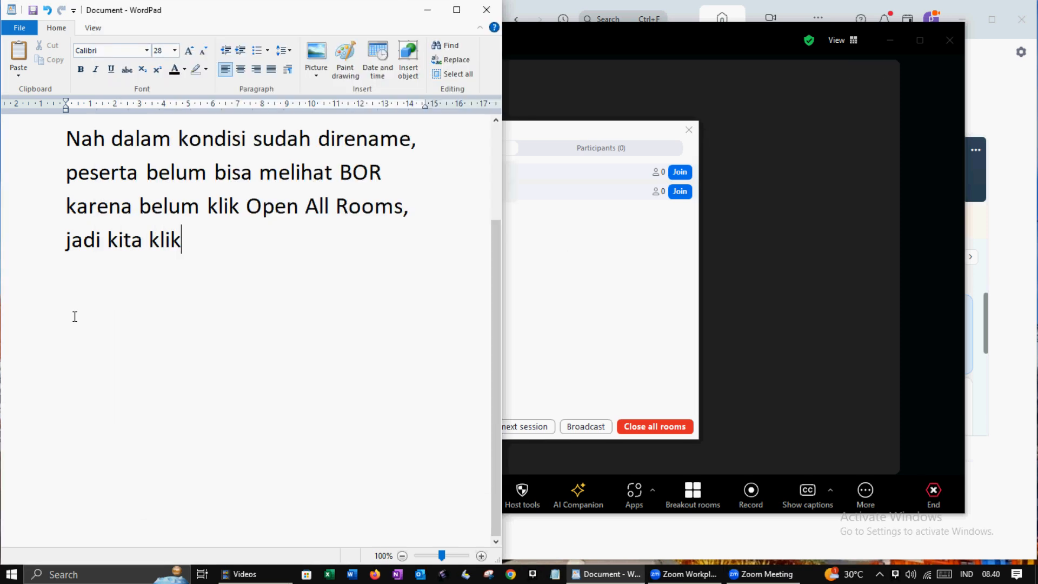
key(ctrl+a)
text(oke setelah )
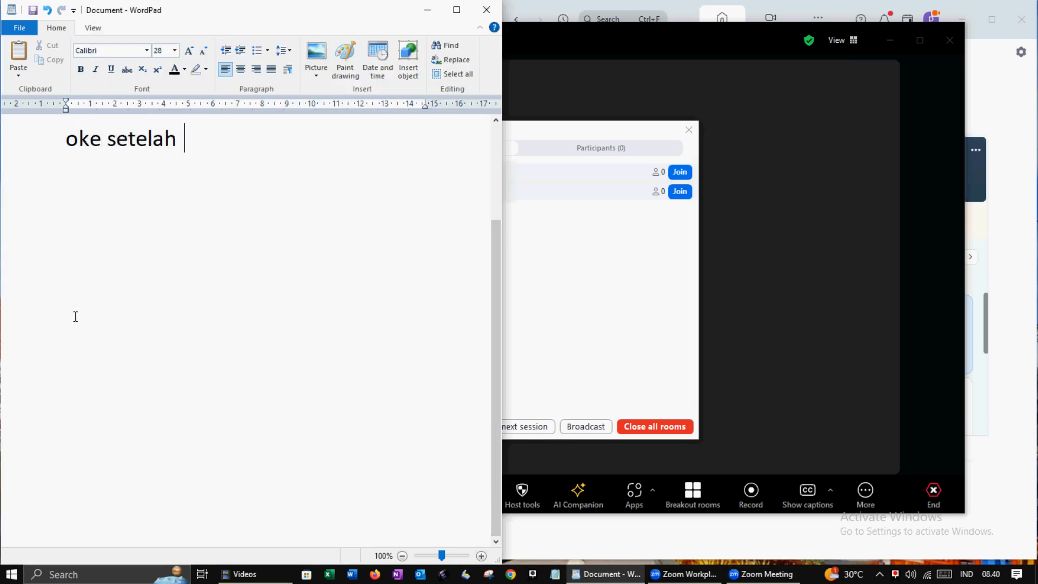
text(di open, akhirnya)
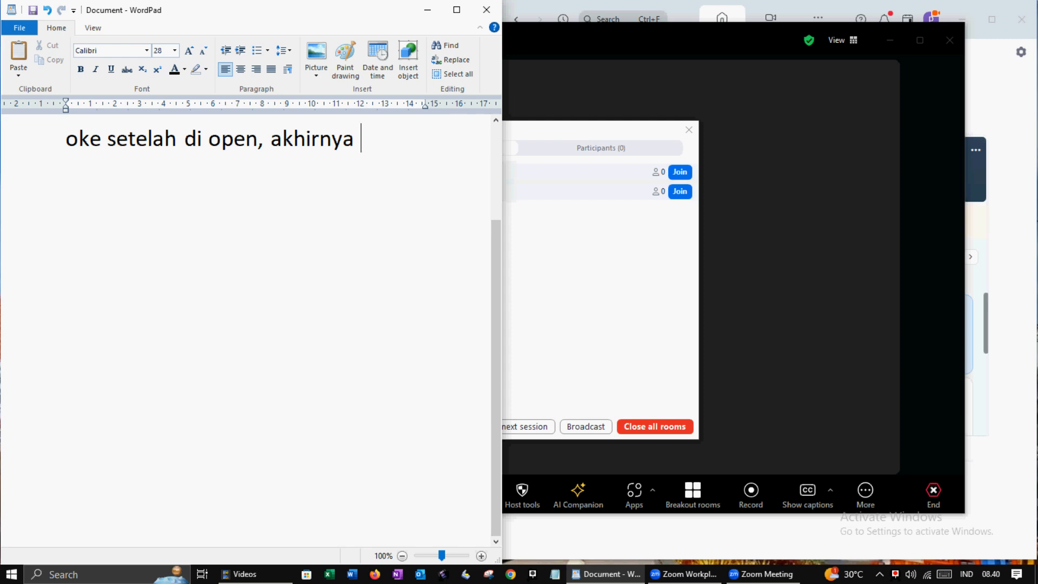
text( bisa dilihat pesert)
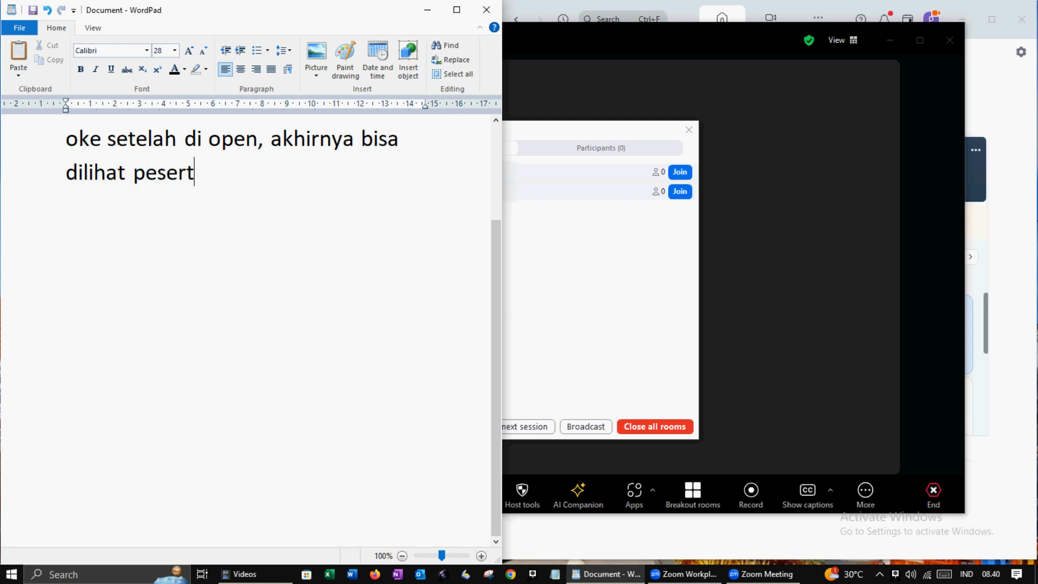
text(a BOR nya)
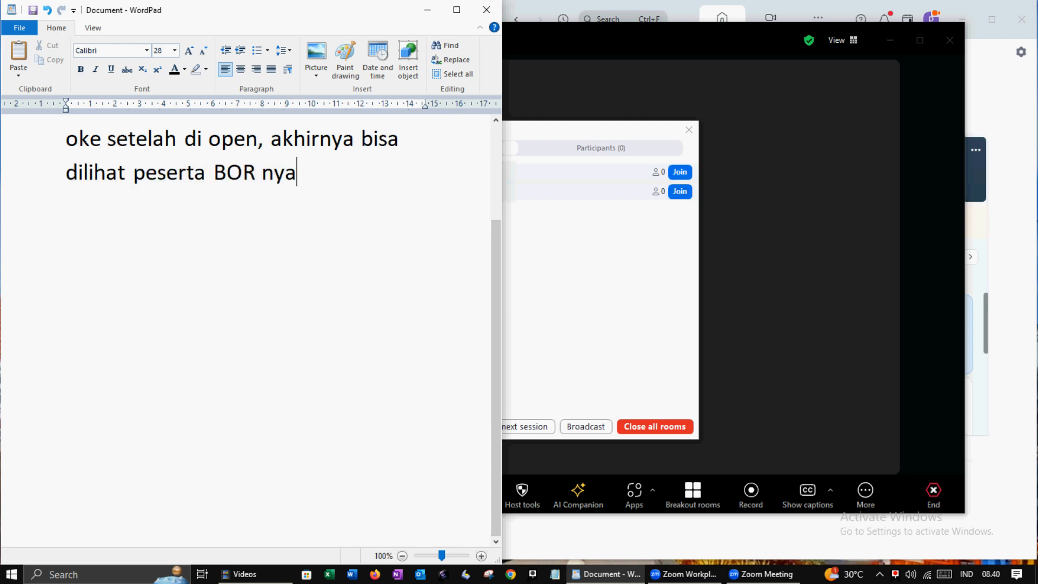
Step: Replace the WordPad text with the question "Nah gimana kalau mau ke sesi BOR berikutnya?" and start a new paragraph
key(ctrl+a)
text(N)
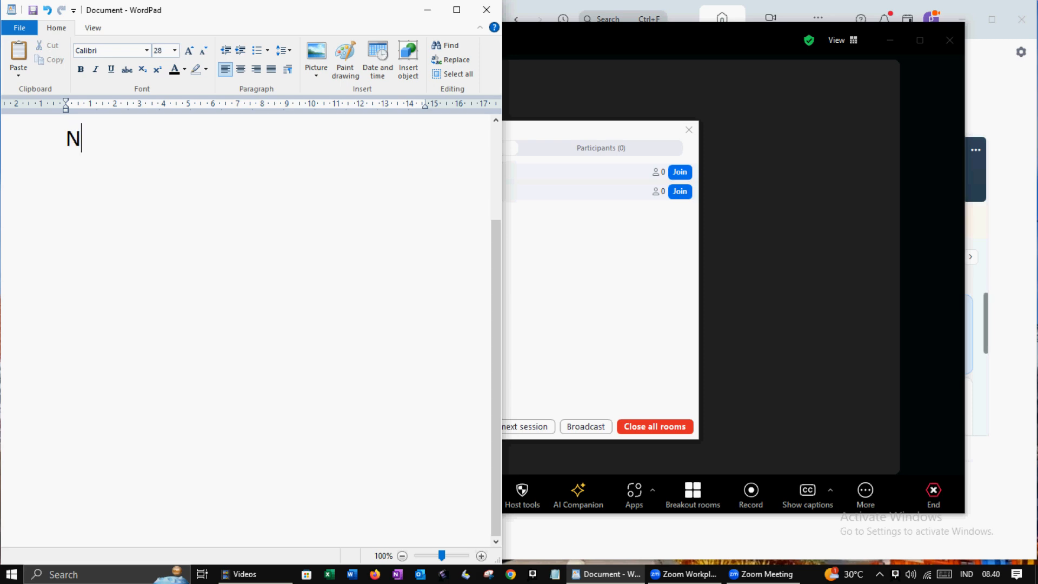
text(ah gimana kalau mau )
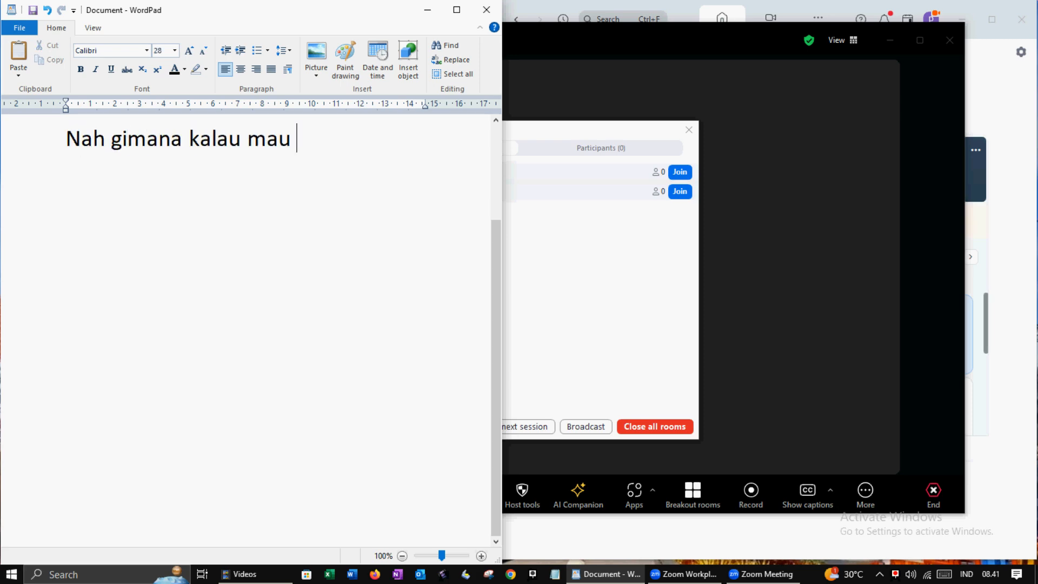
text(ke sesi BOR berikutnya?)
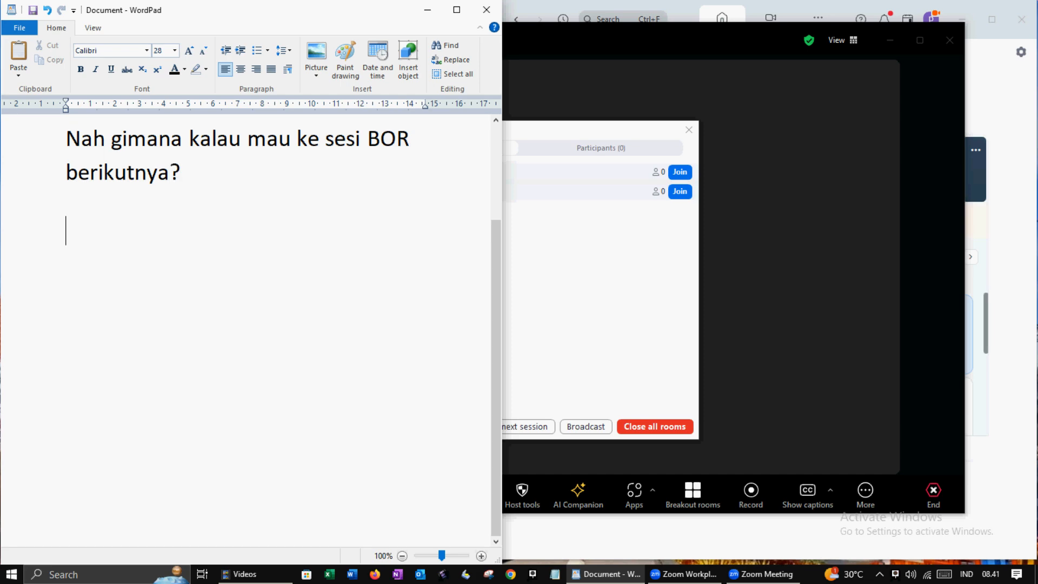
Step: Write the paragraph "Kita pastikan di sesi saat ini, peserta sudah habis, tanda bahwa sesi telah berakhir, so kita klik "Close All Rooms"" below the question
text(Kita pastikan di)
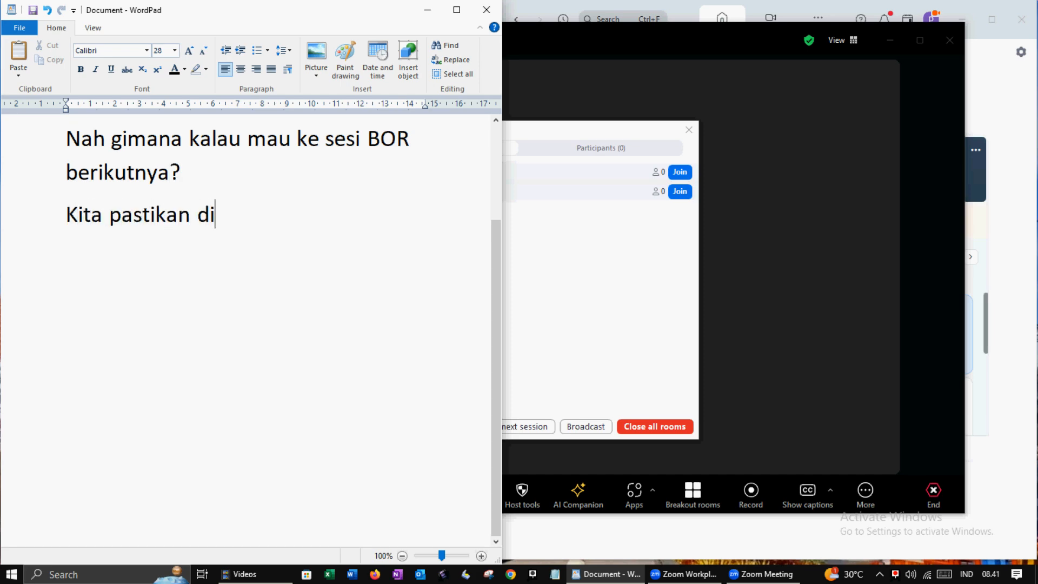
text( sesi saat ini, )
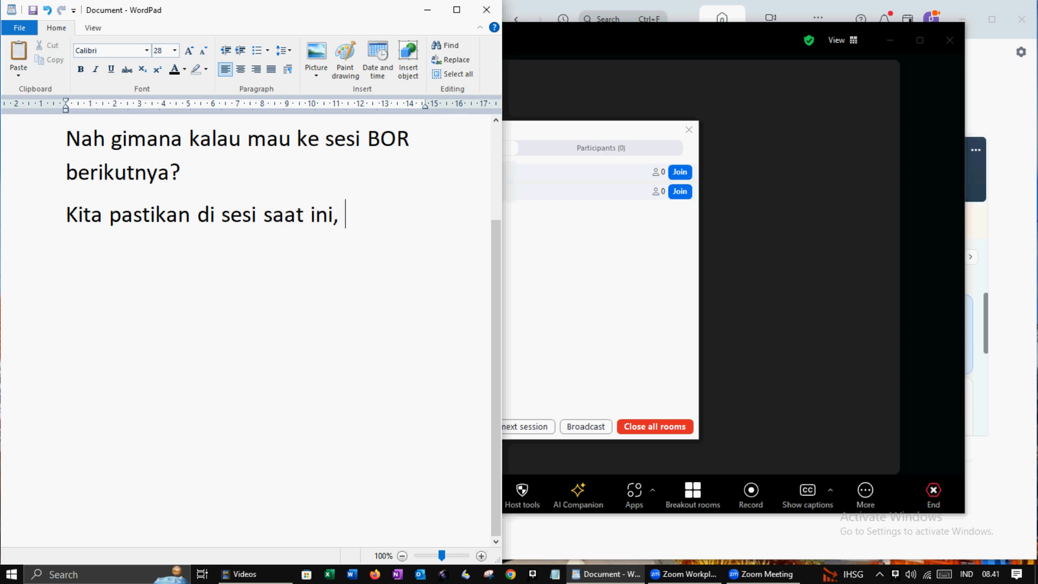
text(peserta sudah habi)
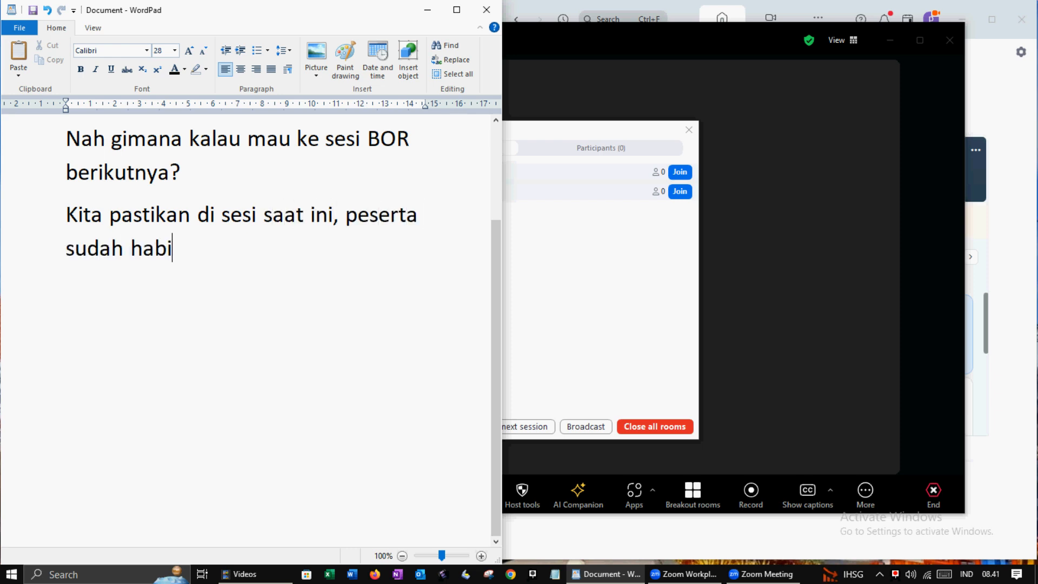
text(s, tanda bahwa s)
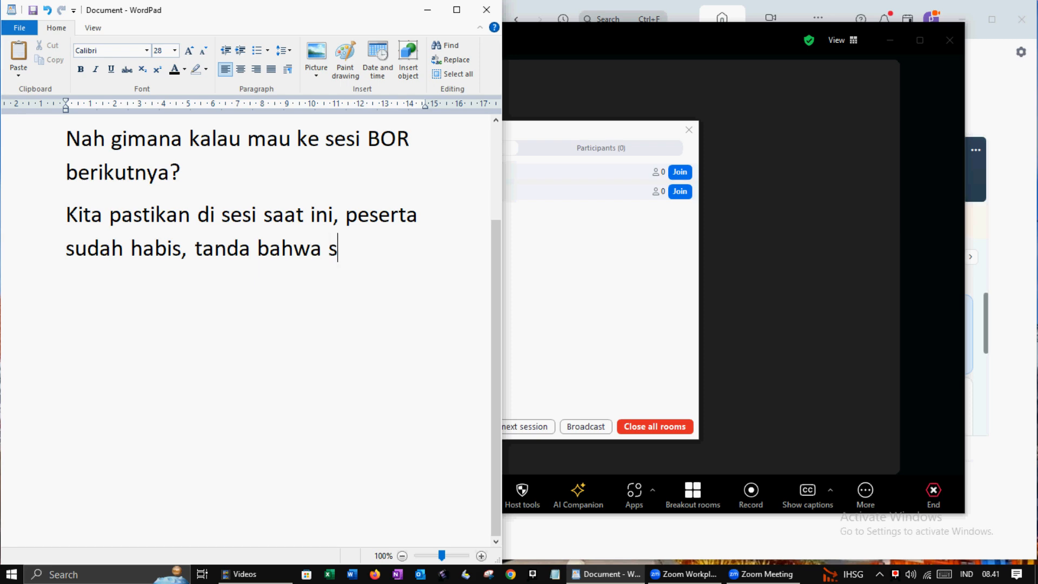
text(esi telah berakhir, so)
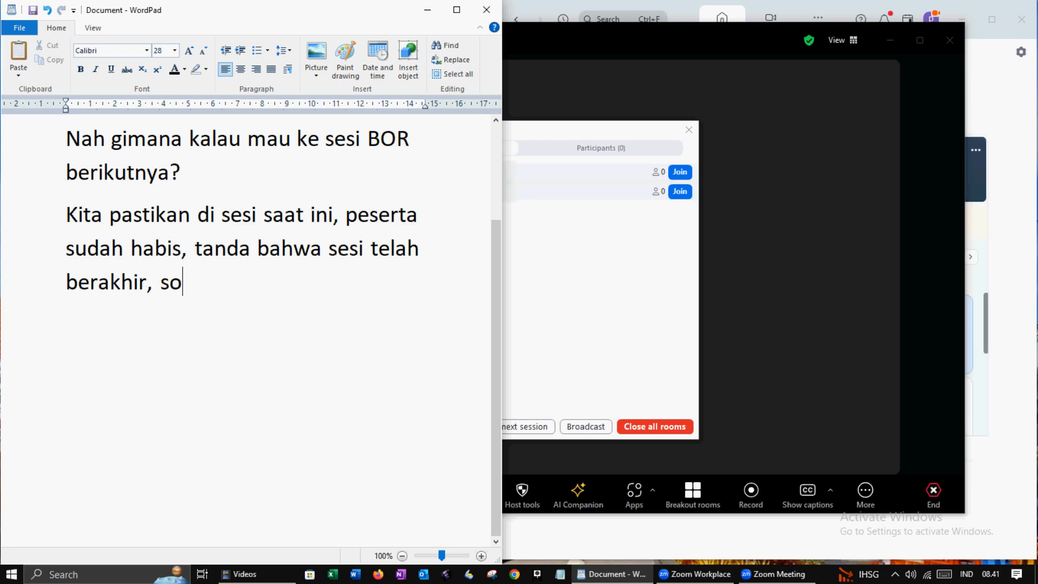
text( kita klik)
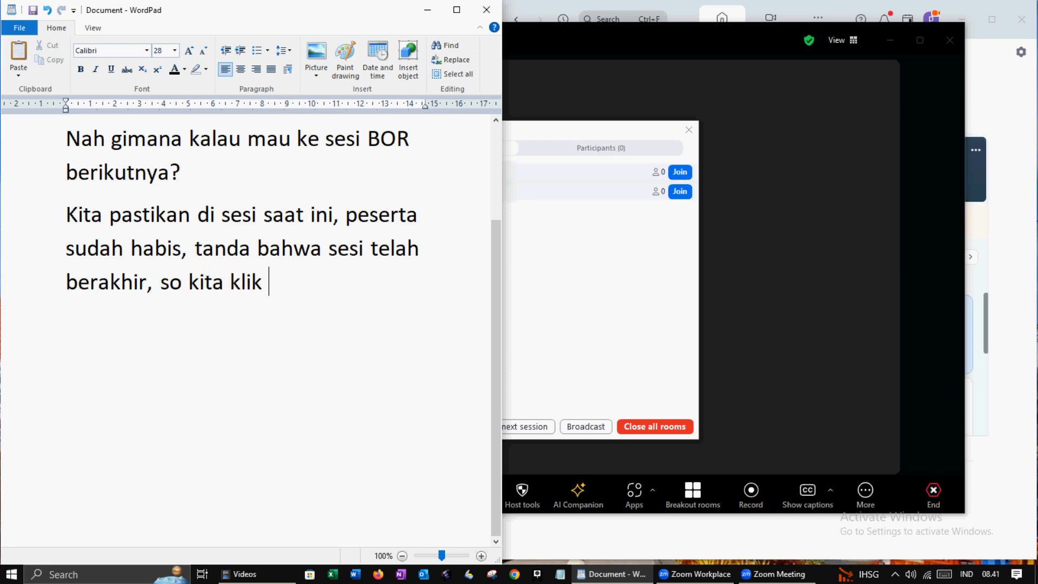
text( "Clois)
key(BackSpace)
key(BackSpace)
text(se All)
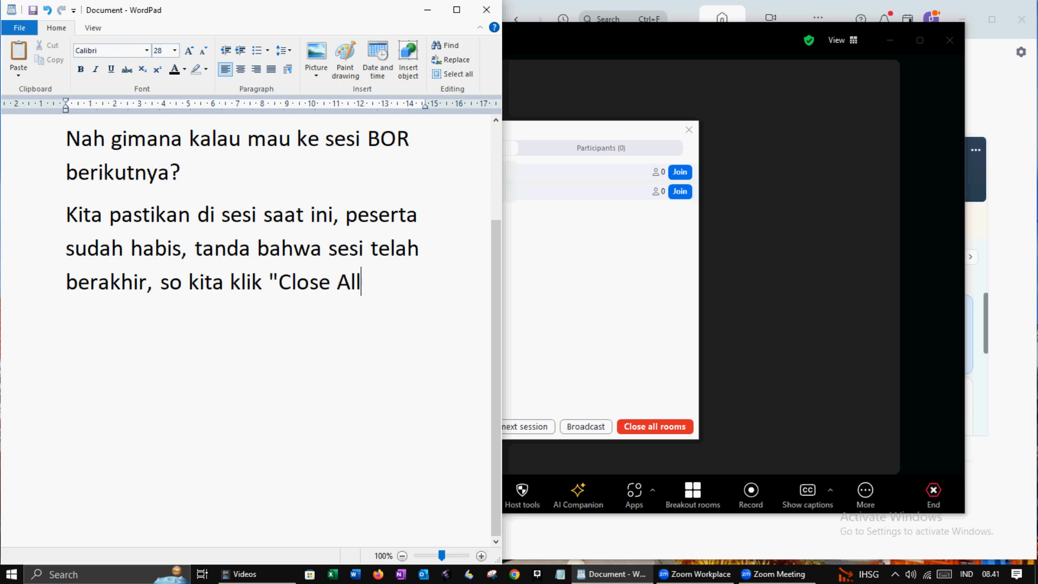
text( Rooms)
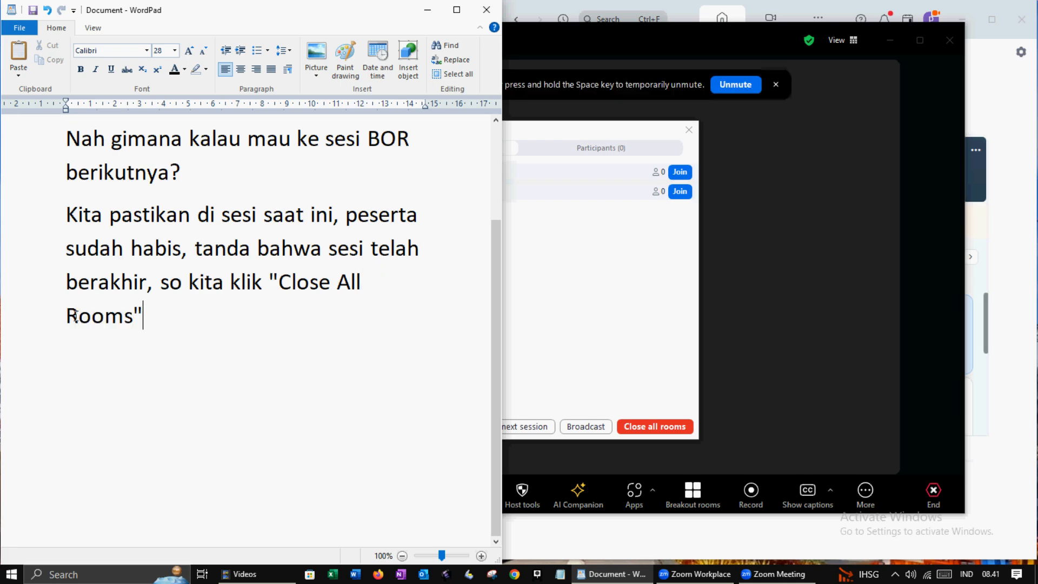
Step: Close all breakout rooms in the Zoom meeting
click(655, 426)
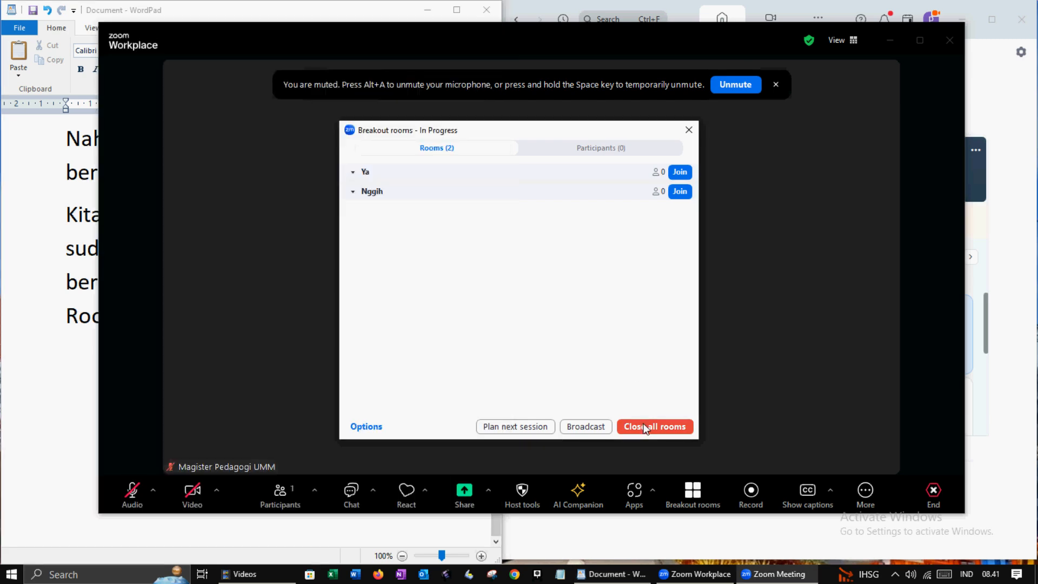
click(655, 426)
click(589, 327)
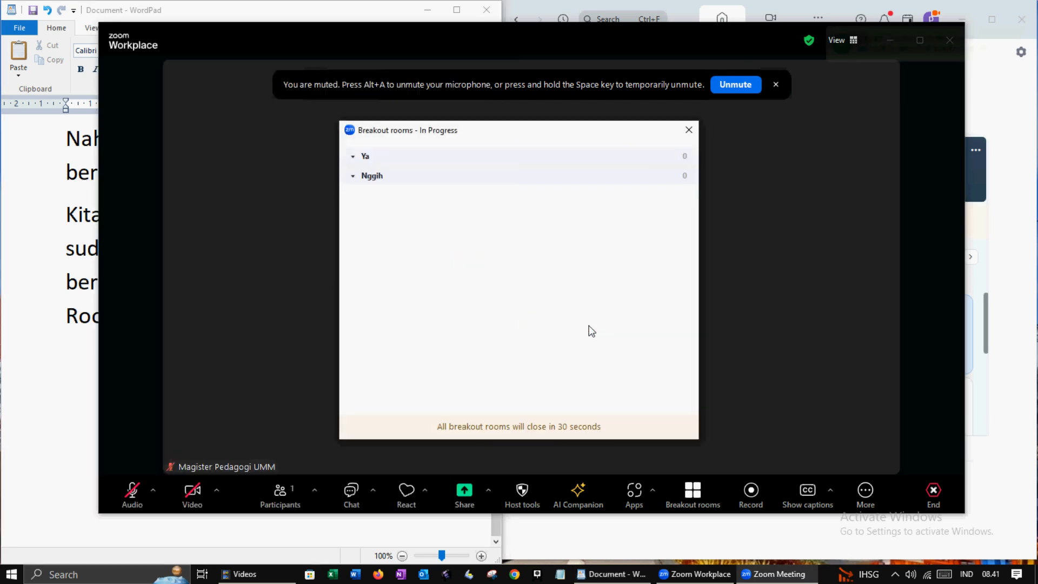
Step: Replace the WordPad text with "Nah kita bisa rename dengan cara seperti yang tadi"
click(9, 343)
key(ctrl+a)
text(Nah kita bisa)
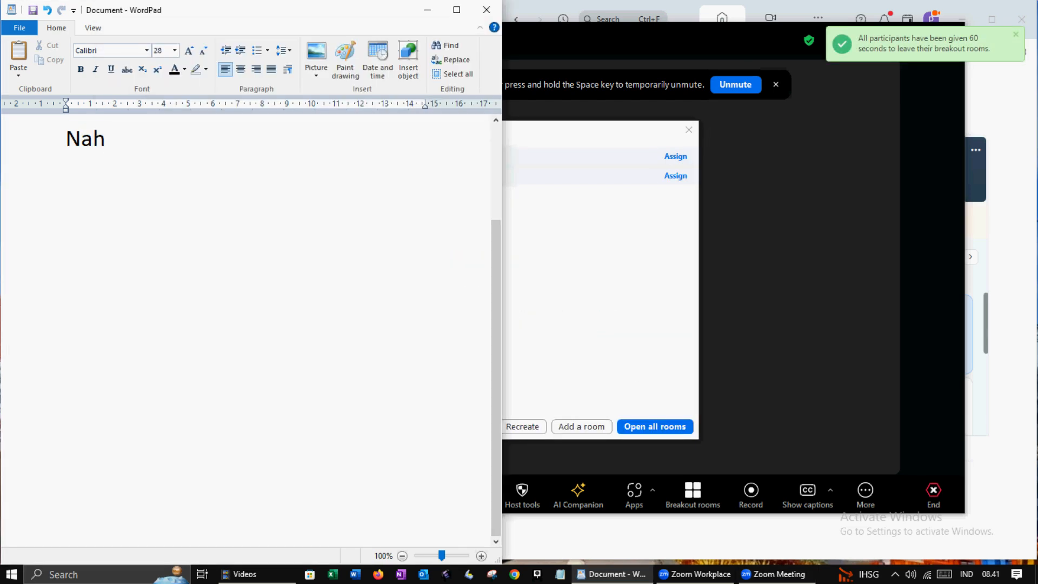
text( rename d)
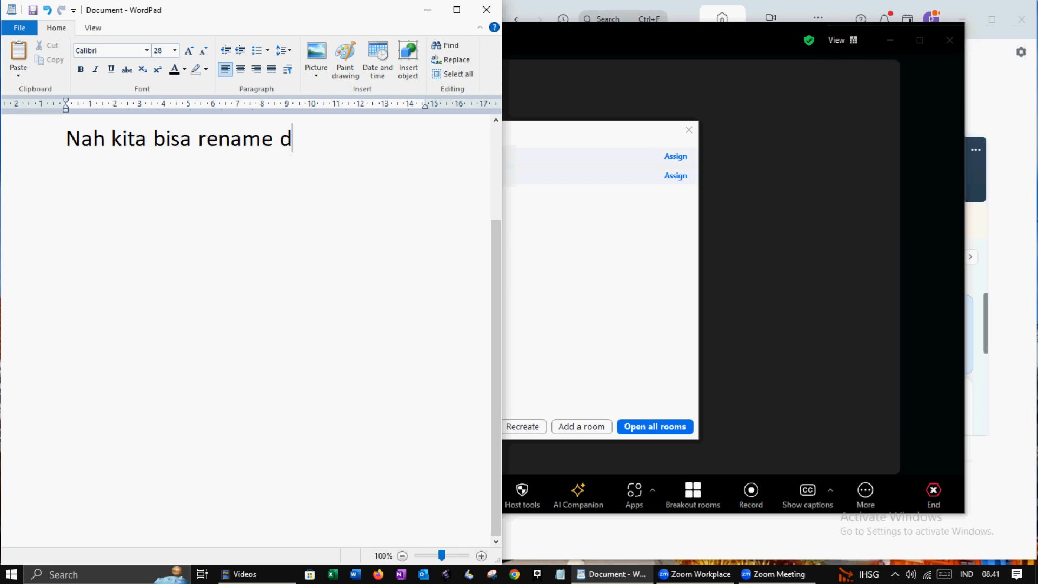
text(engan cara seperti yang tadi)
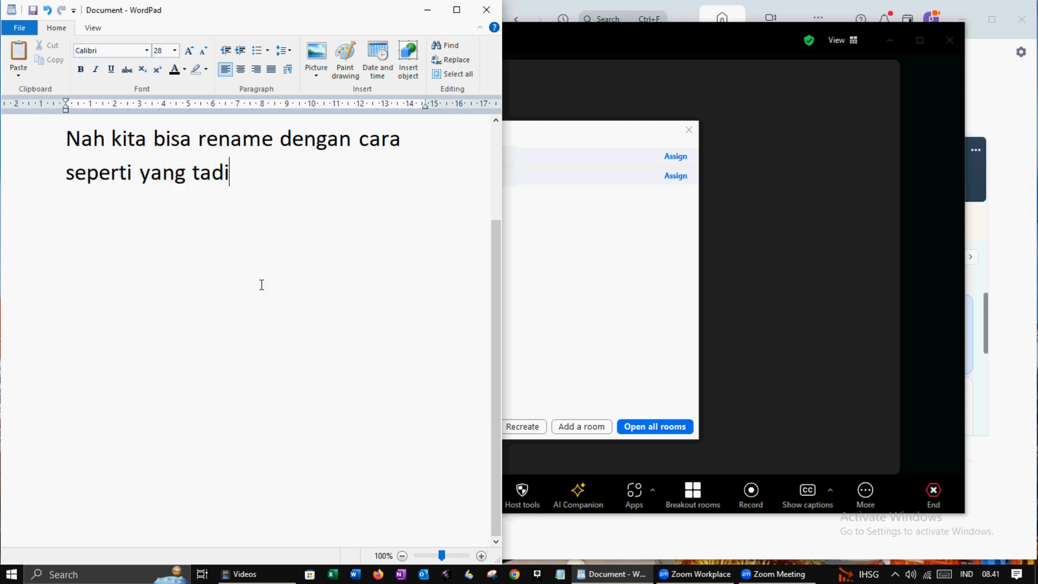
Step: Switch to the Zoom meeting and rename the breakout room Ya as Oke
click(532, 291)
mouse_move(375, 161)
click(414, 156)
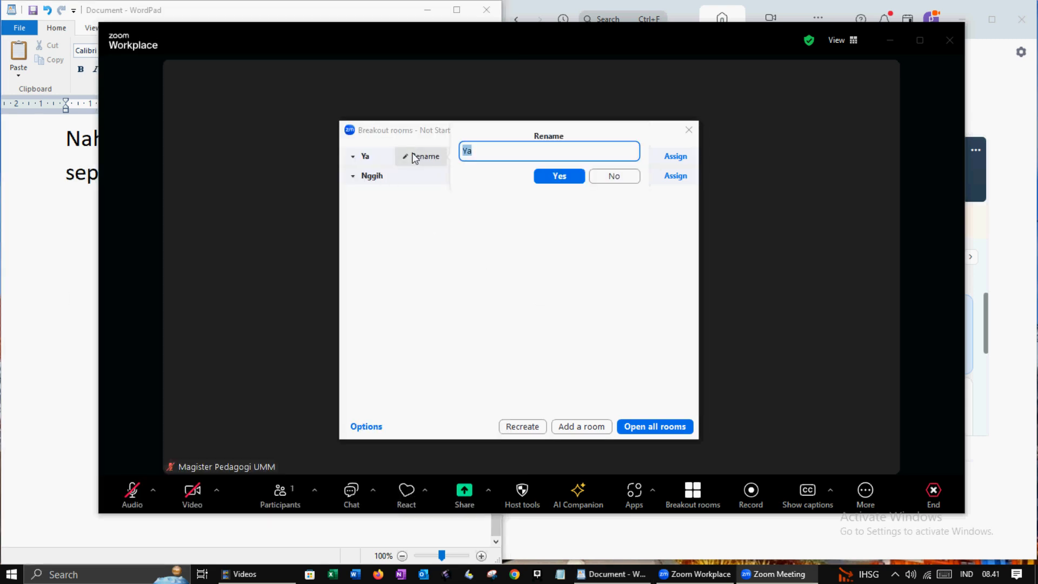
click(572, 178)
Step: Rename the breakout room Nggih as Na'am and open all breakout rooms for the session
click(430, 179)
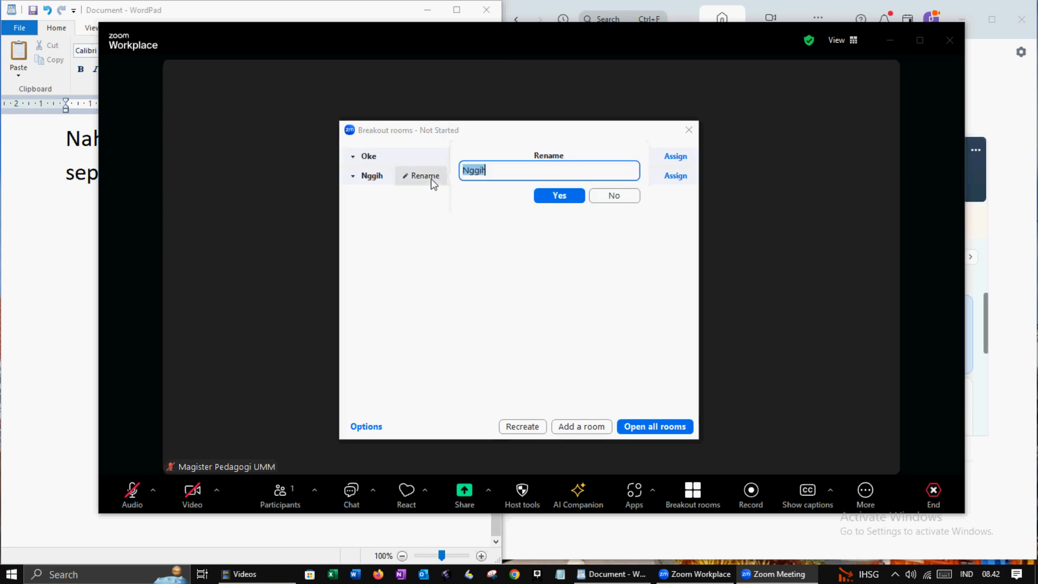
text(Na'am)
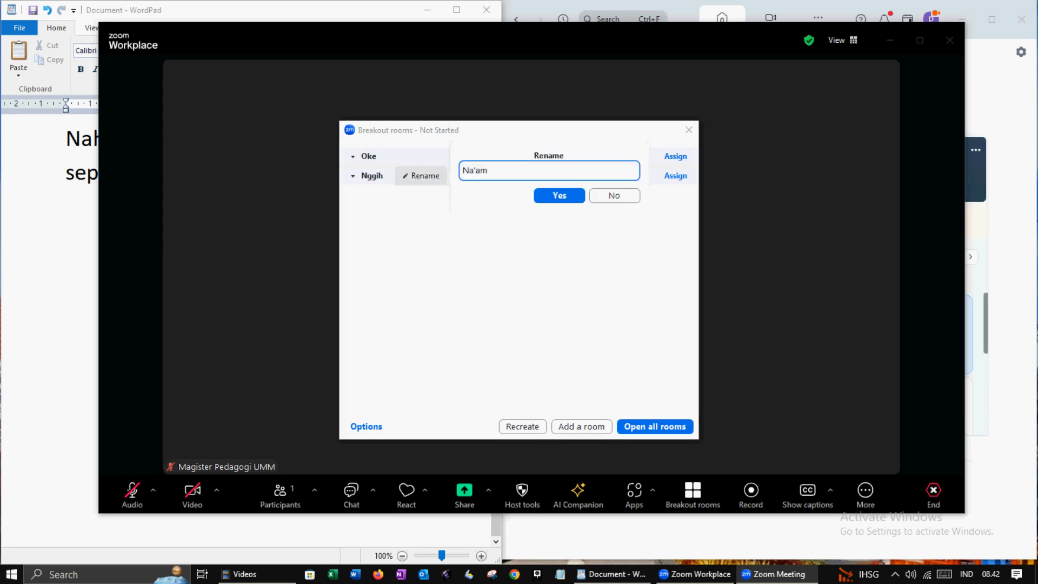
click(558, 195)
click(611, 574)
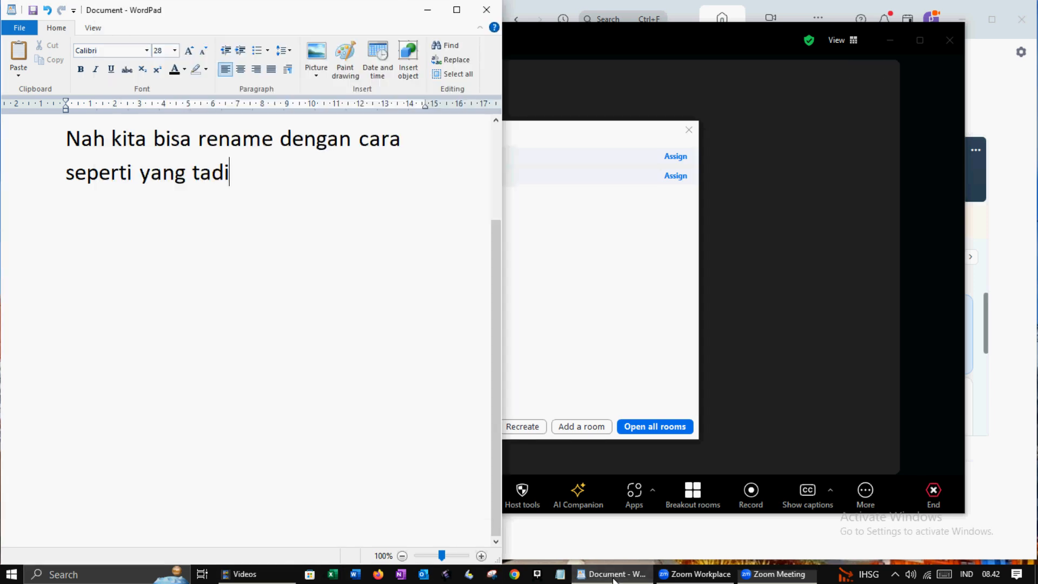
click(631, 425)
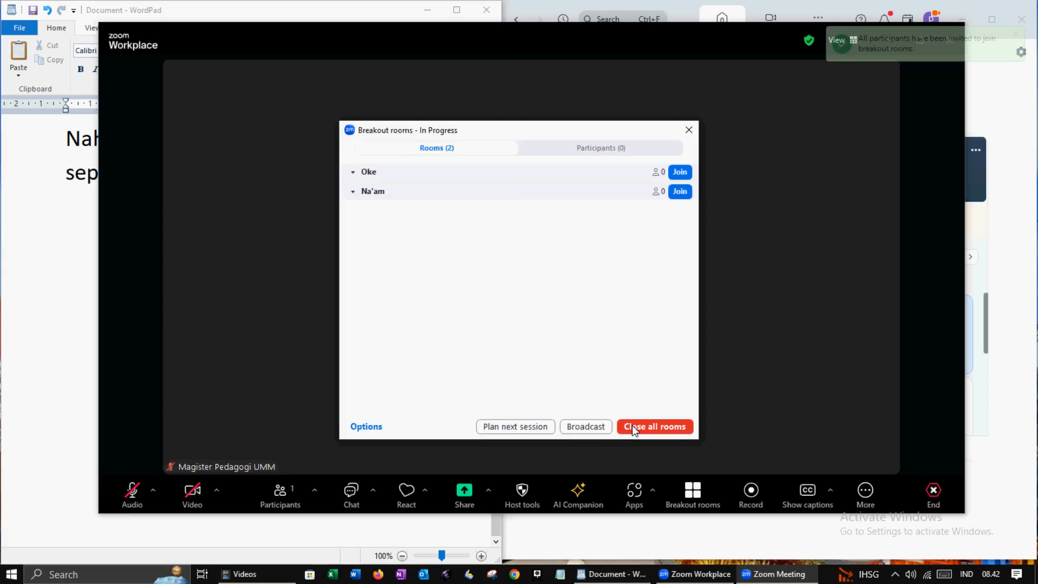
Step: Replace the WordPad text with "Nah begitulah cara membuat BOR berkali-kali, supaya kita tidak perlu membuat link zoom yang baru-baru terus"
click(611, 574)
triple_click(36, 135)
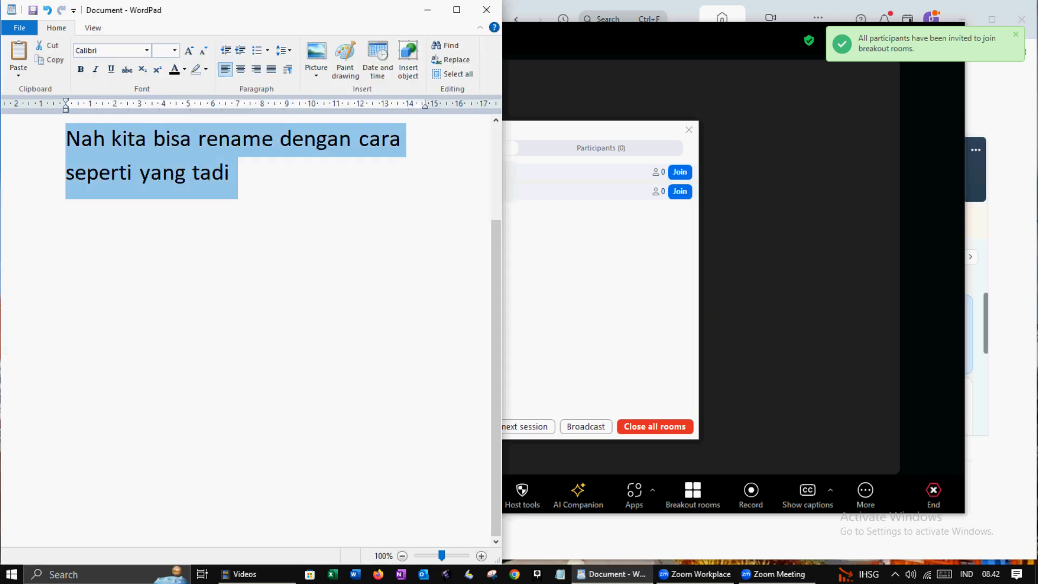
text(Nah begitulah  cara membuat BOR)
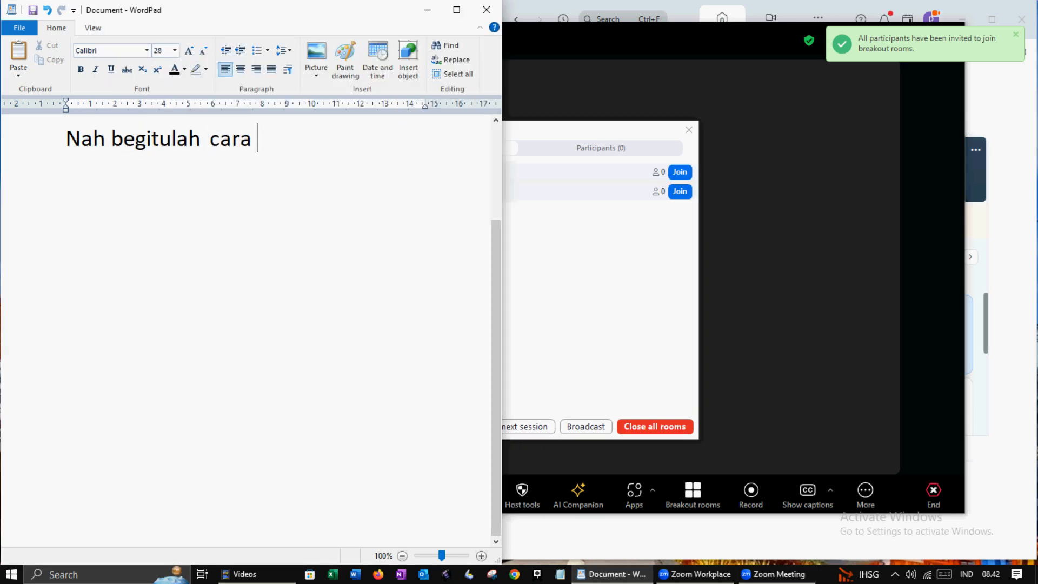
text( be)
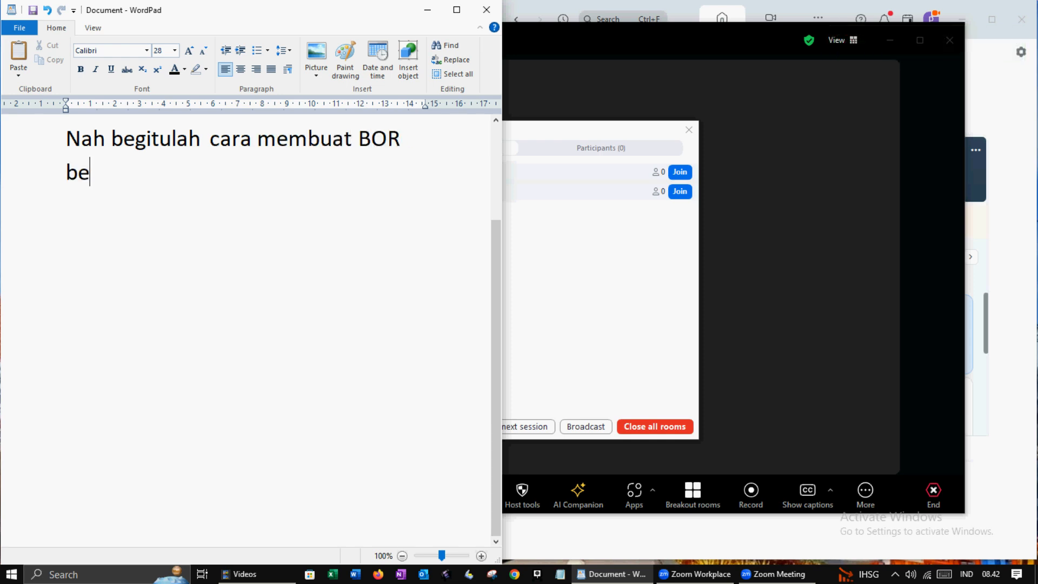
text(rkali-kali, supay)
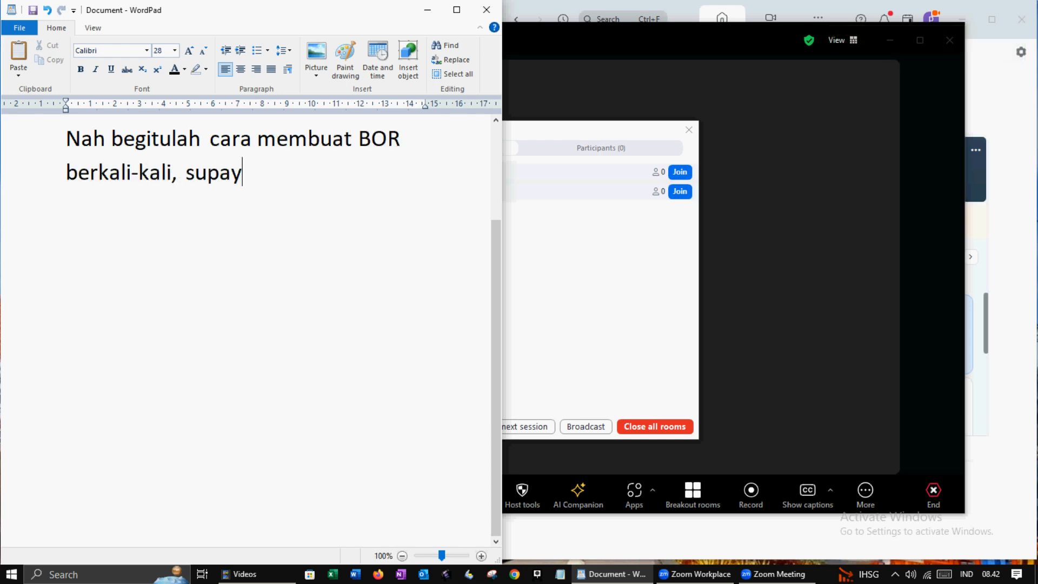
text(a kita tidak perlu )
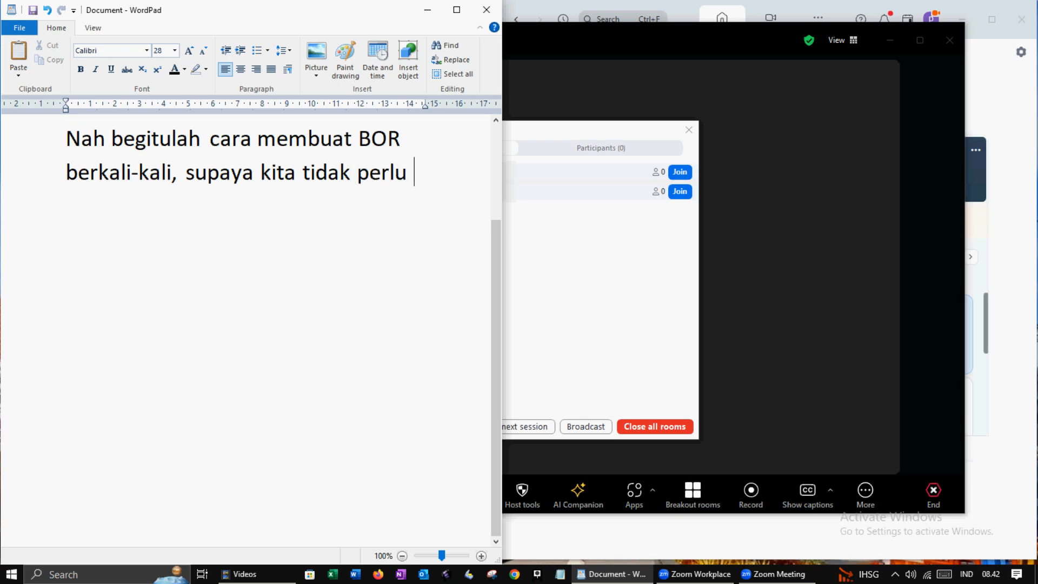
text(membuat link zoom)
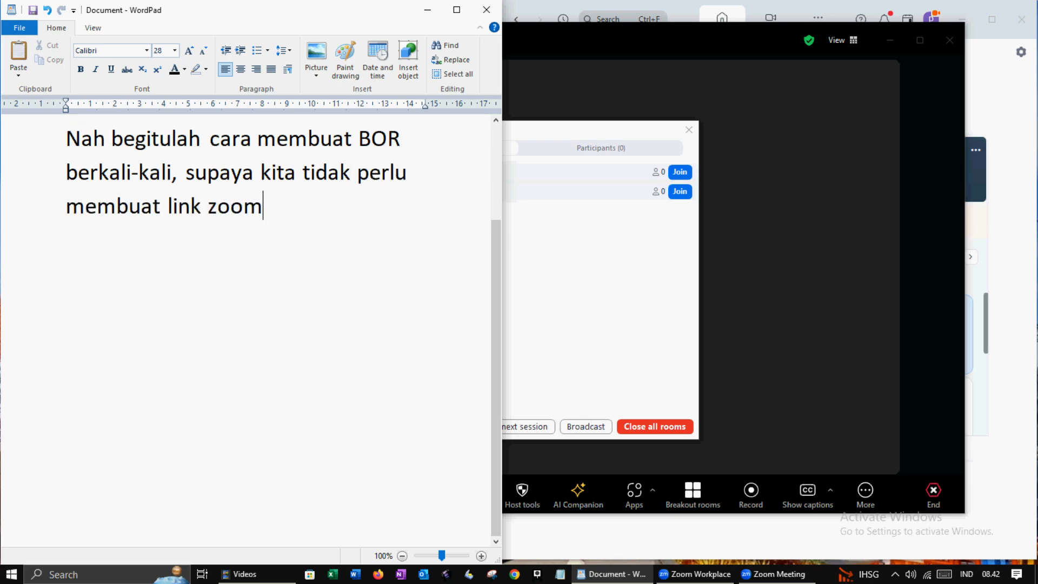
text( yang baru-)
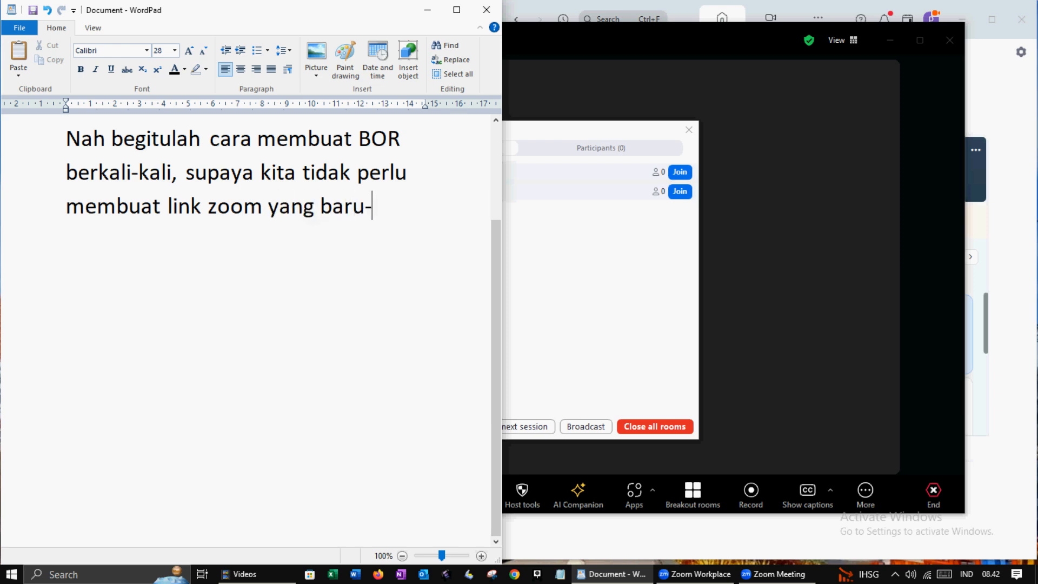
text(baru terus)
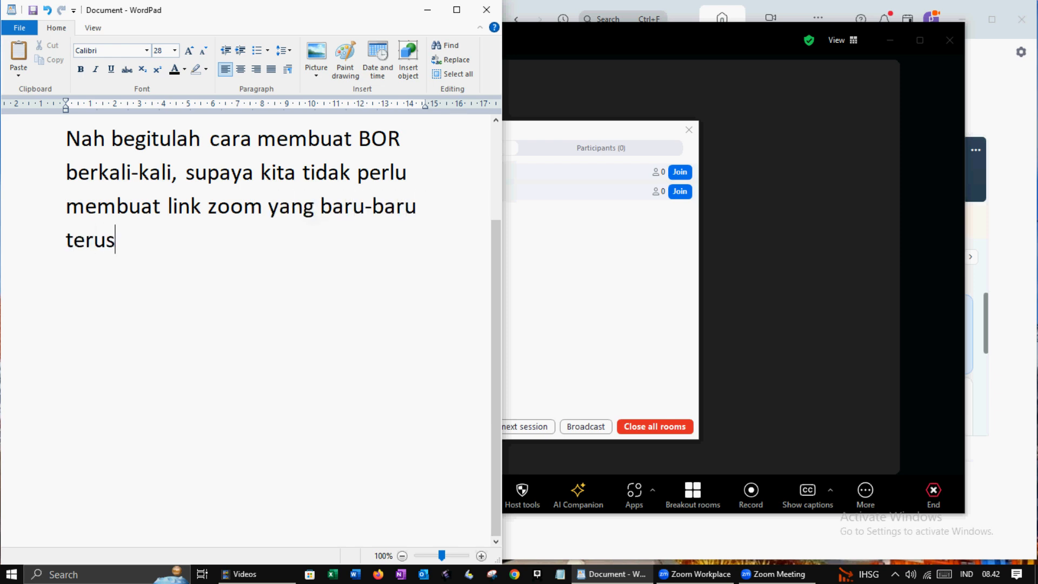
Step: Replace the whole text with "Sampai jumpa di edisi TECHNO TUTOR (jangan disingkat) episode berikutnya."
key(ctrl+a)
text(Sampai jumpa)
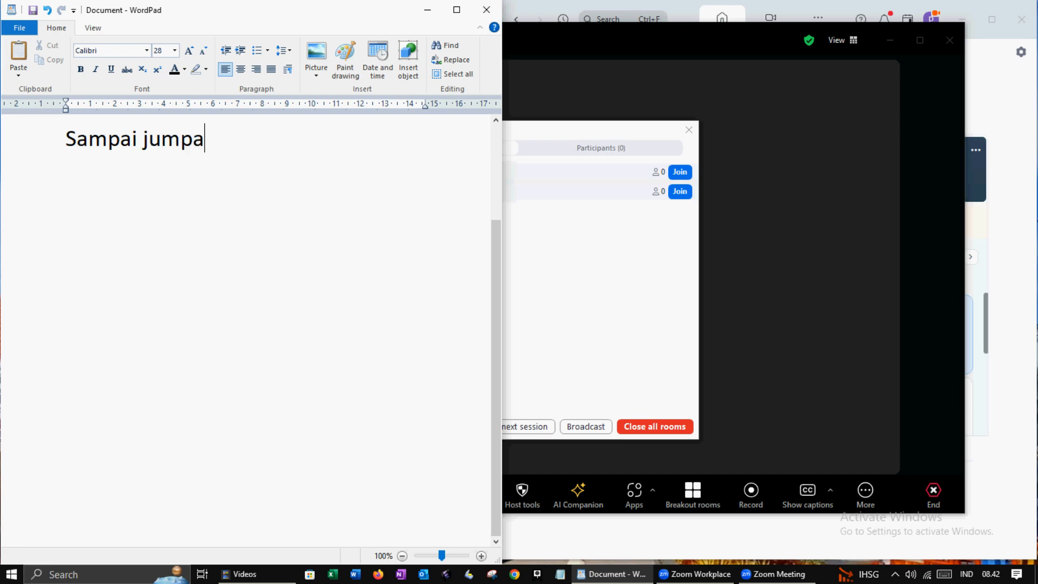
text( di edisi TECHNO T)
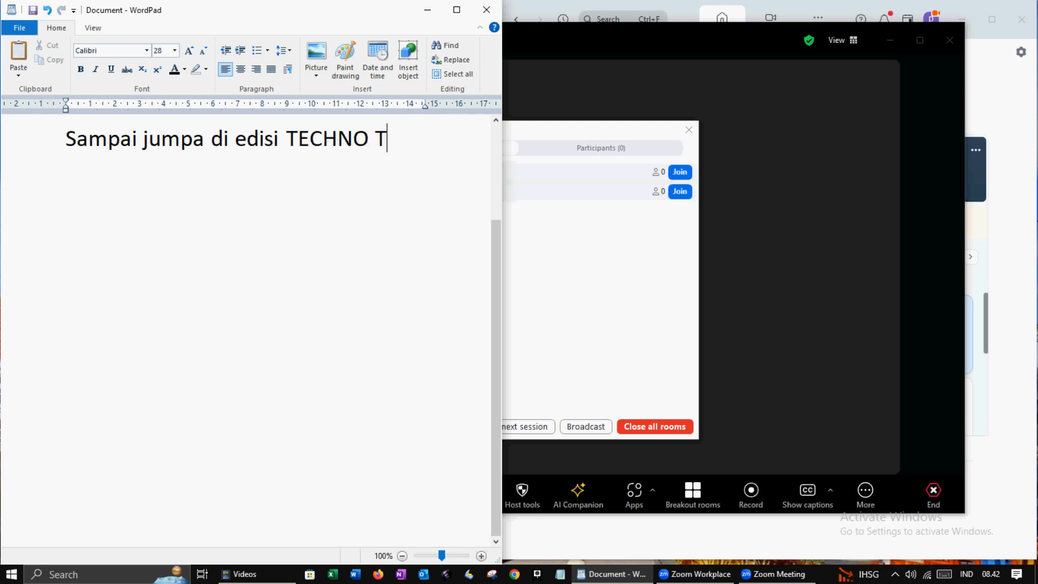
text(UTOR (jan)
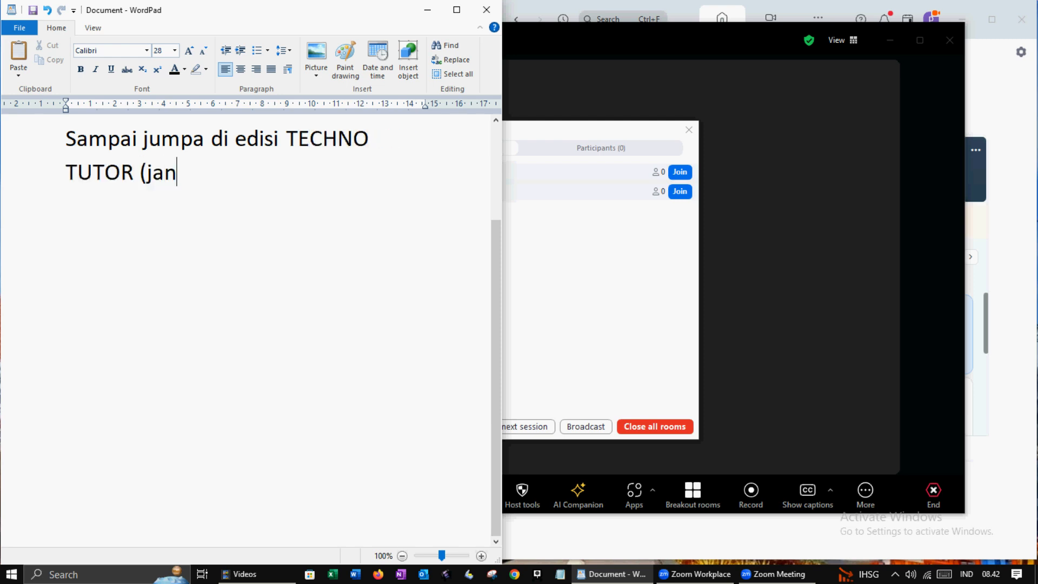
text(gan disingkat) epi)
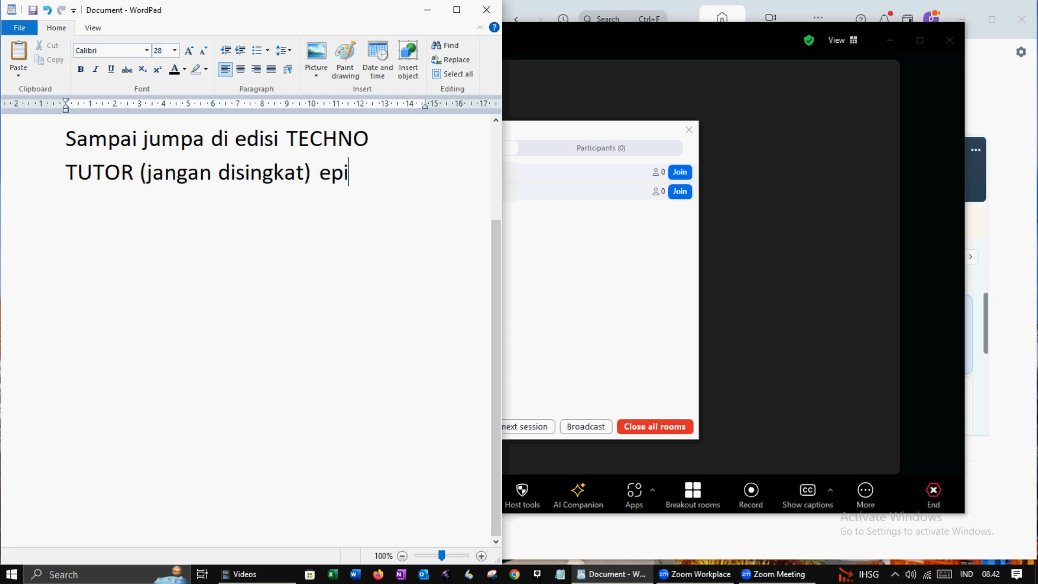
text(sode berikutnya. M)
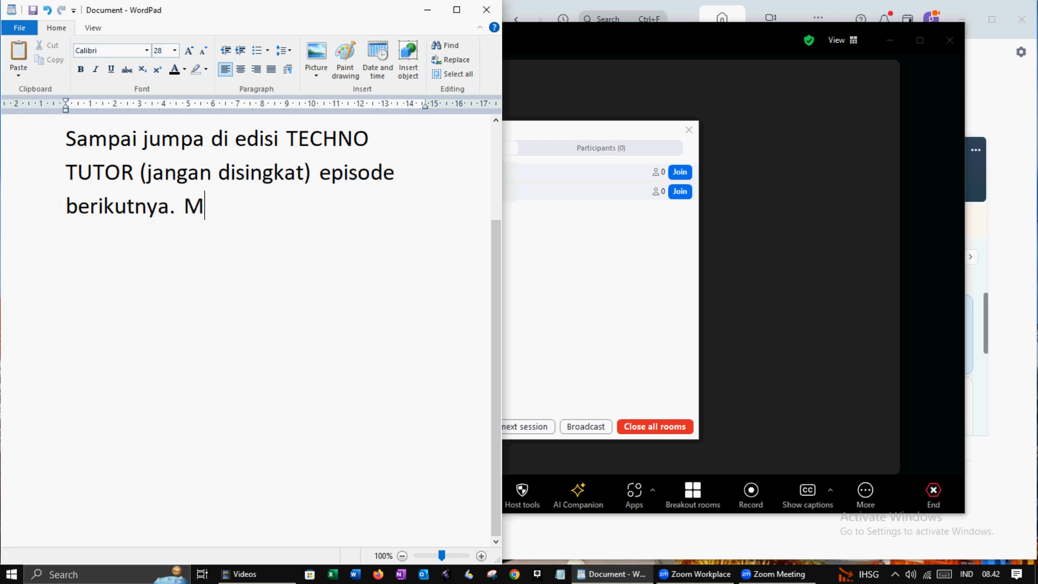
Step: Continue the paragraph with "Mohon maaf tidak pakai suara narasi, karena video ini direkam di pagi hari di ruang guru"
text(ohon maaf tidak p)
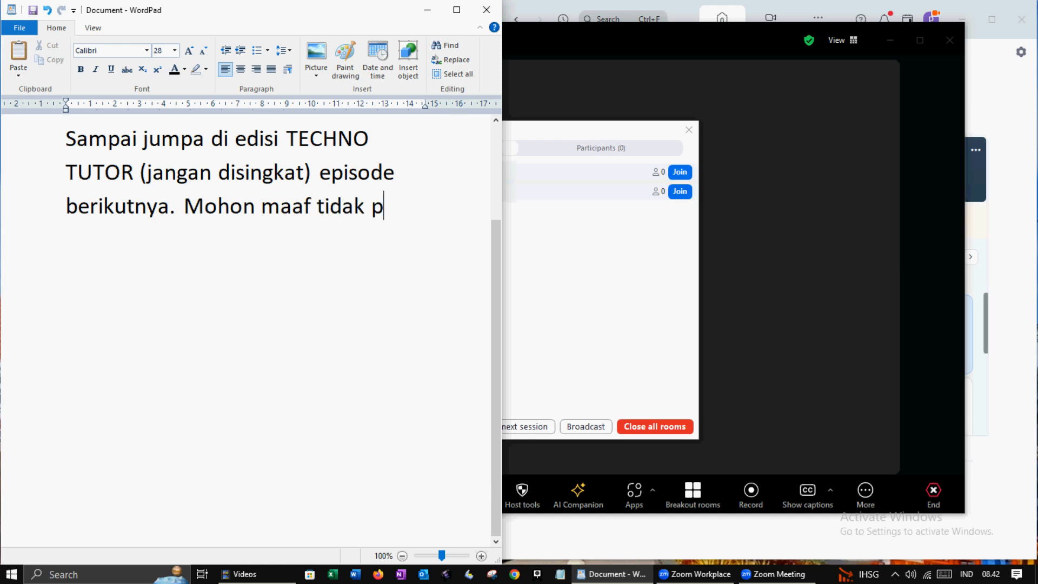
text(akai suara narasi,)
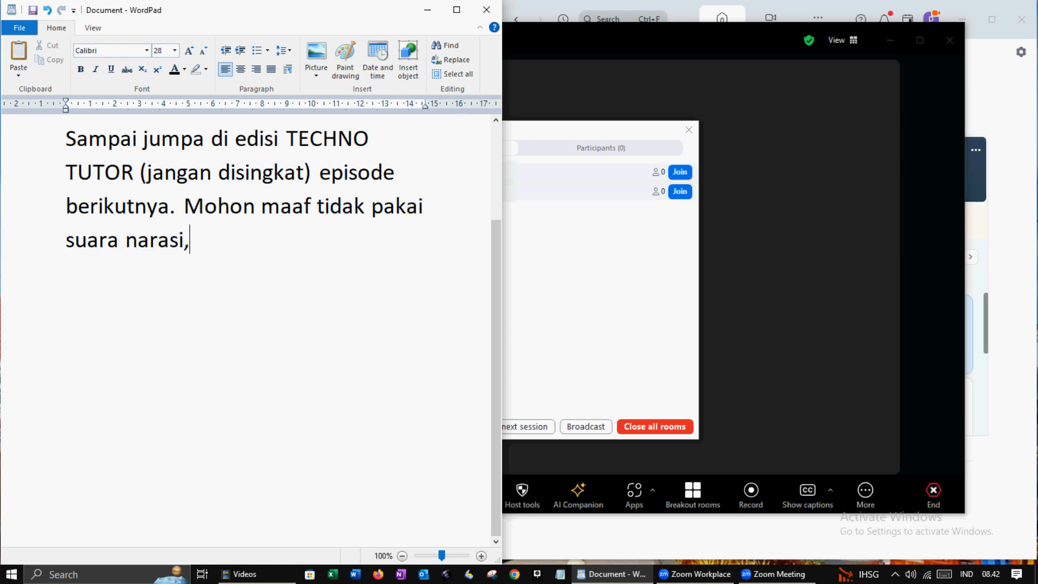
text( karena video ini)
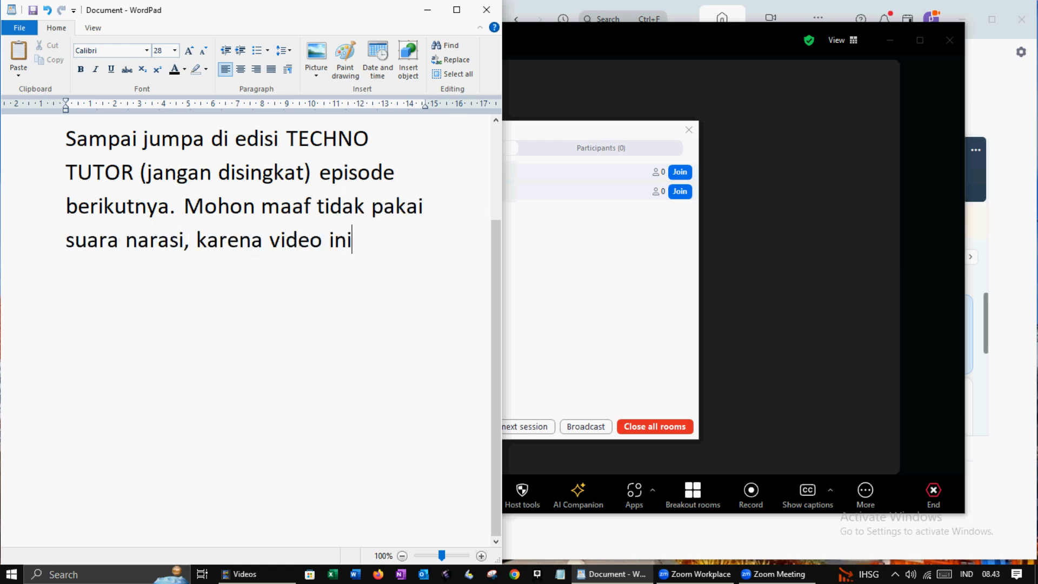
text( direkam di pagi ha)
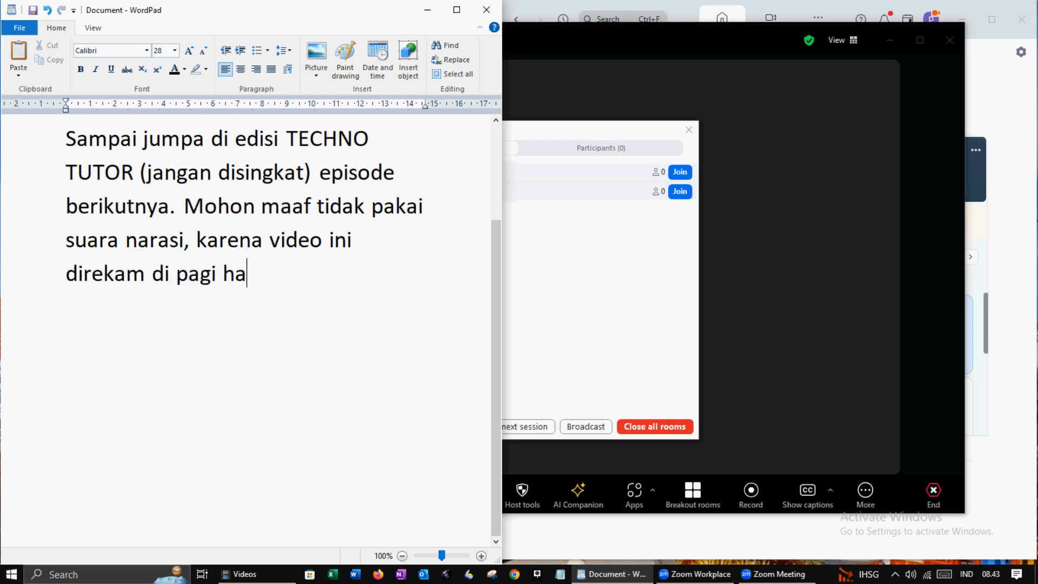
text(ri di ruang guru)
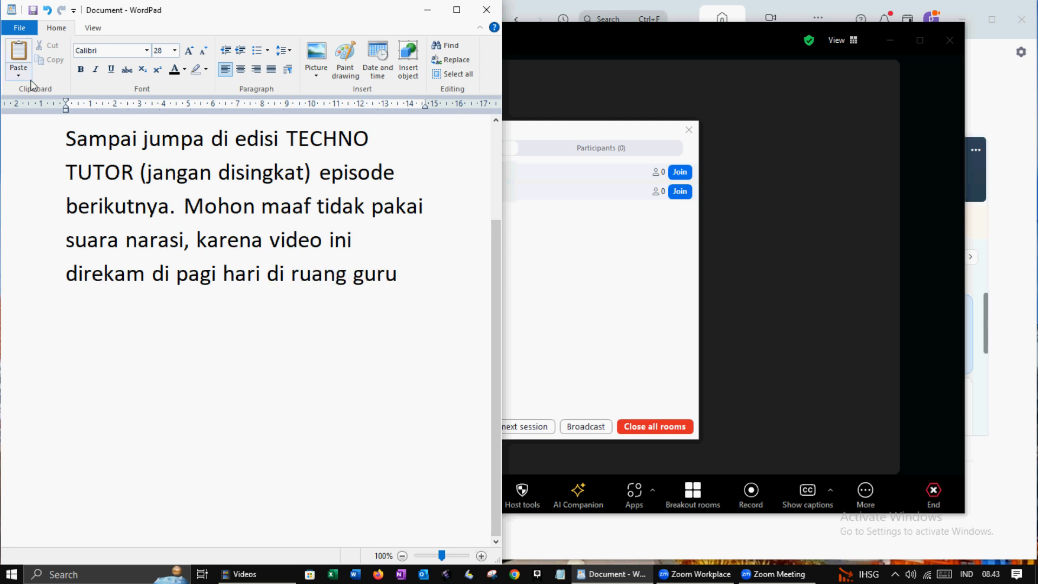
Step: Replace the entire WordPad text with the closing line "Sampai jumpa!"
key(ctrl+a)
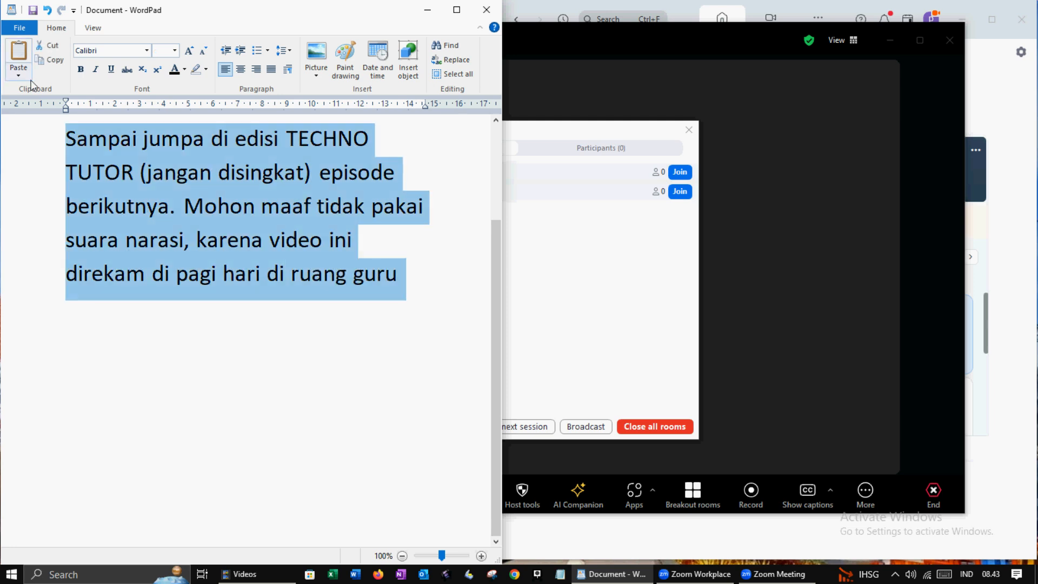
text(Sampai jumpa!)
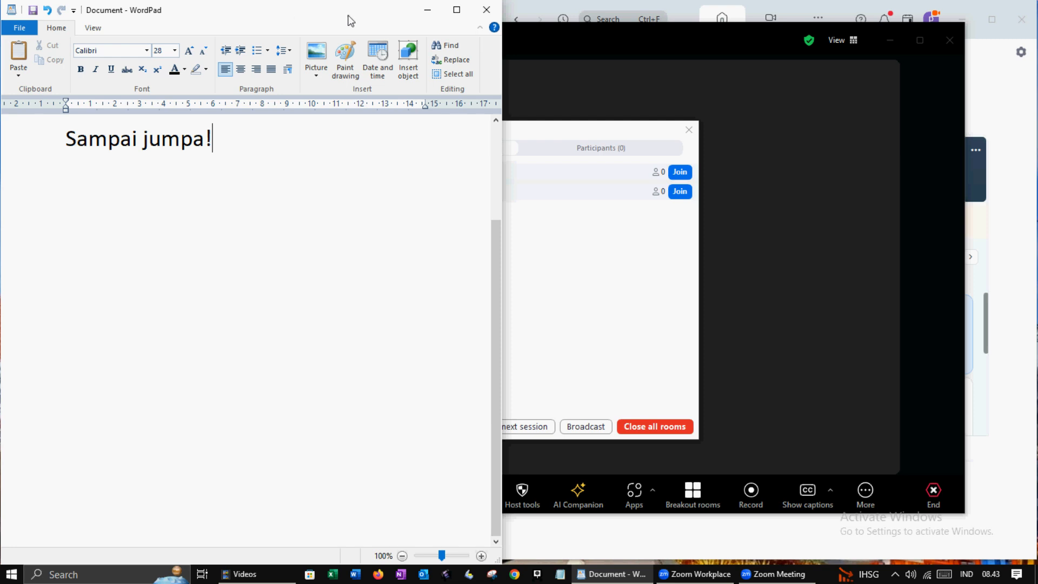
Step: Return to the Zoom meeting and close all breakout rooms, Oke and Na'am
click(508, 279)
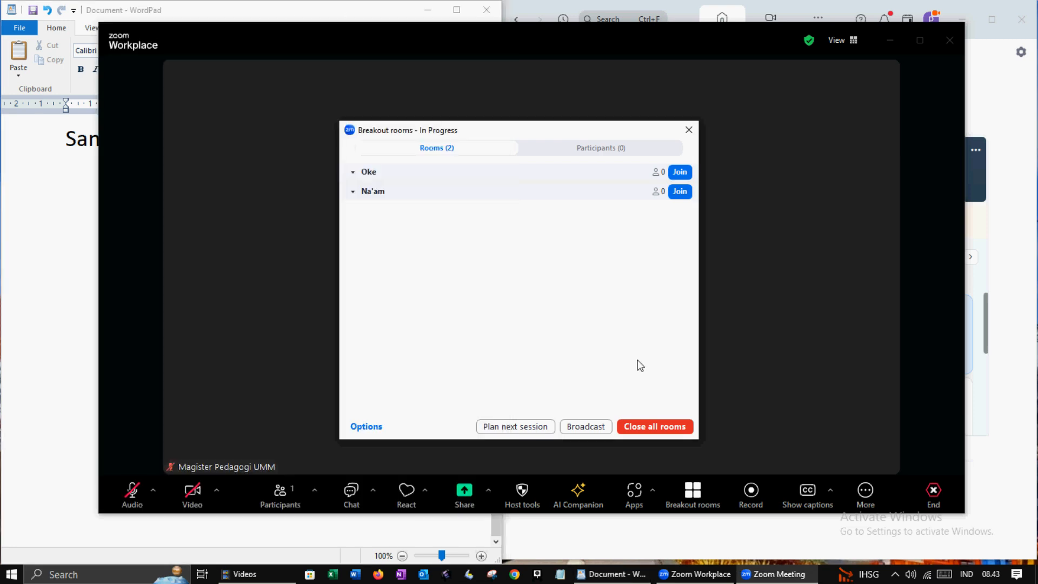
click(673, 427)
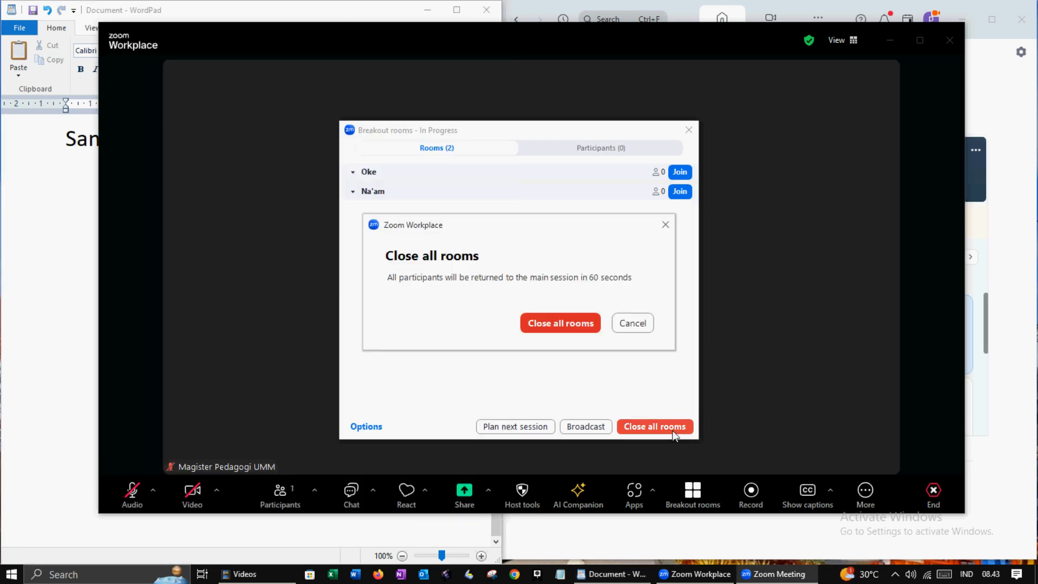
click(593, 331)
click(895, 574)
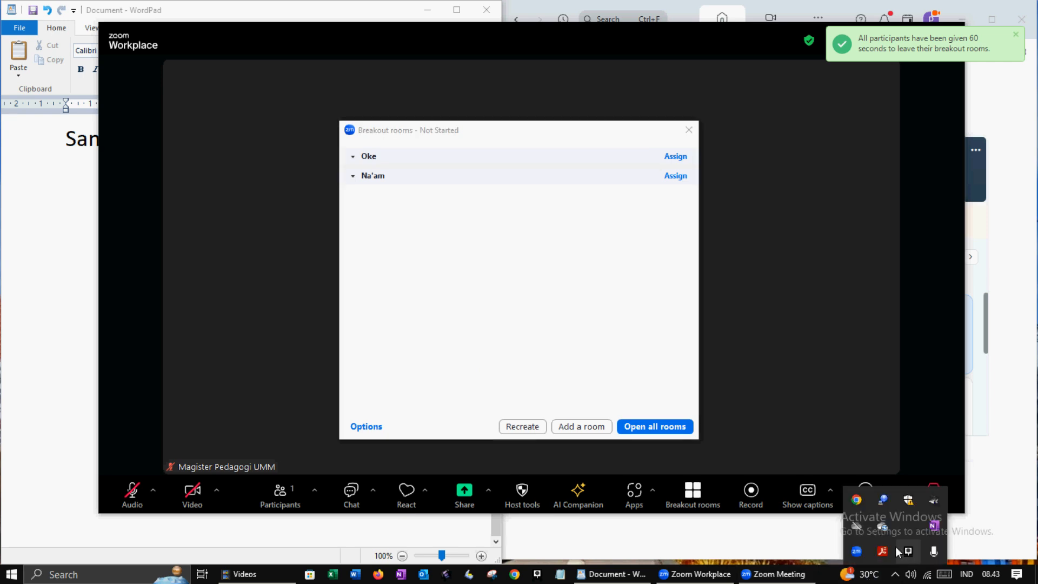
right_click(909, 551)
click(831, 414)
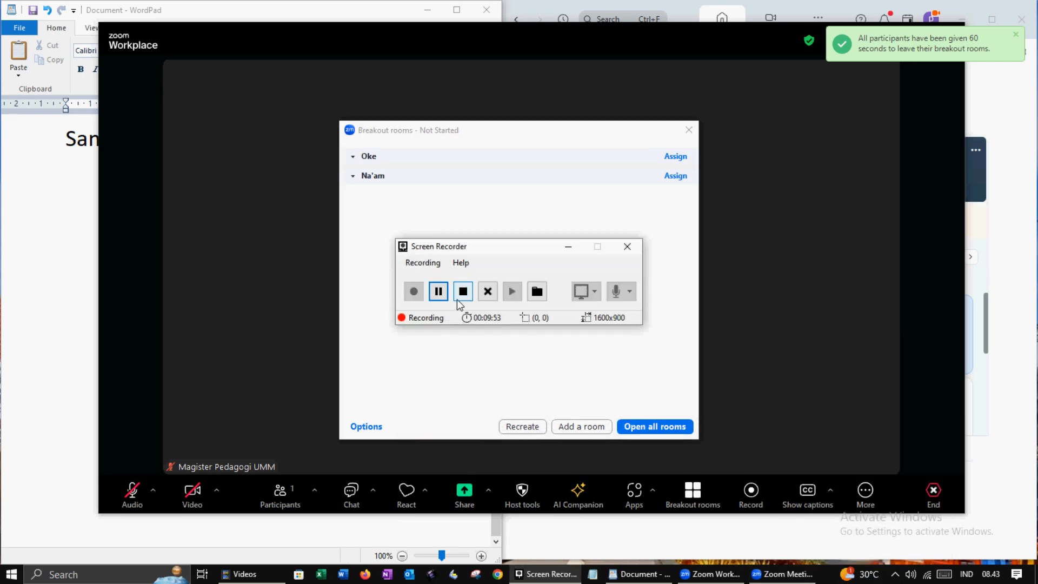